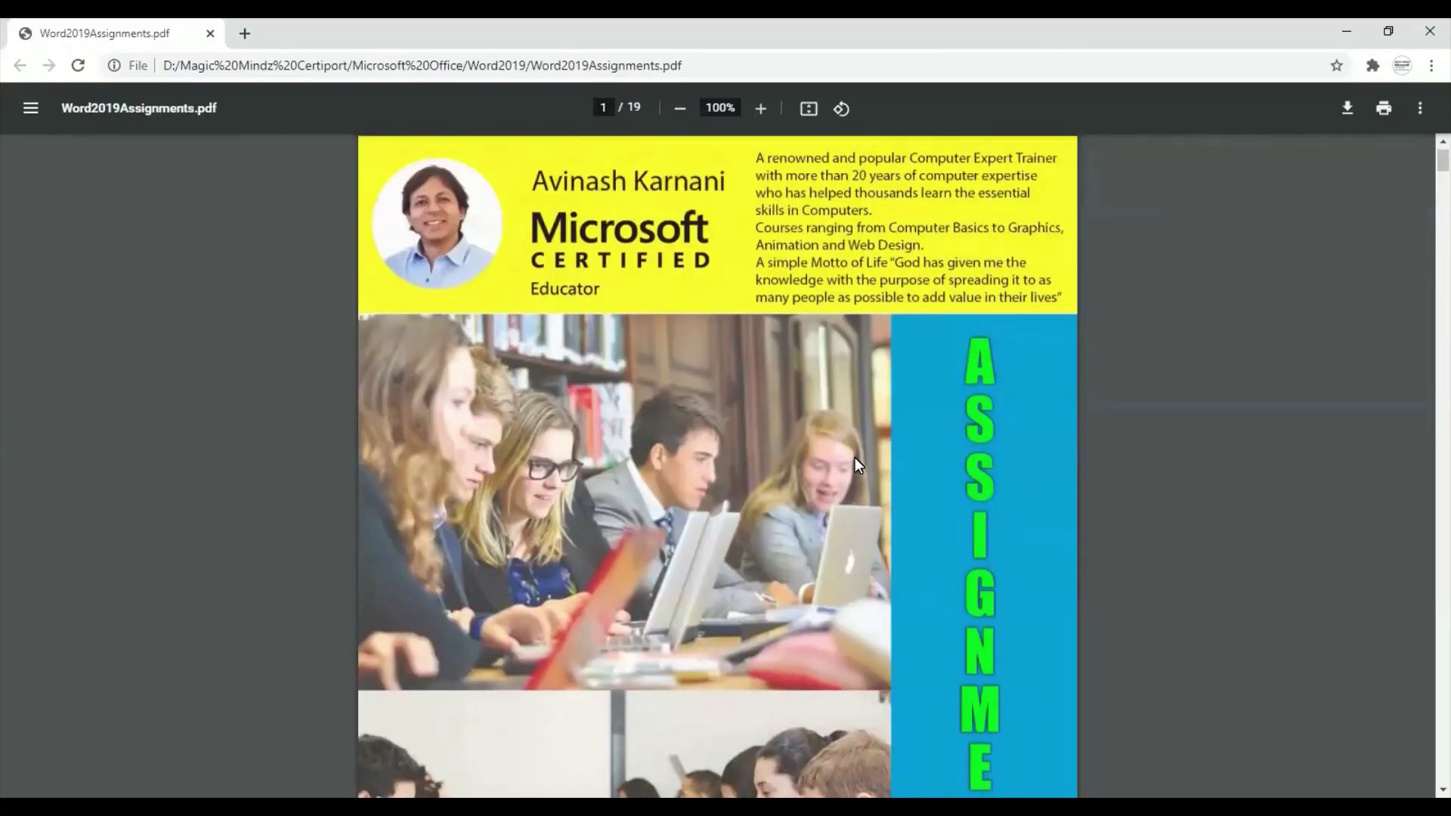
Look through the Word 2019 assignments PDF and return to the Find & Replace tasks on page 2.
scroll(857, 462, down, 3)
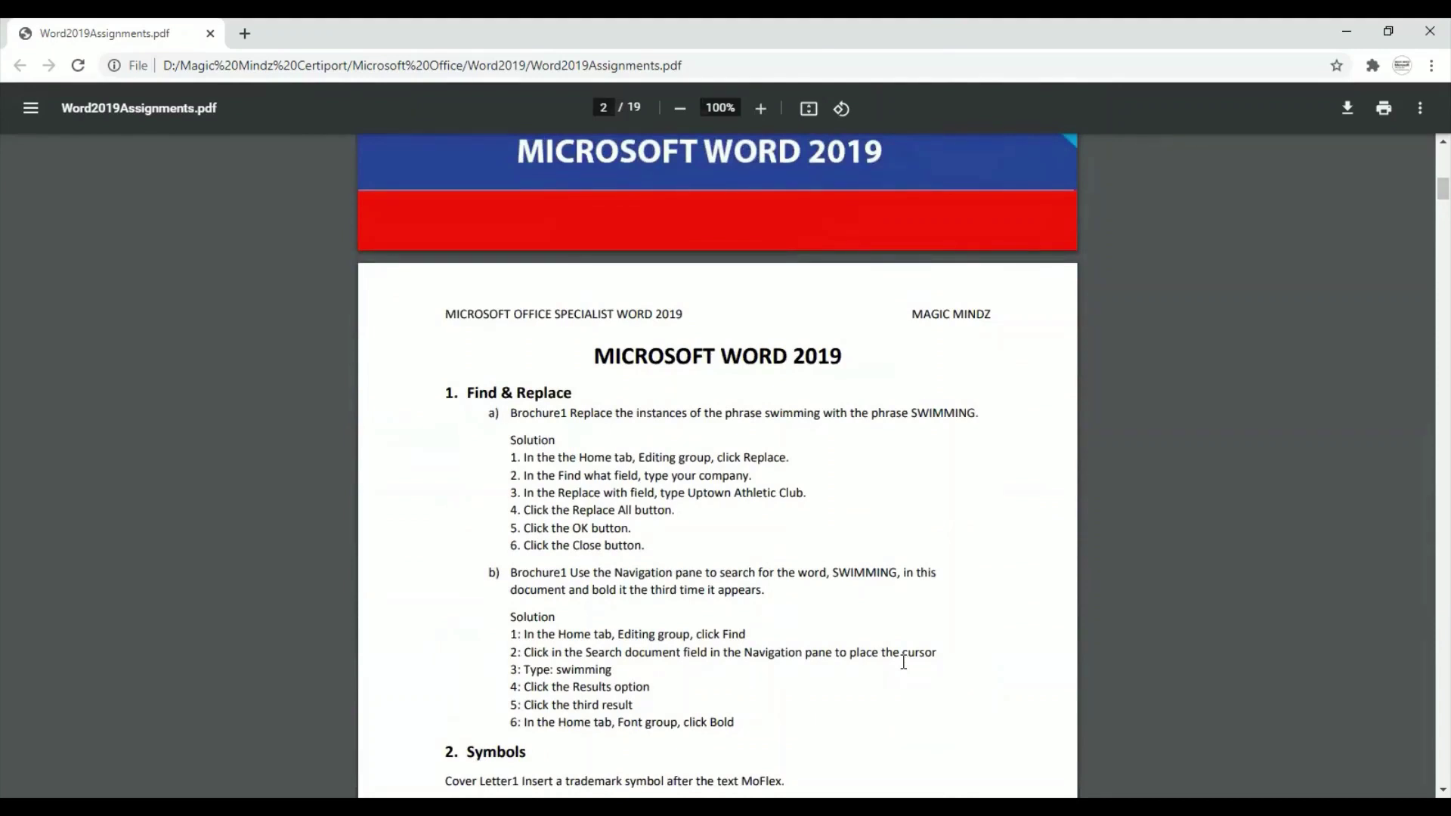
scroll(903, 662, down, 20)
scroll(904, 669, down, 20)
scroll(905, 669, down, 9)
scroll(906, 669, up, 14)
scroll(906, 669, up, 20)
scroll(905, 669, up, 5)
scroll(905, 669, down, 1)
scroll(904, 669, up, 1)
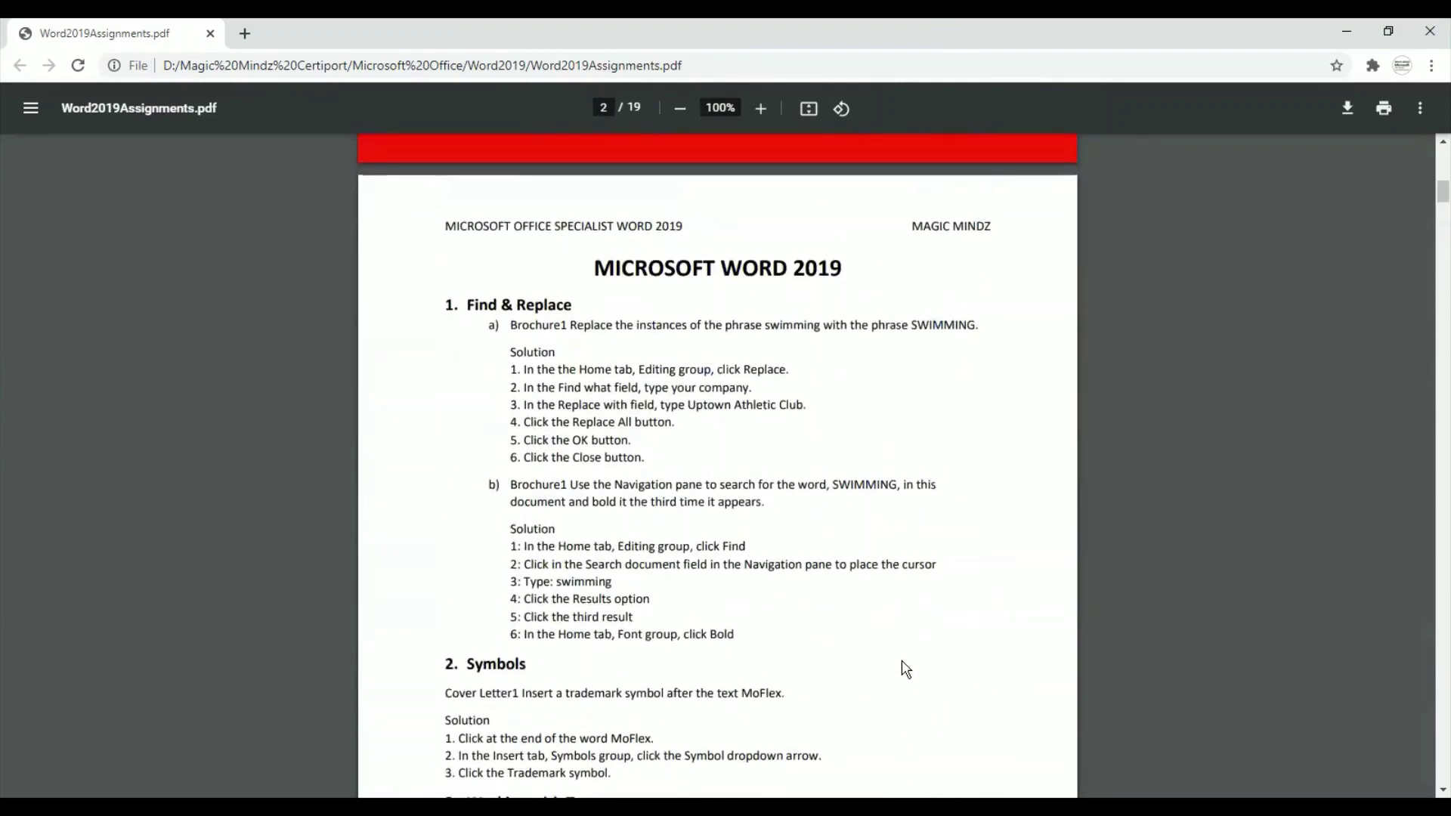
scroll(904, 669, down, 1)
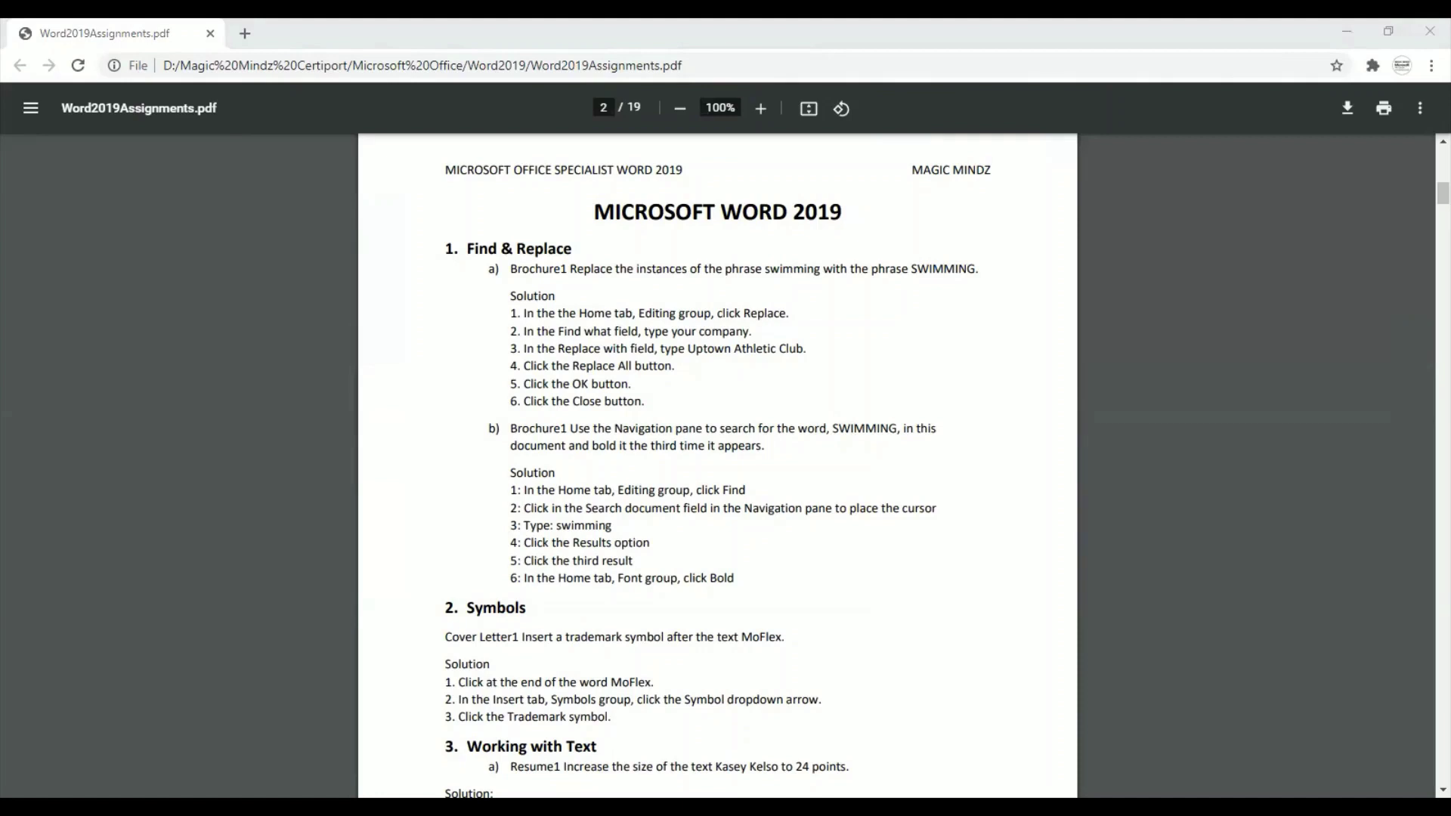
Read the Brochure1 replacement task, marking the words swimming and SWIMMING in it, and switch to the Brochure1 document in Word.
click(719, 359)
key(alt+Tab)
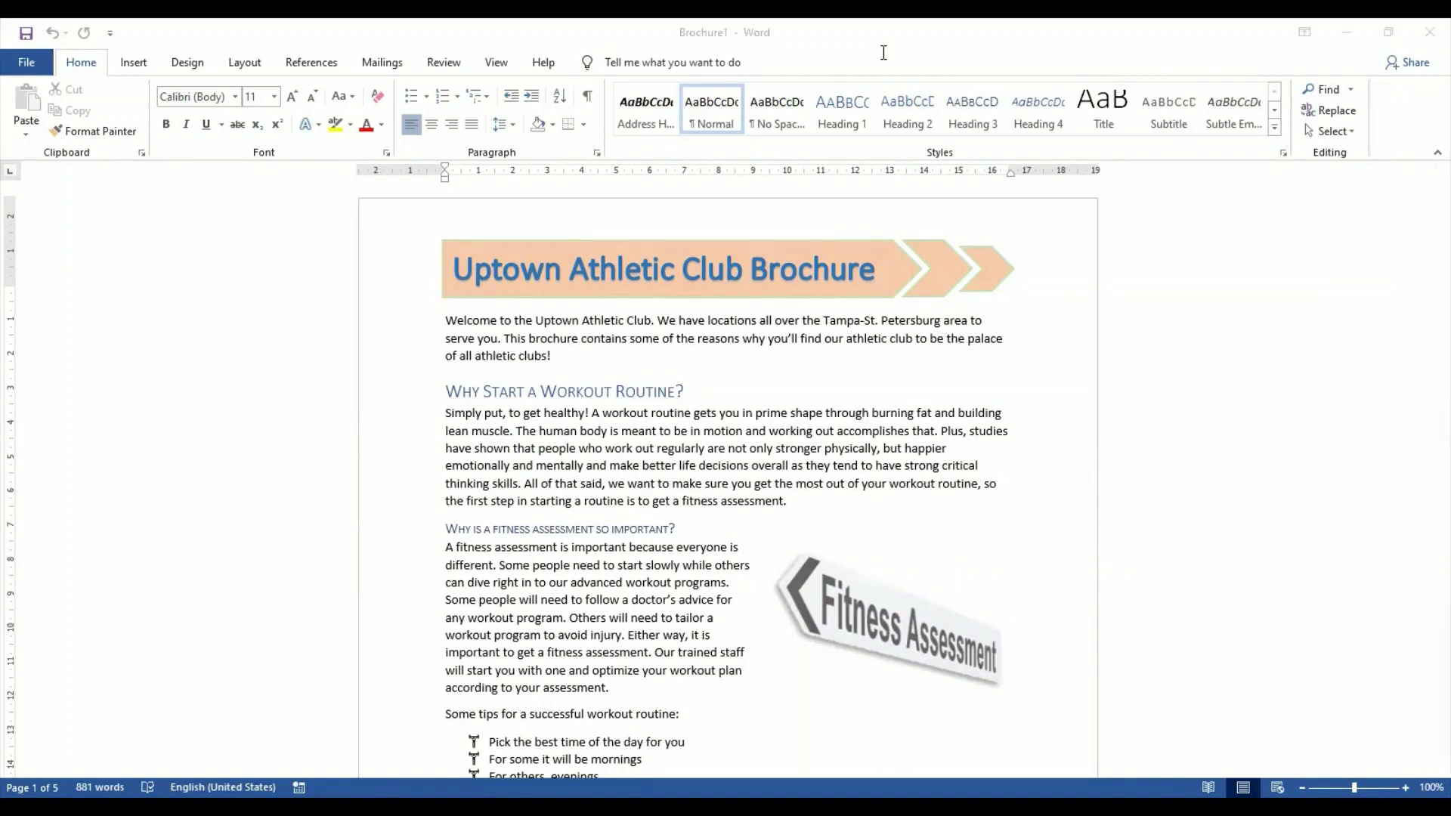
key(alt+Tab)
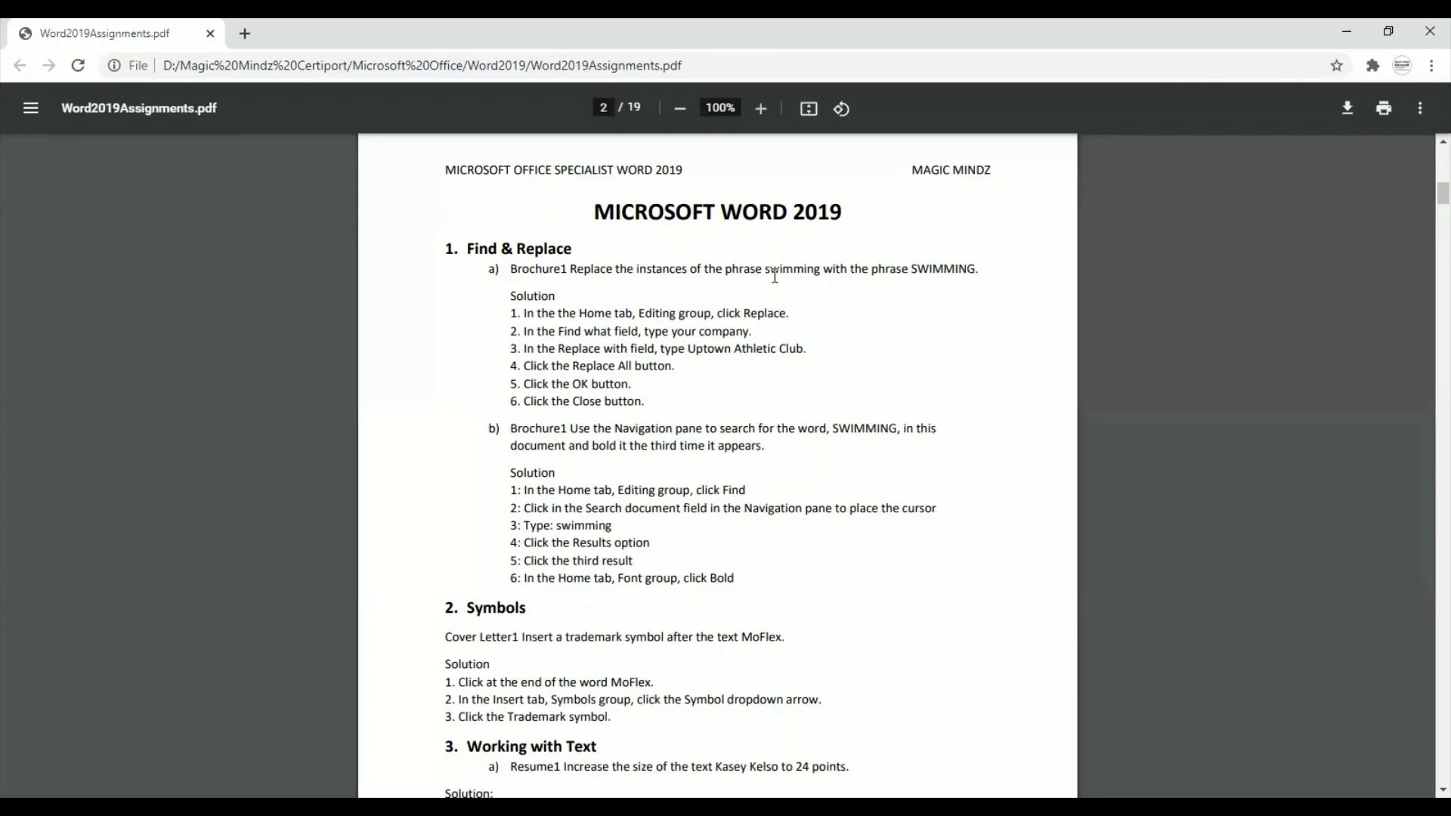
drag(766, 268, 821, 270)
drag(907, 269, 975, 270)
click(887, 351)
key(alt+Tab)
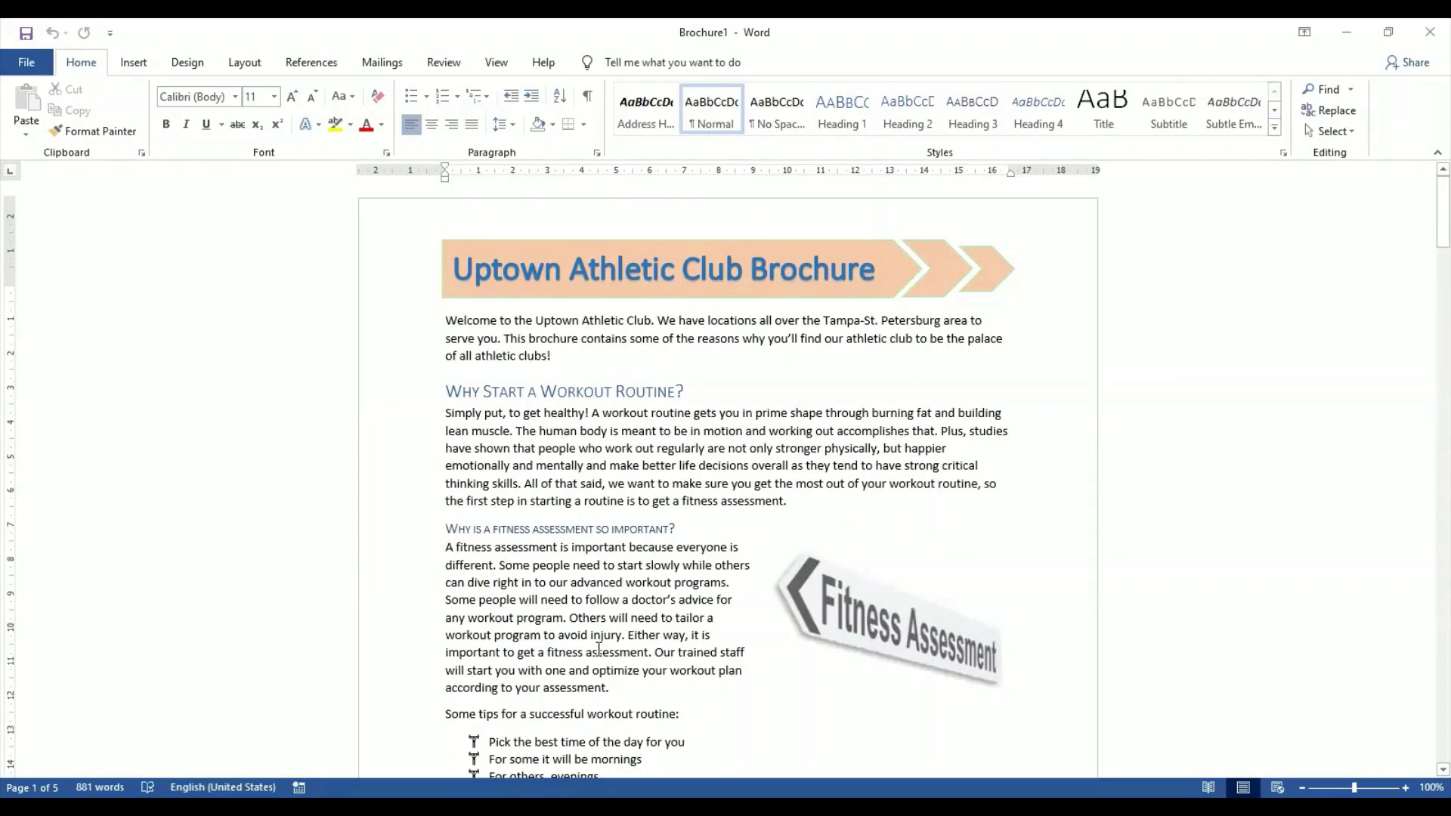
Look through the brochure's pages for the word swimming and return to the beginning of the document.
scroll(598, 650, down, 20)
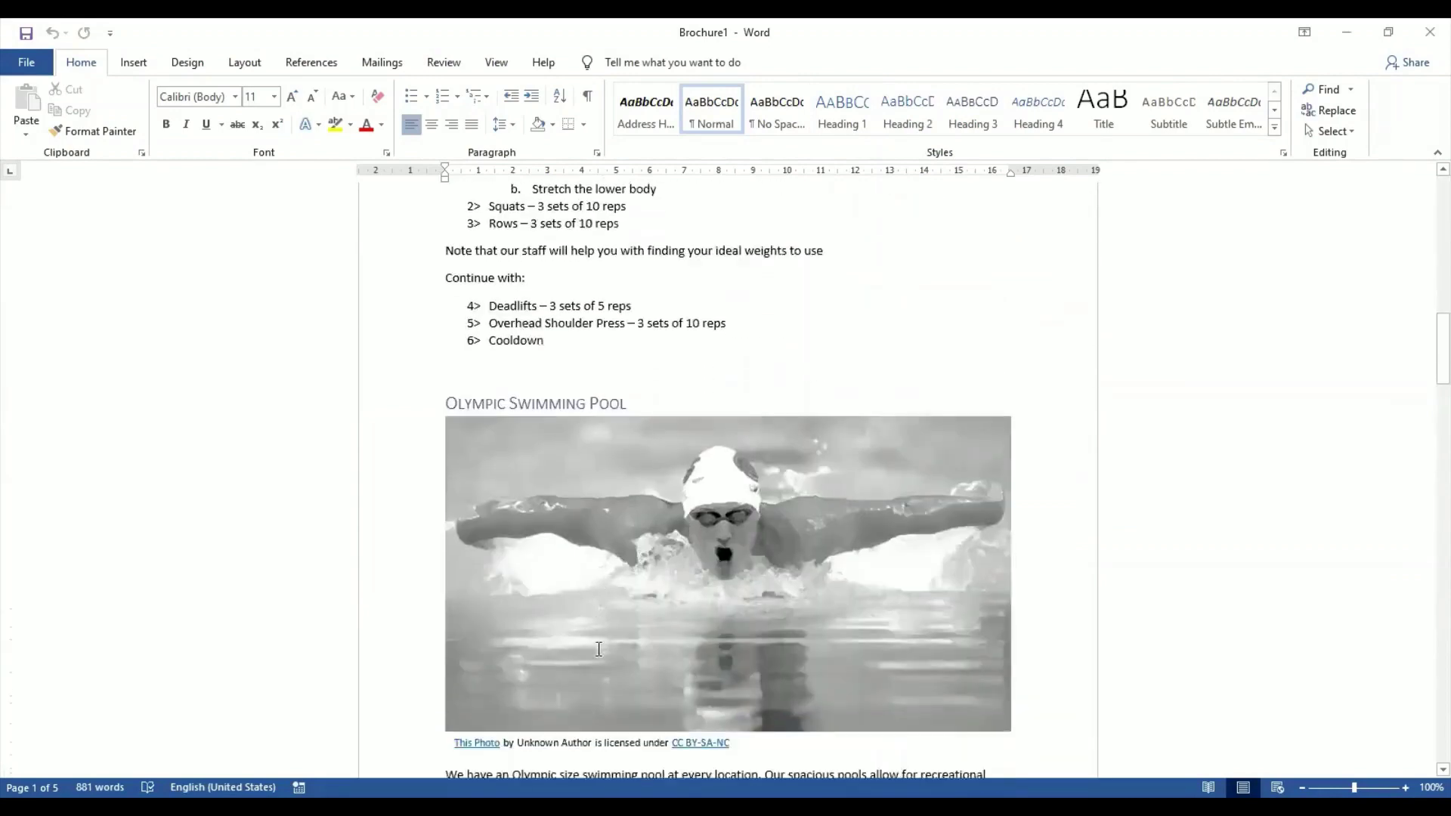
scroll(598, 650, down, 20)
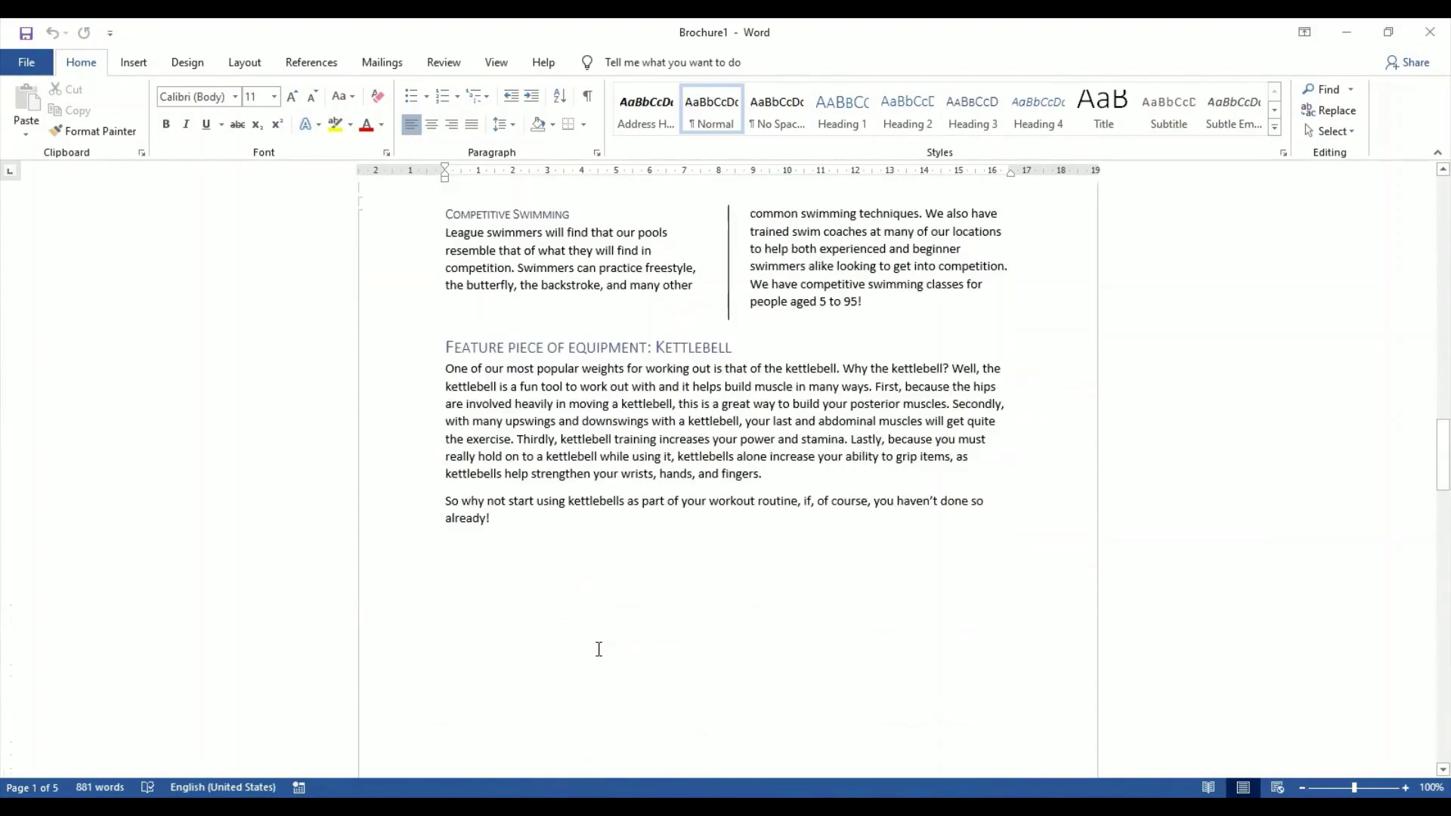
scroll(599, 649, down, 20)
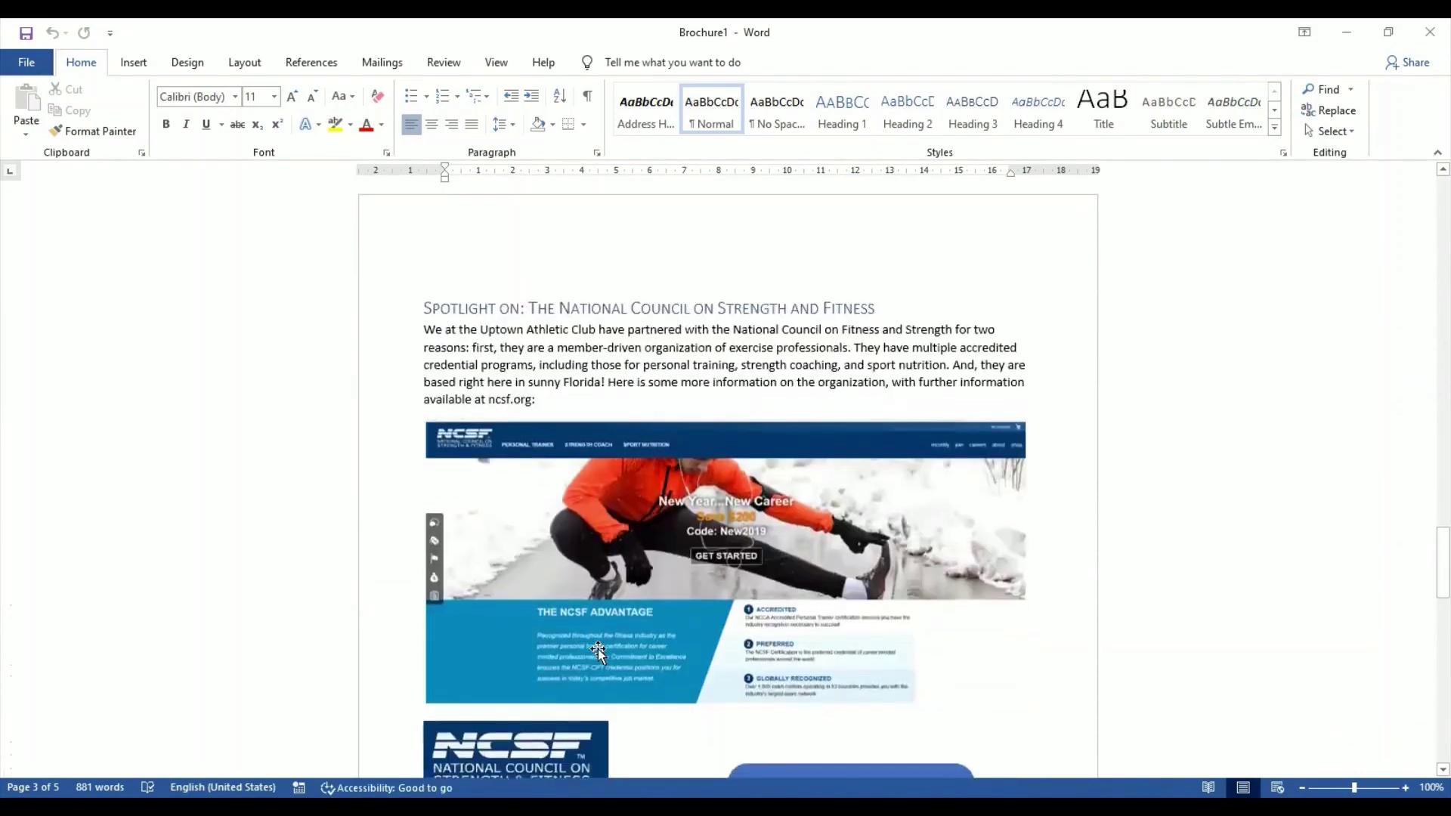
scroll(597, 651, up, 20)
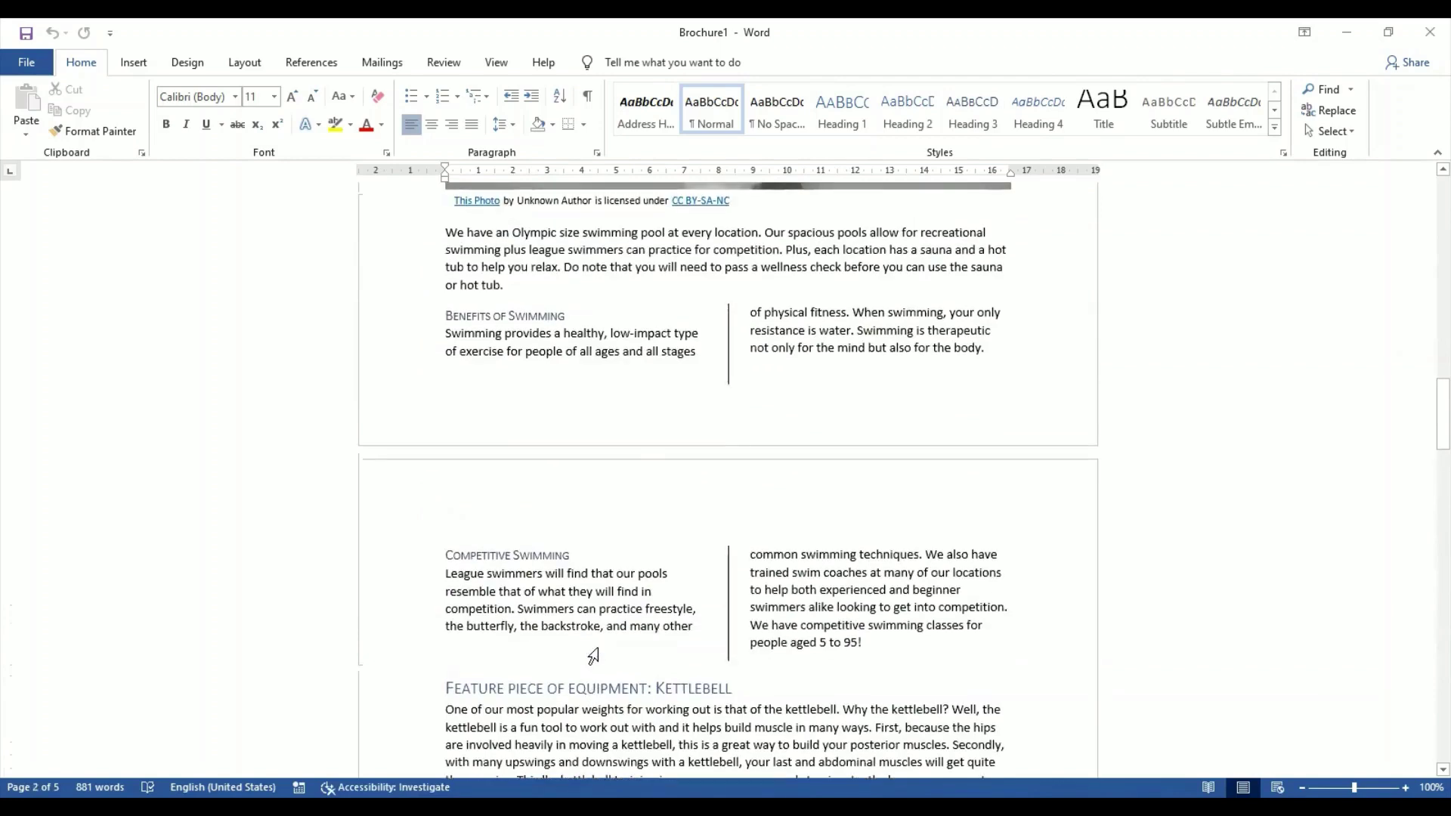
scroll(593, 656, up, 20)
scroll(599, 654, up, 15)
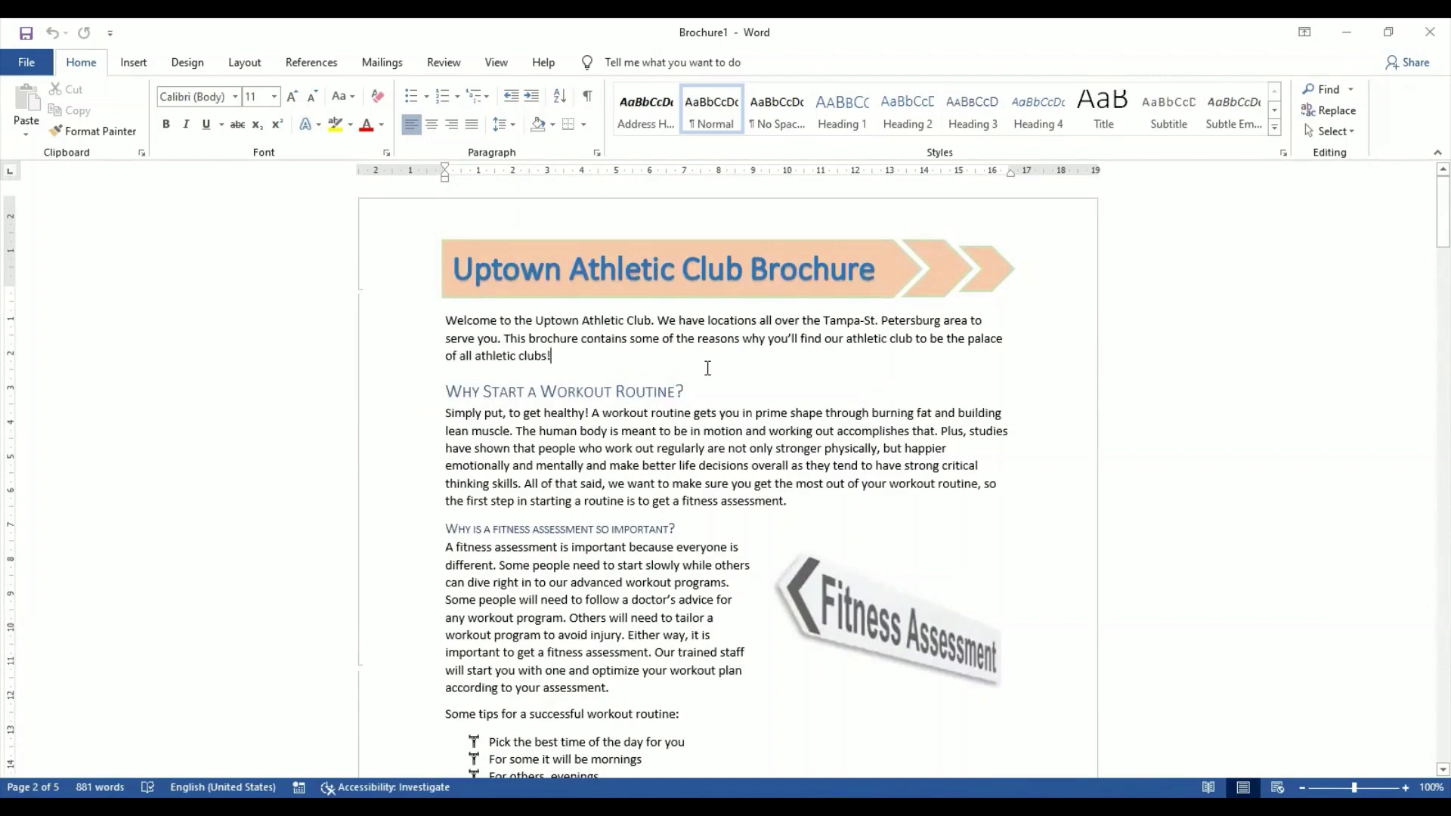
Replace all instances of swimming with SWIMMING throughout the brochure.
click(1326, 90)
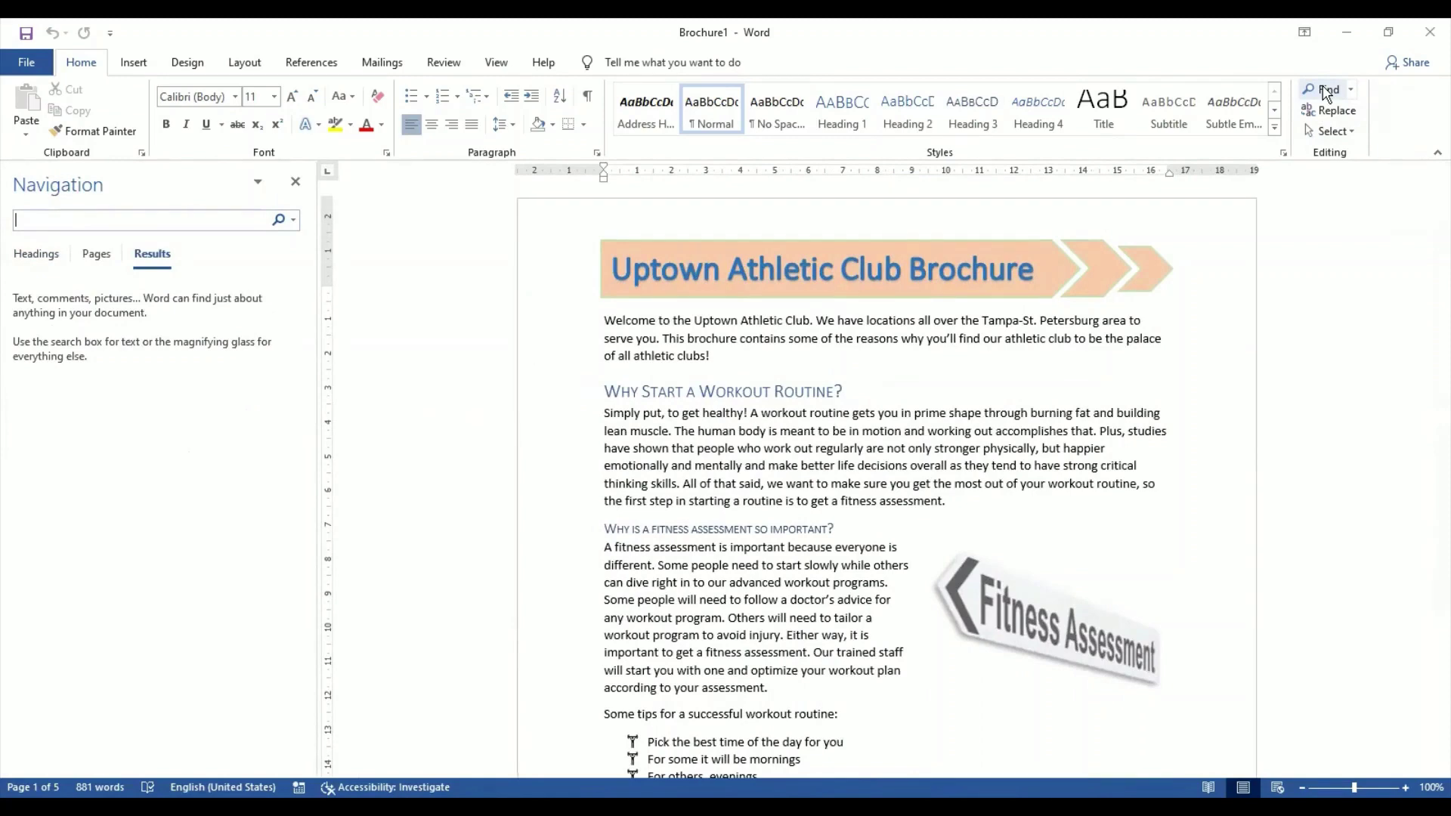
click(294, 183)
click(1350, 115)
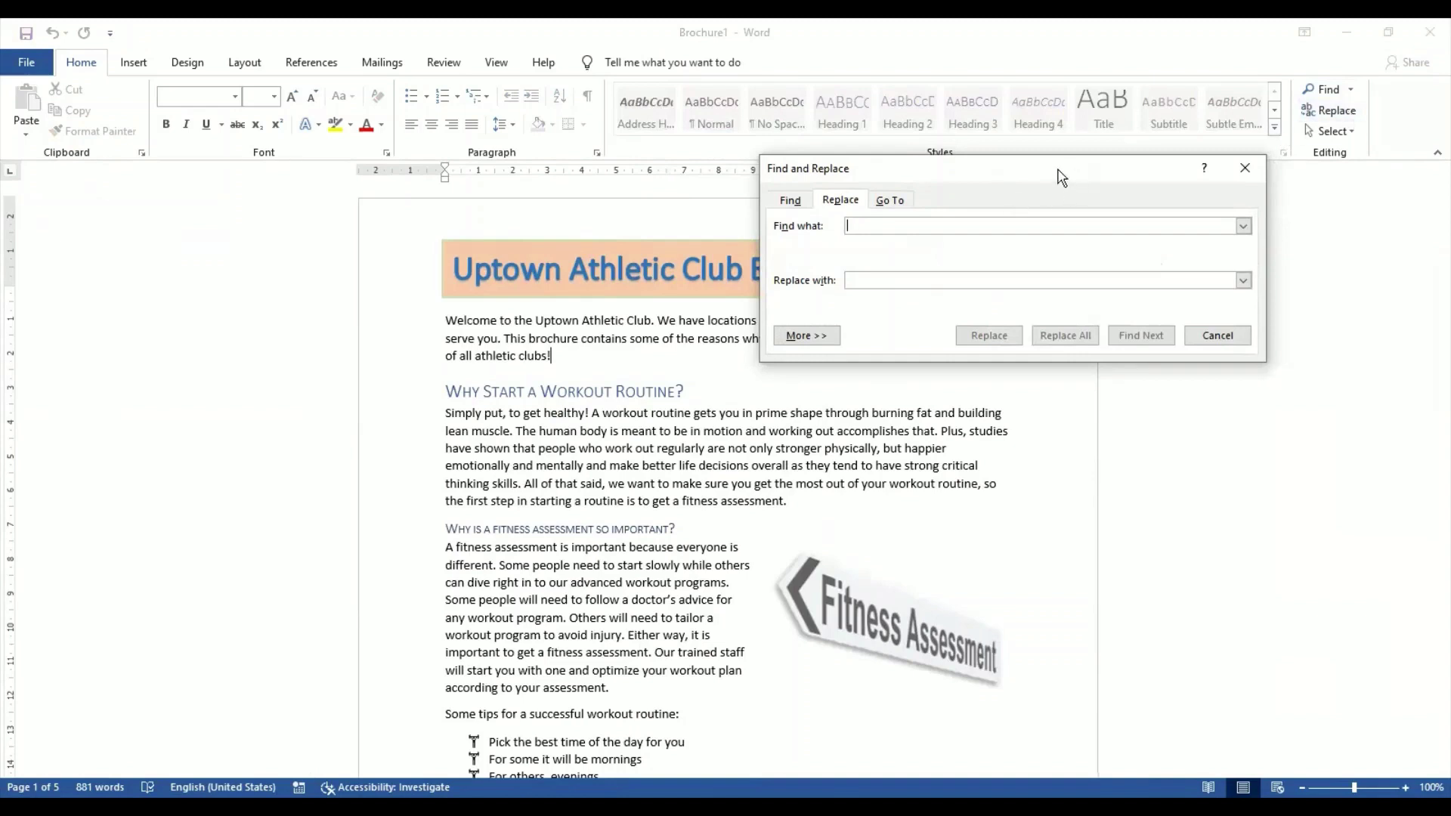
drag(1061, 177, 1016, 187)
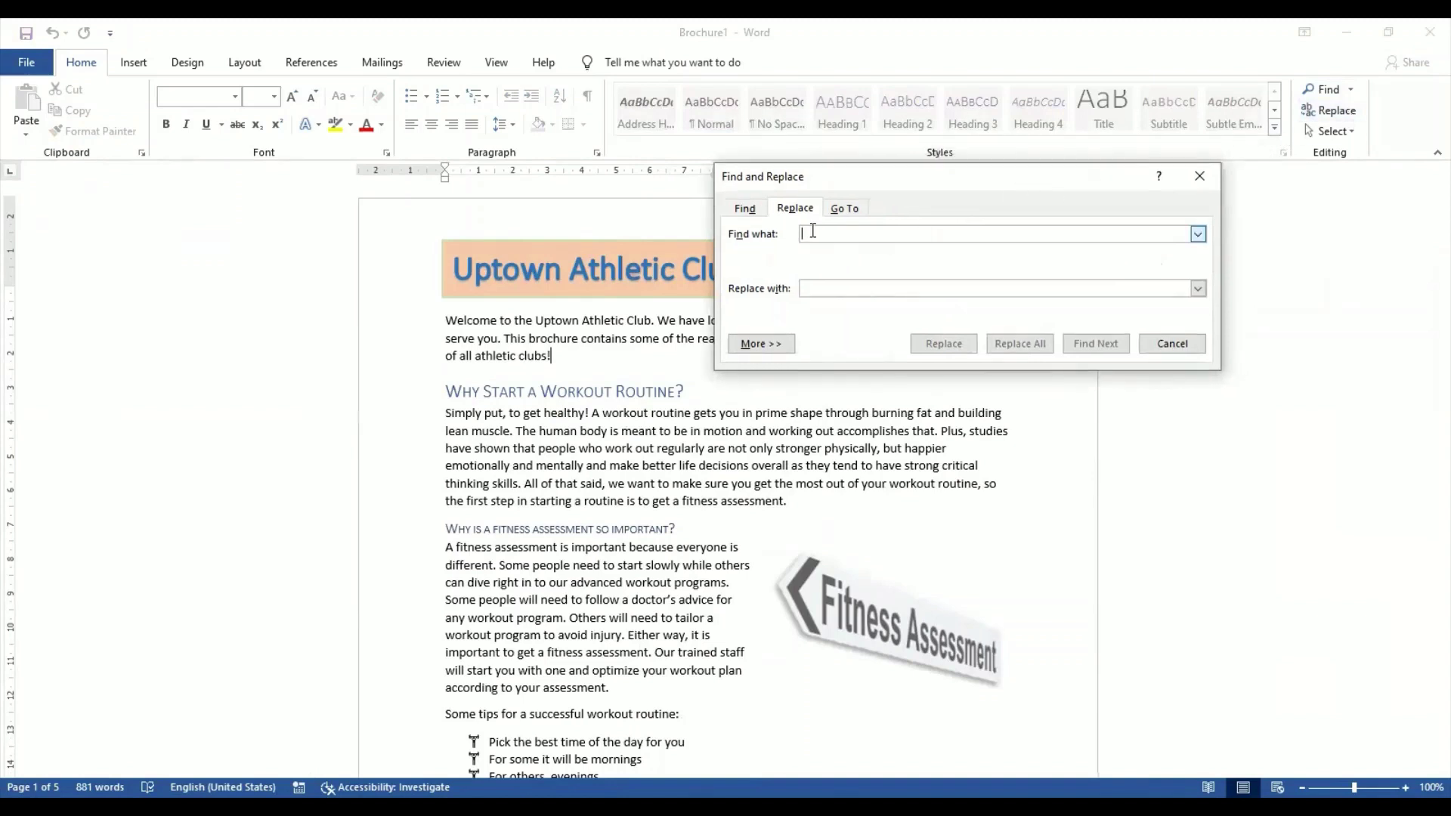
click(817, 288)
click(825, 234)
text(swimming)
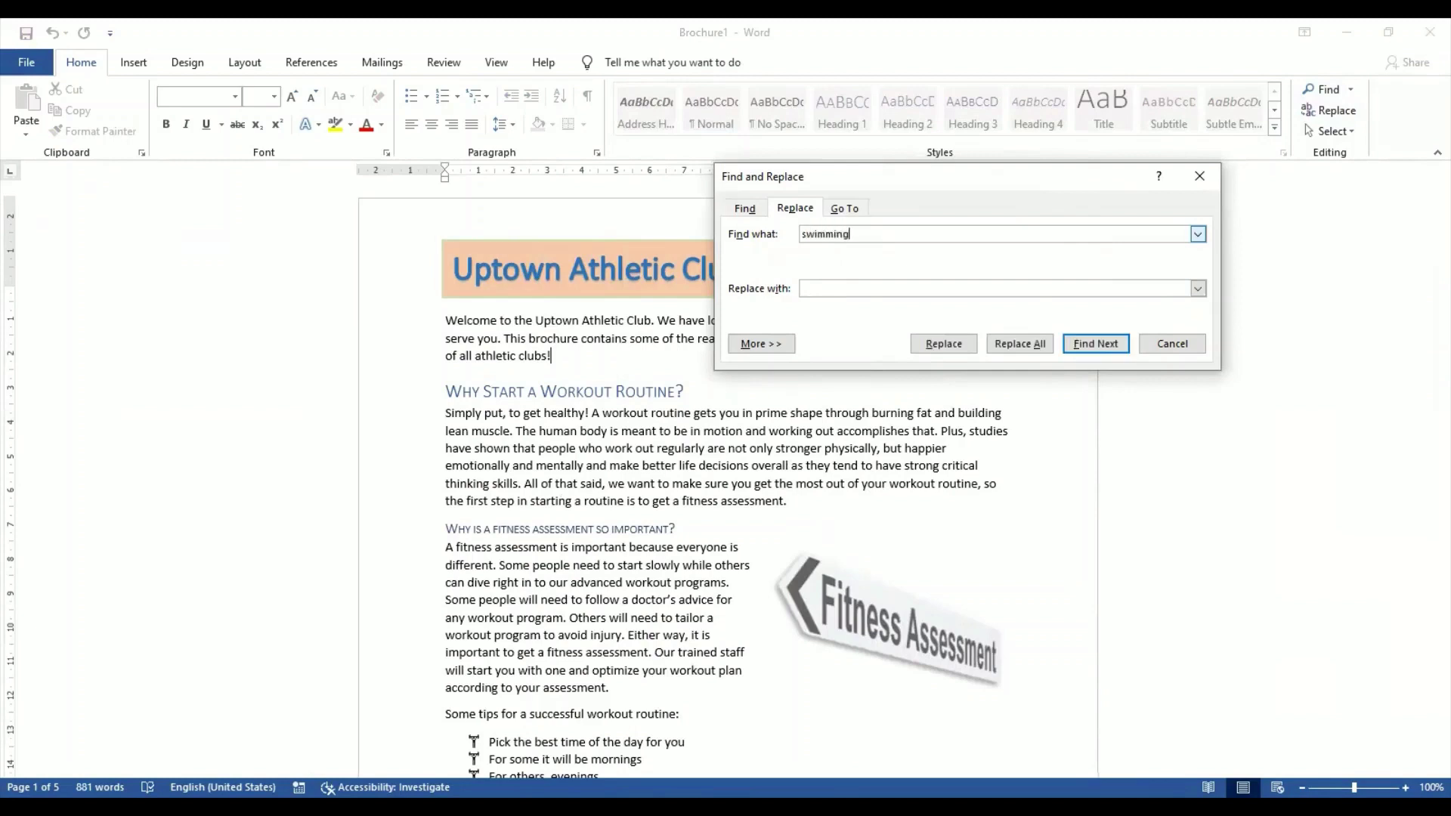
click(811, 291)
text(SWIMMING)
drag(1000, 180, 968, 177)
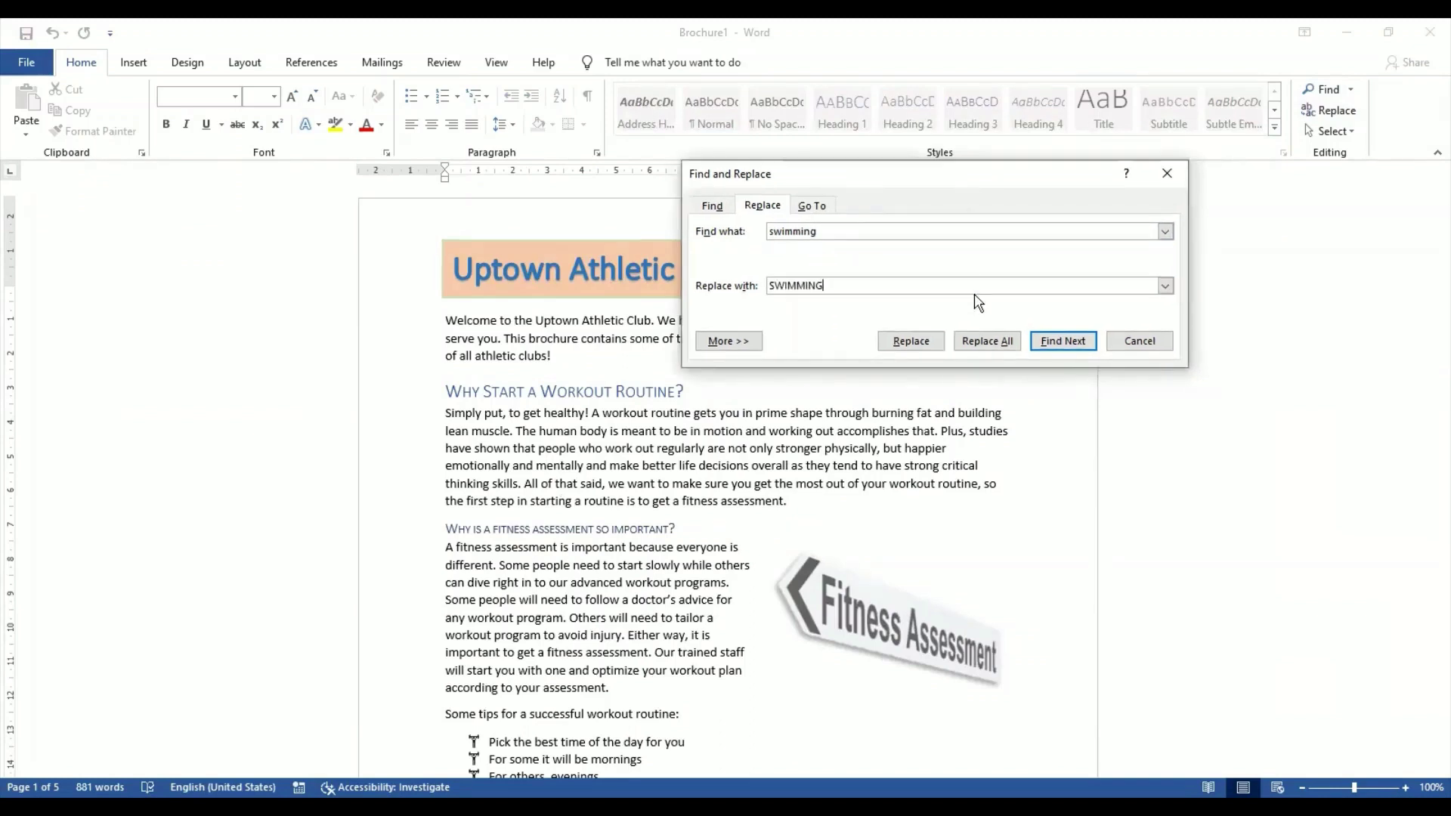
click(987, 342)
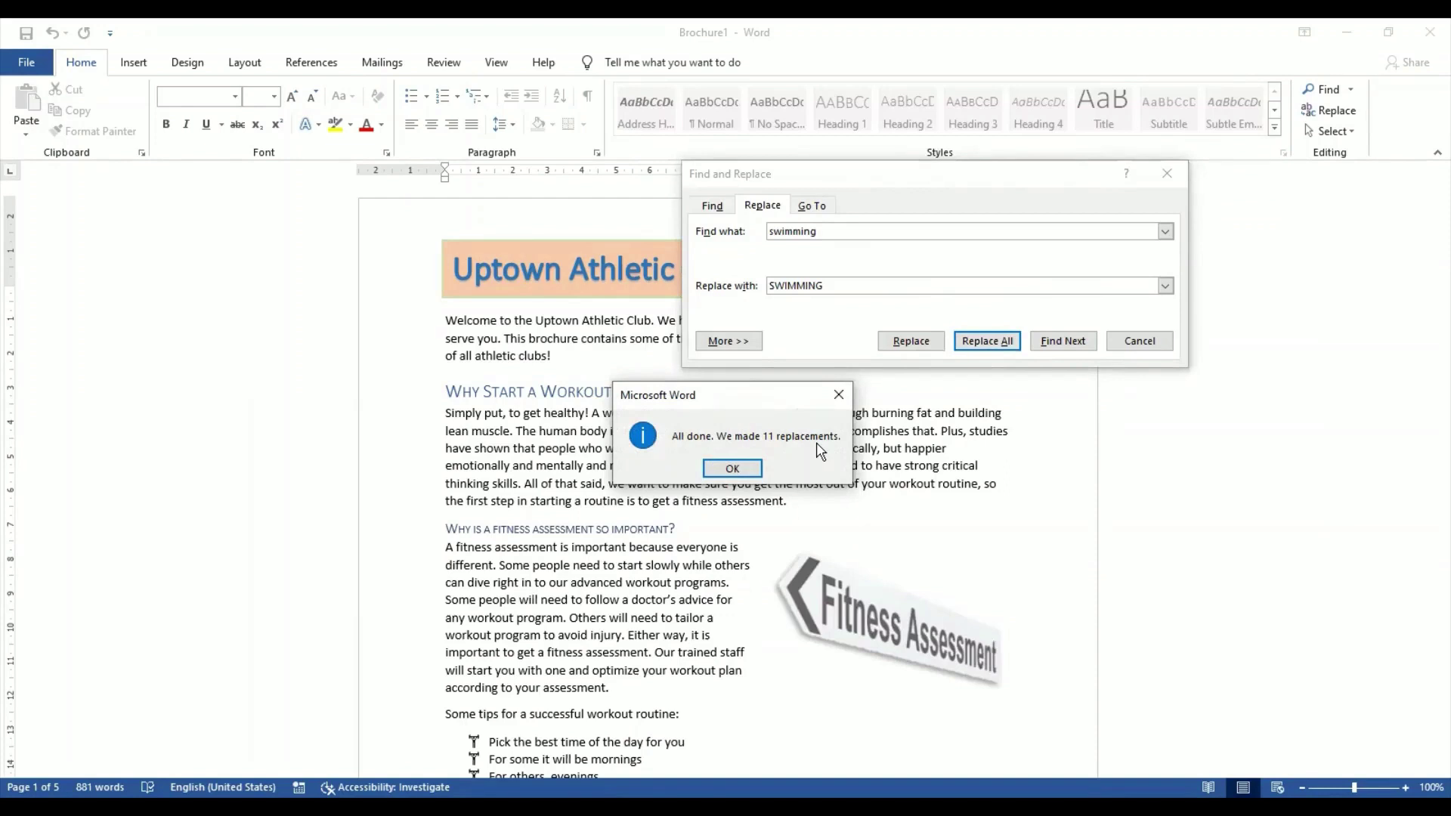
click(752, 468)
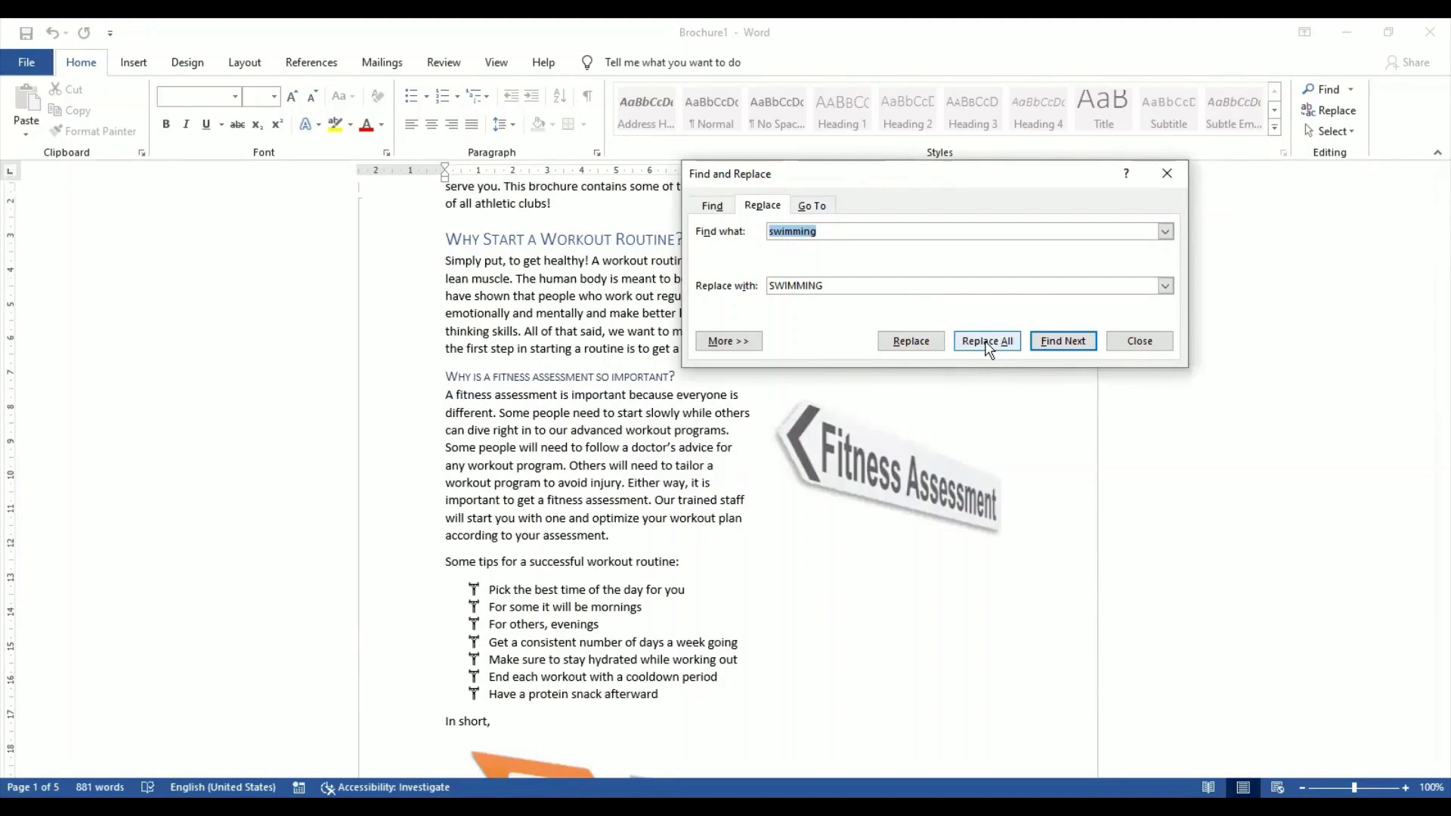
Examine the additional search and format options for Find and Replace, and close the dialog.
click(740, 345)
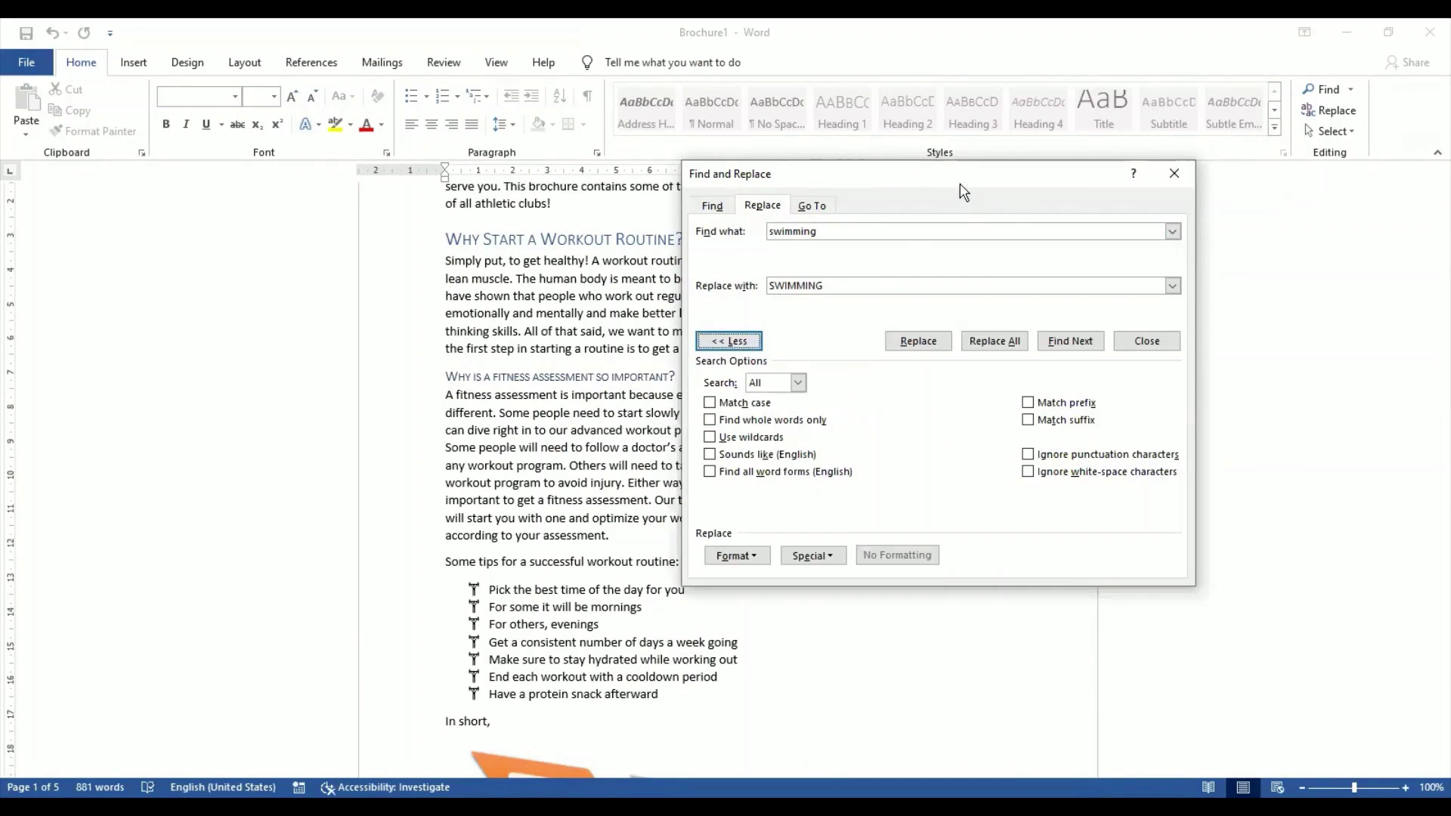
drag(962, 187, 628, 168)
click(376, 384)
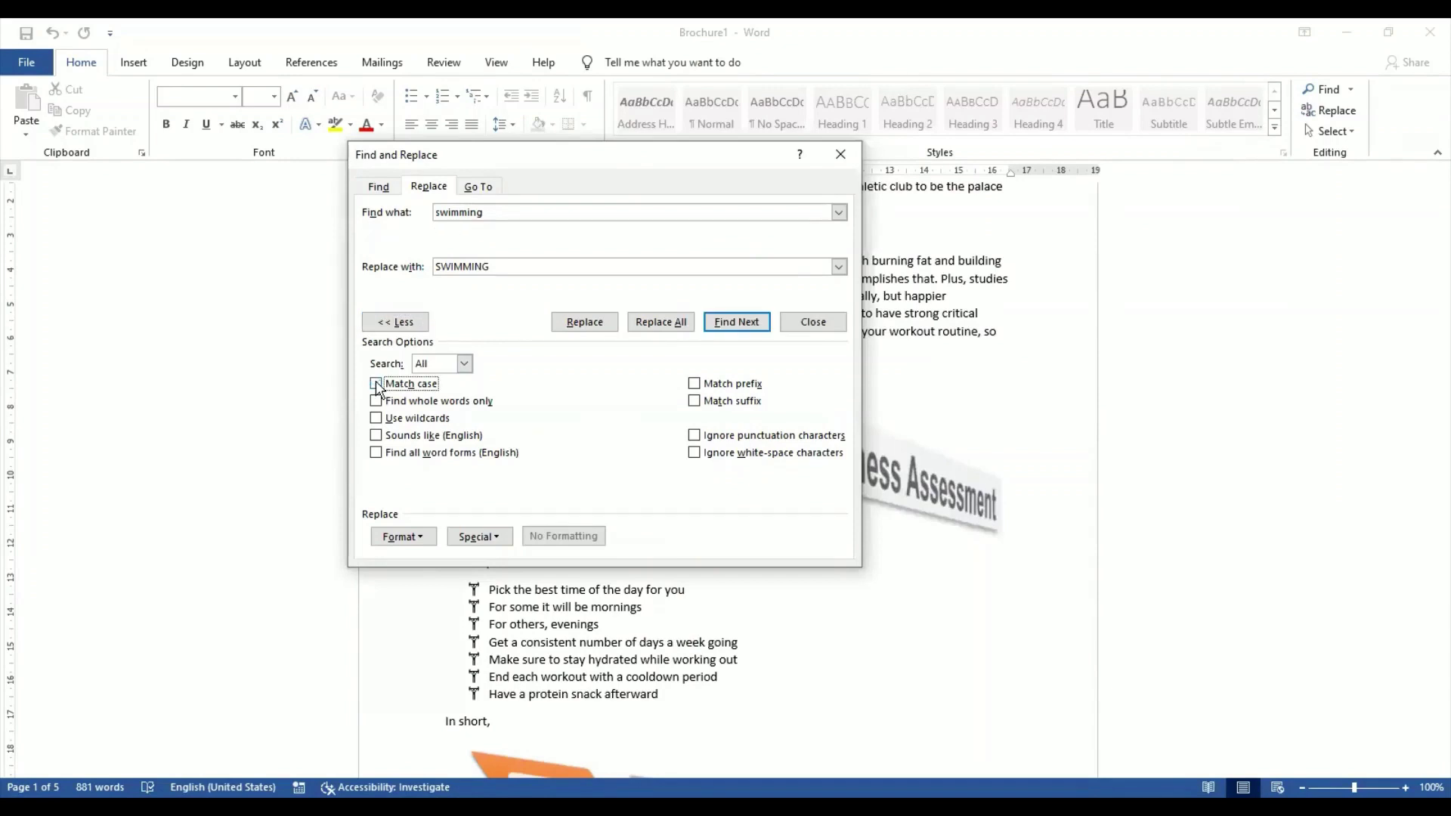
click(376, 418)
click(376, 418)
click(424, 538)
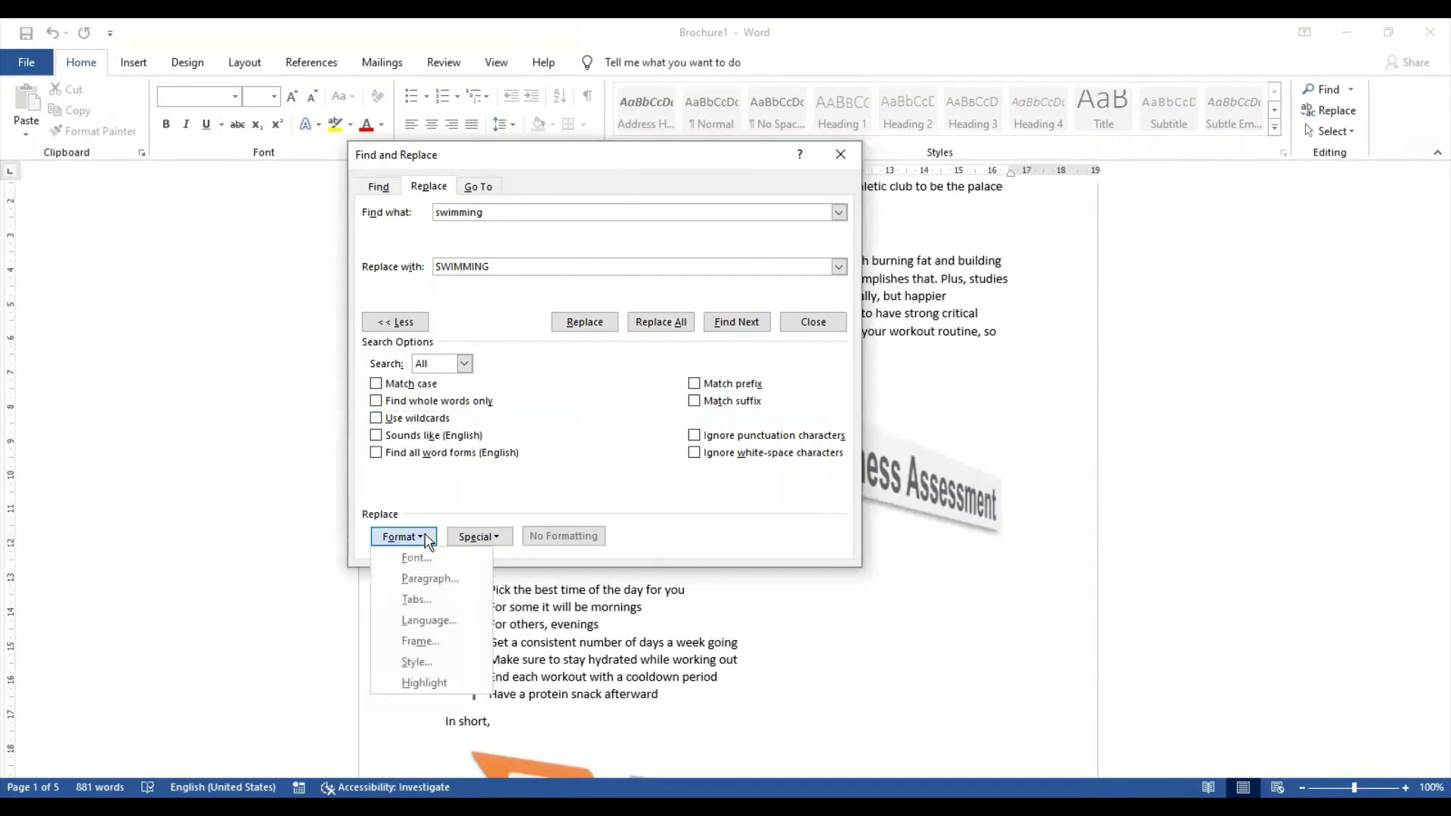
click(597, 472)
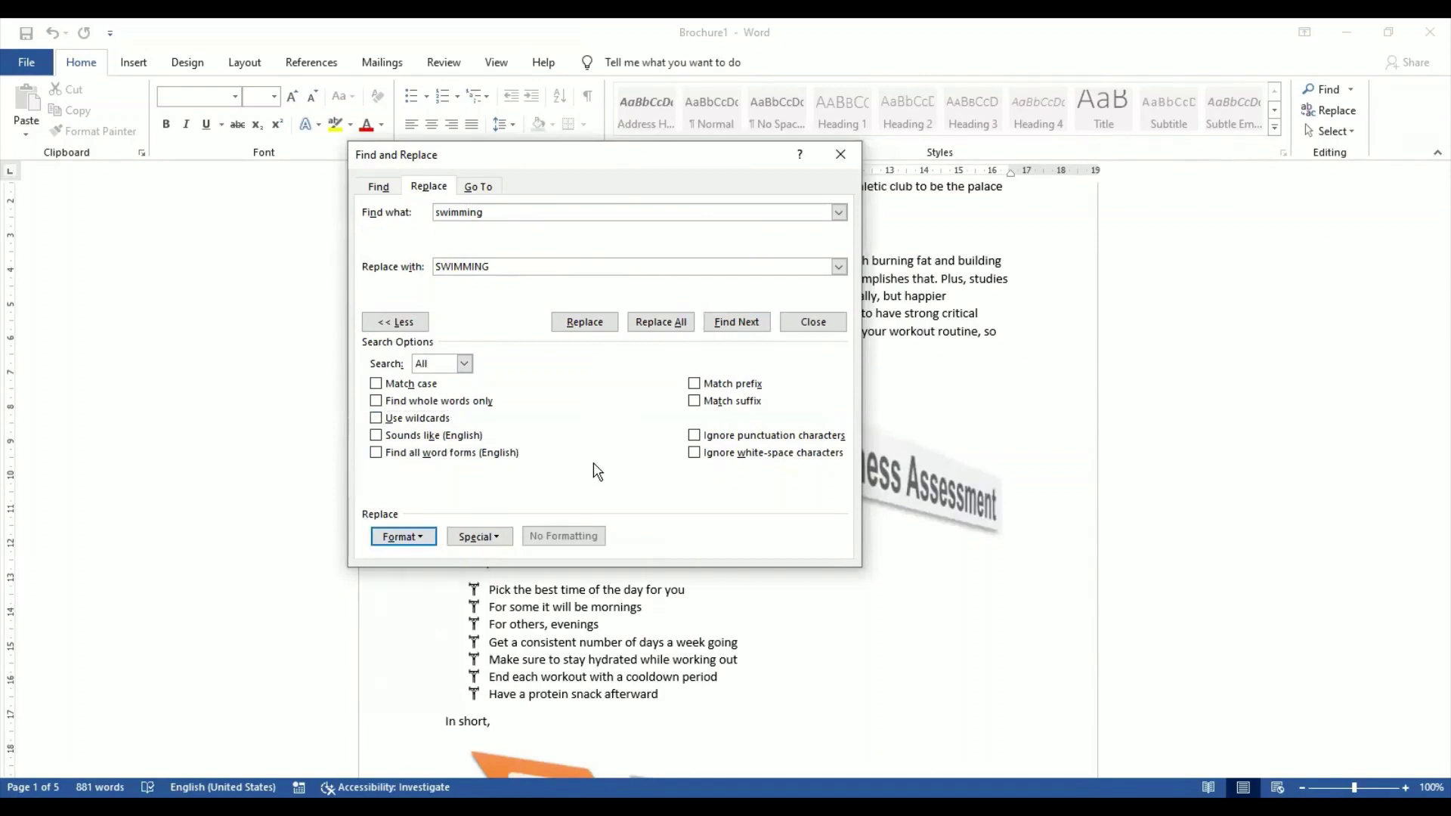
click(841, 155)
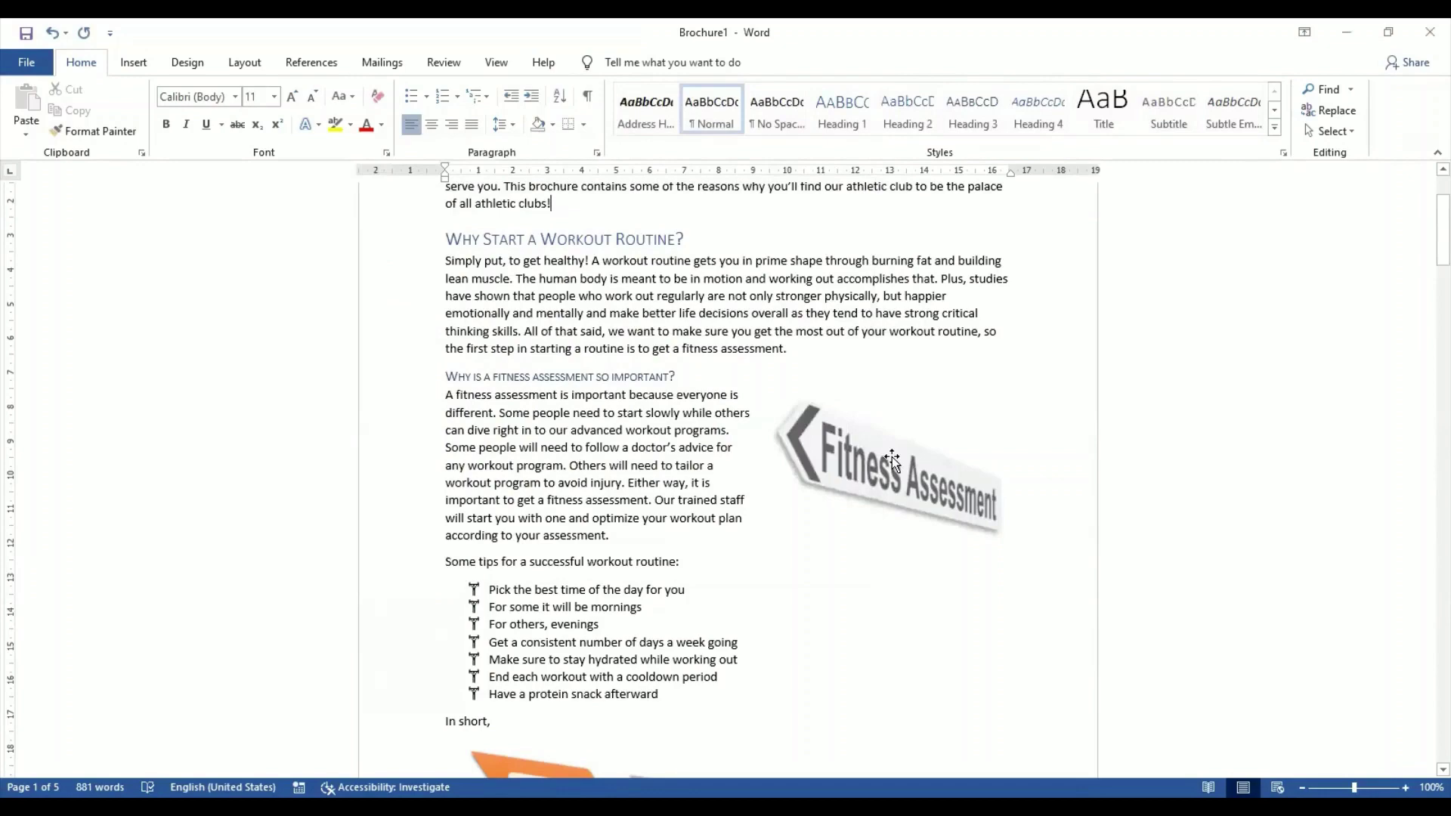
Check the replaced words in the brochure's swimming sections and return to the first page.
scroll(892, 457, up, 3)
scroll(894, 457, down, 7)
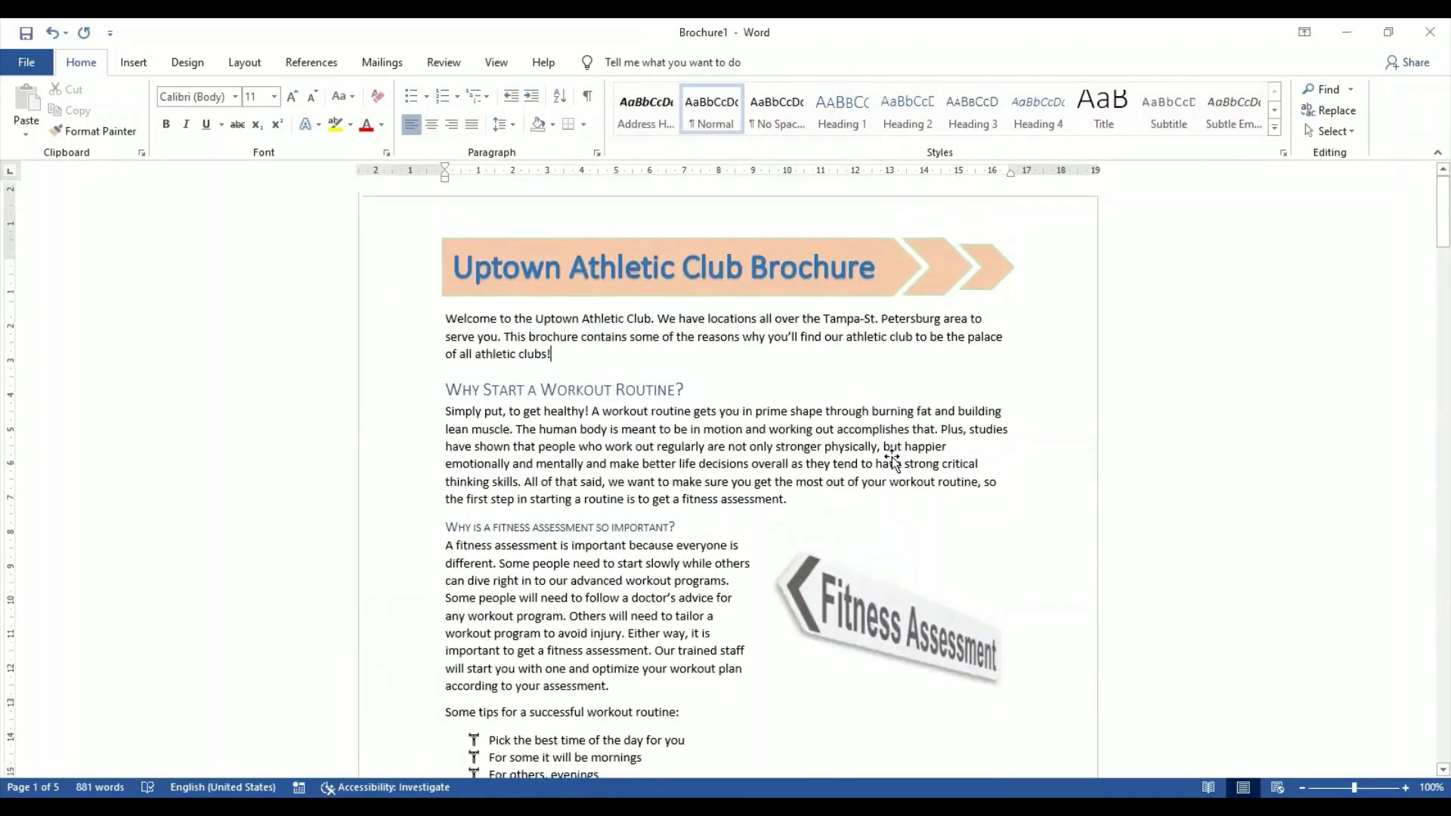
scroll(896, 463, down, 10)
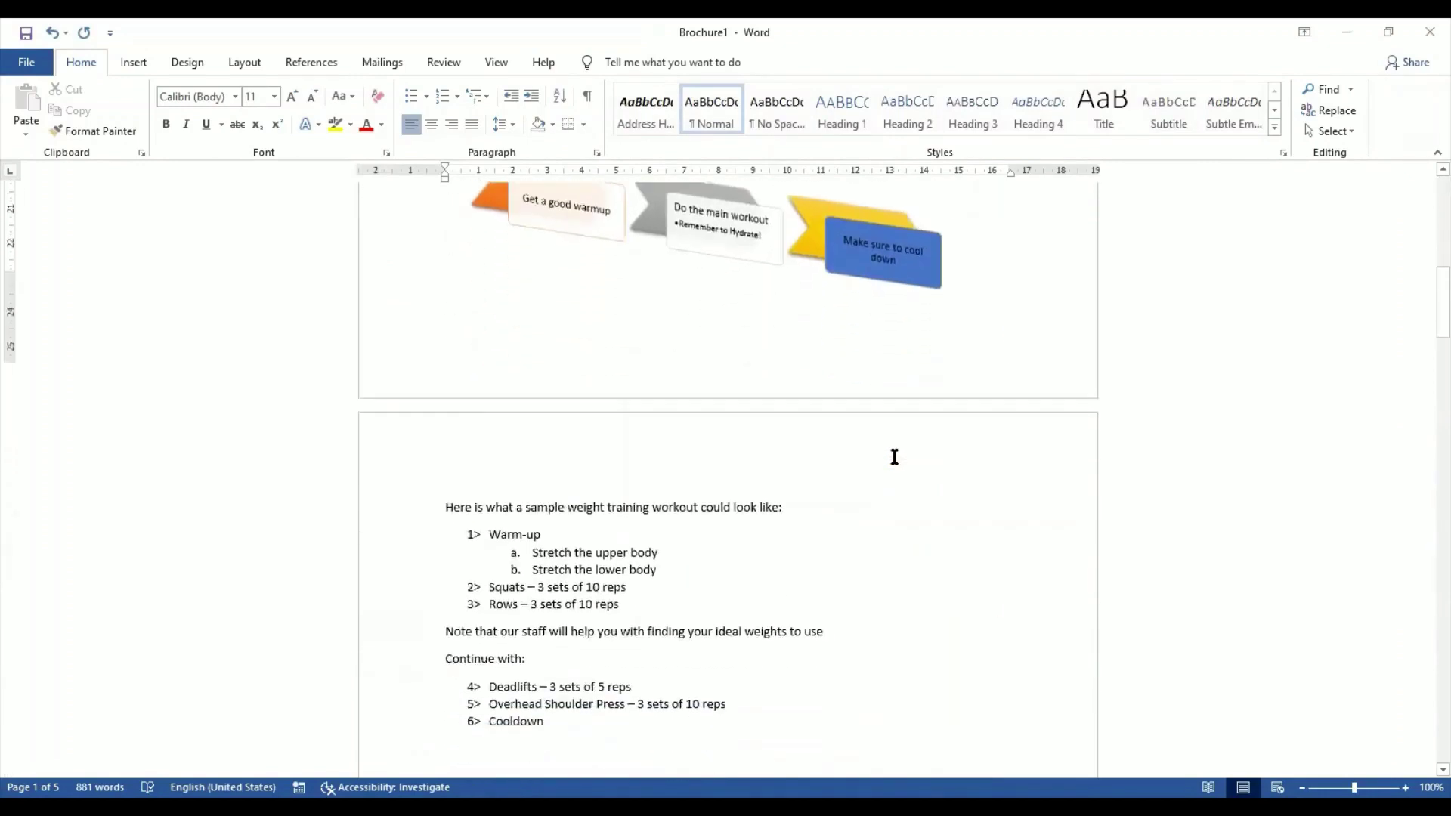
scroll(894, 456, down, 10)
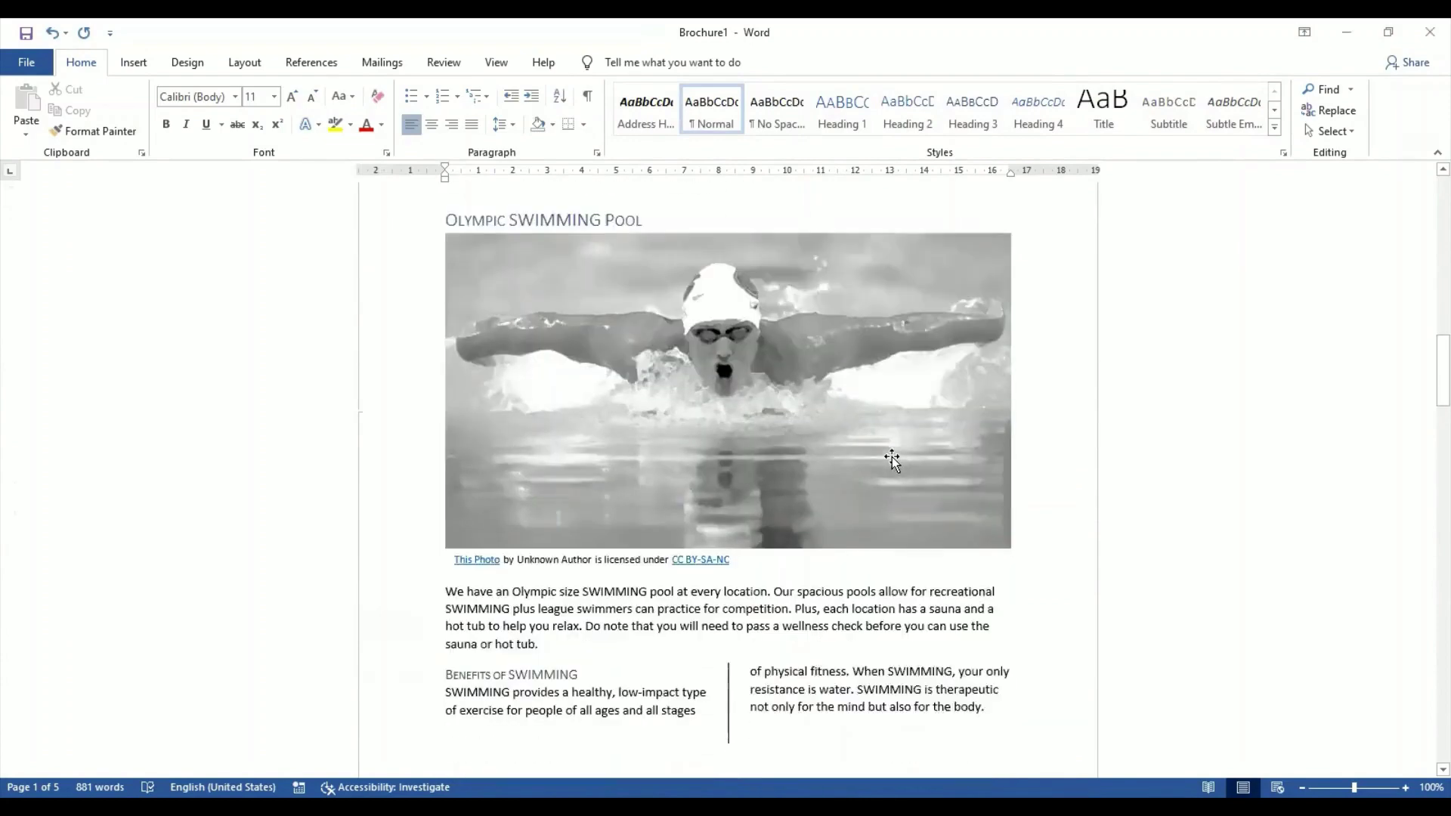
scroll(894, 456, down, 6)
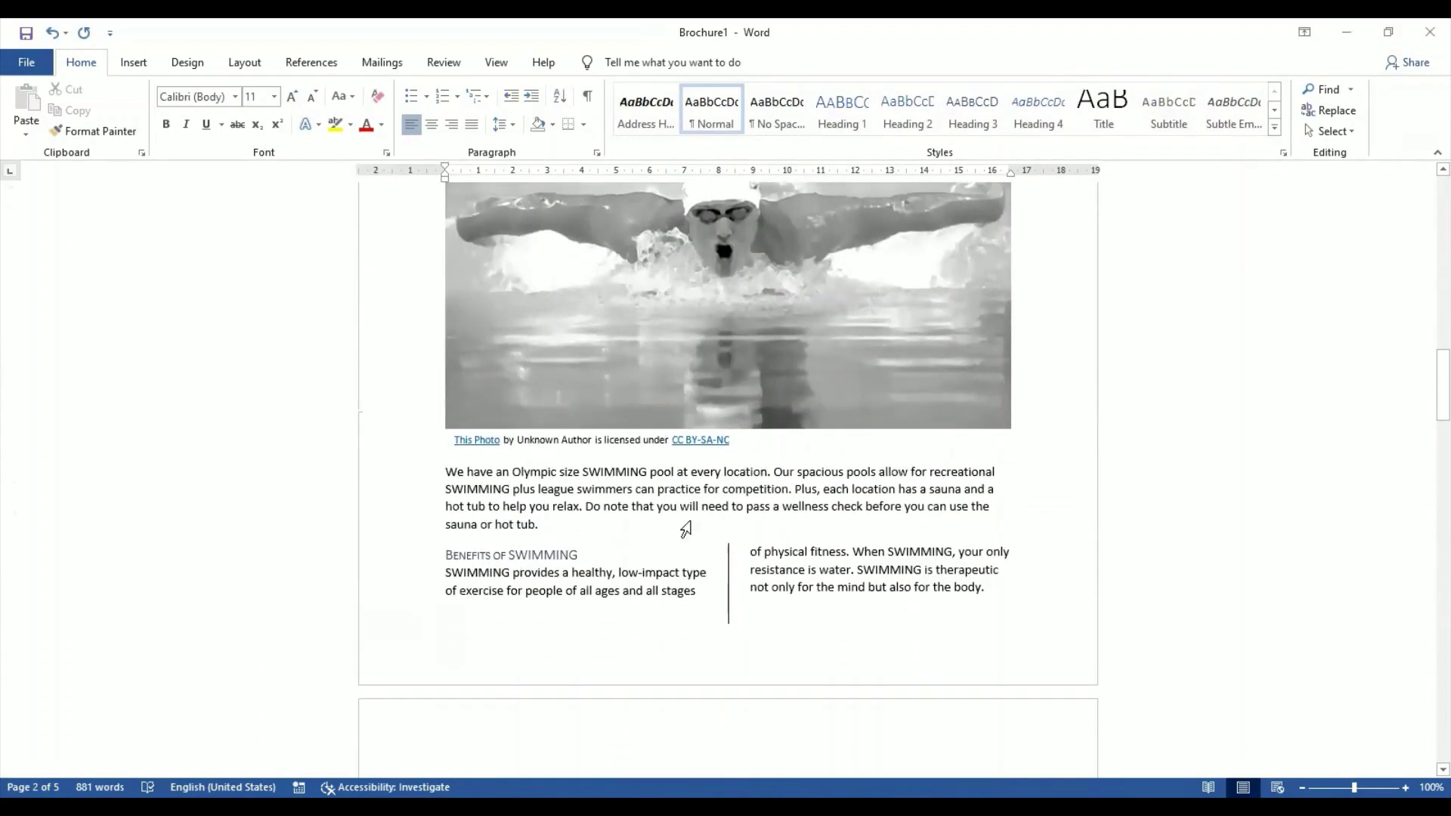
scroll(525, 414, down, 2)
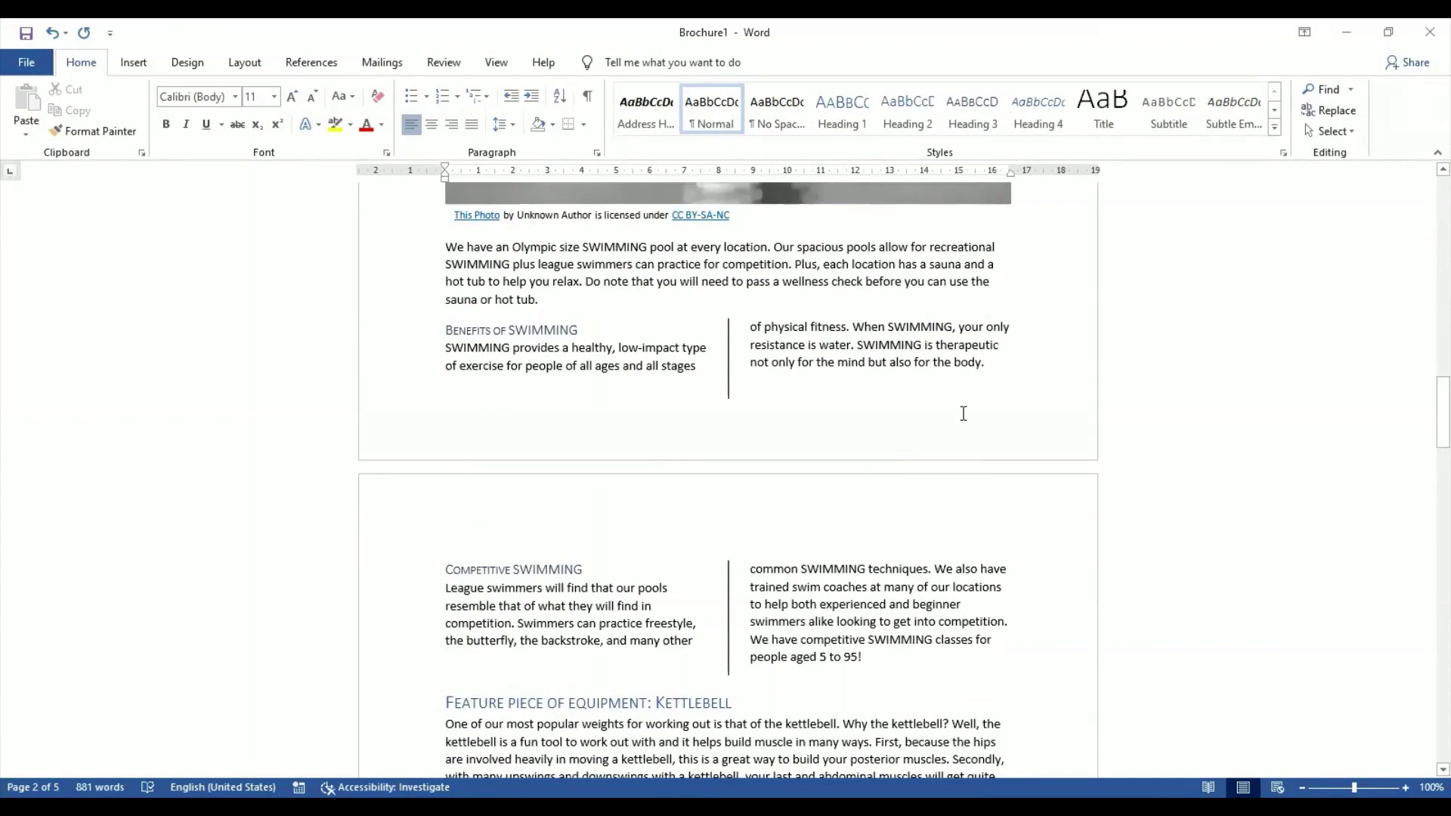
scroll(963, 413, up, 20)
scroll(963, 413, up, 1)
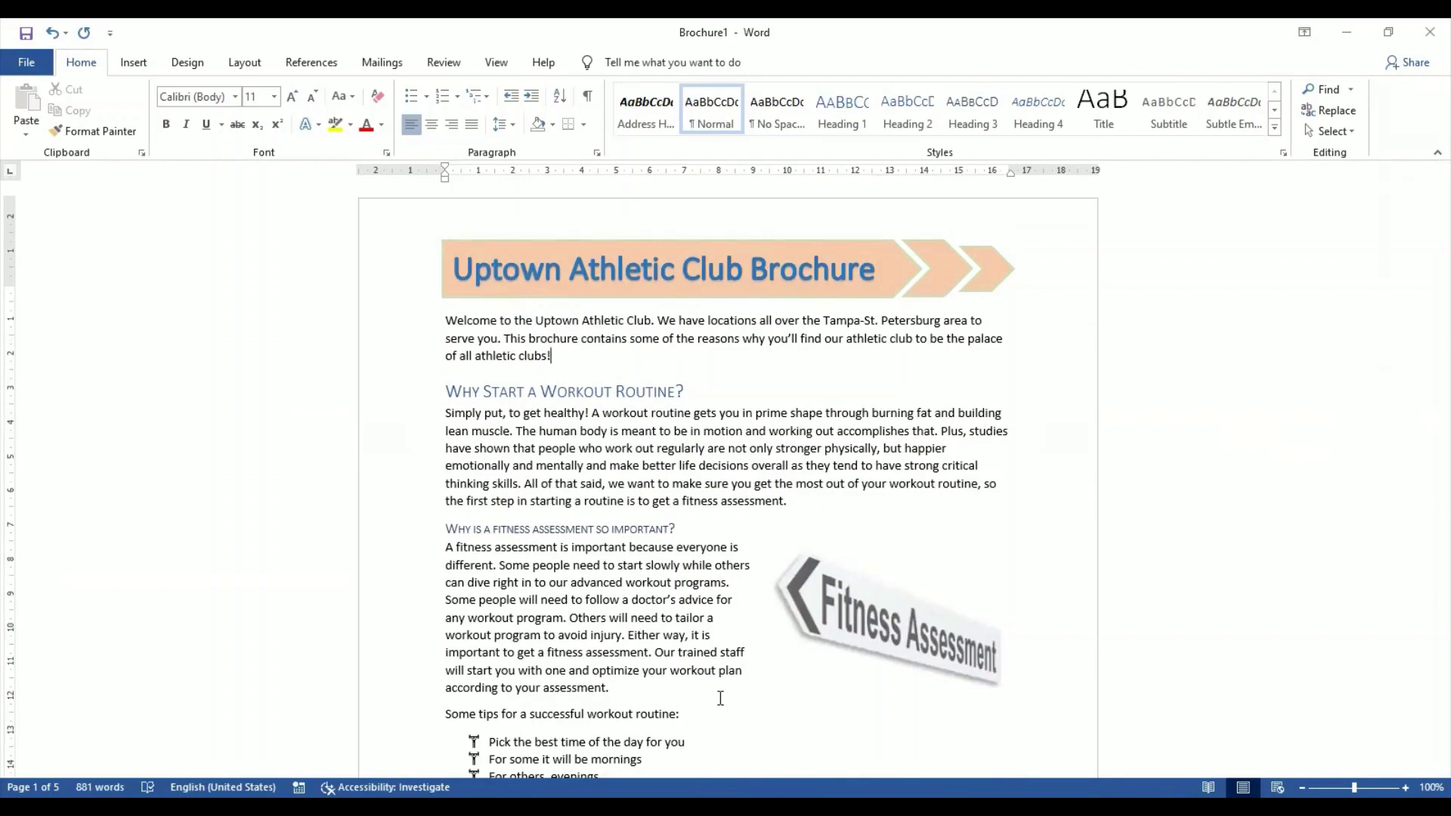
Check the next task in the assignments PDF, return to Word, and search the brochure for swimming with the Navigation pane.
key(alt+Tab)
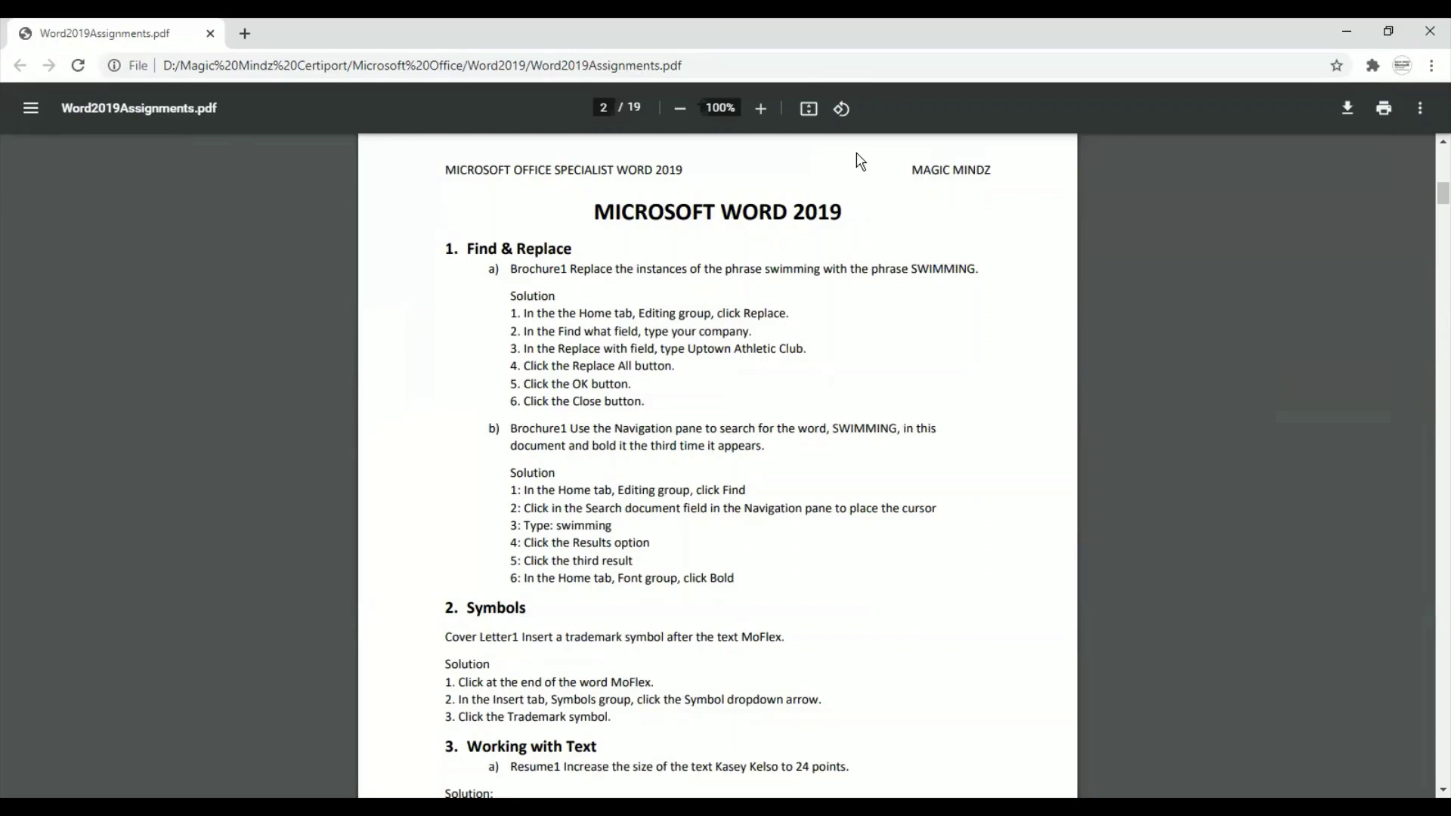
key(alt+Tab)
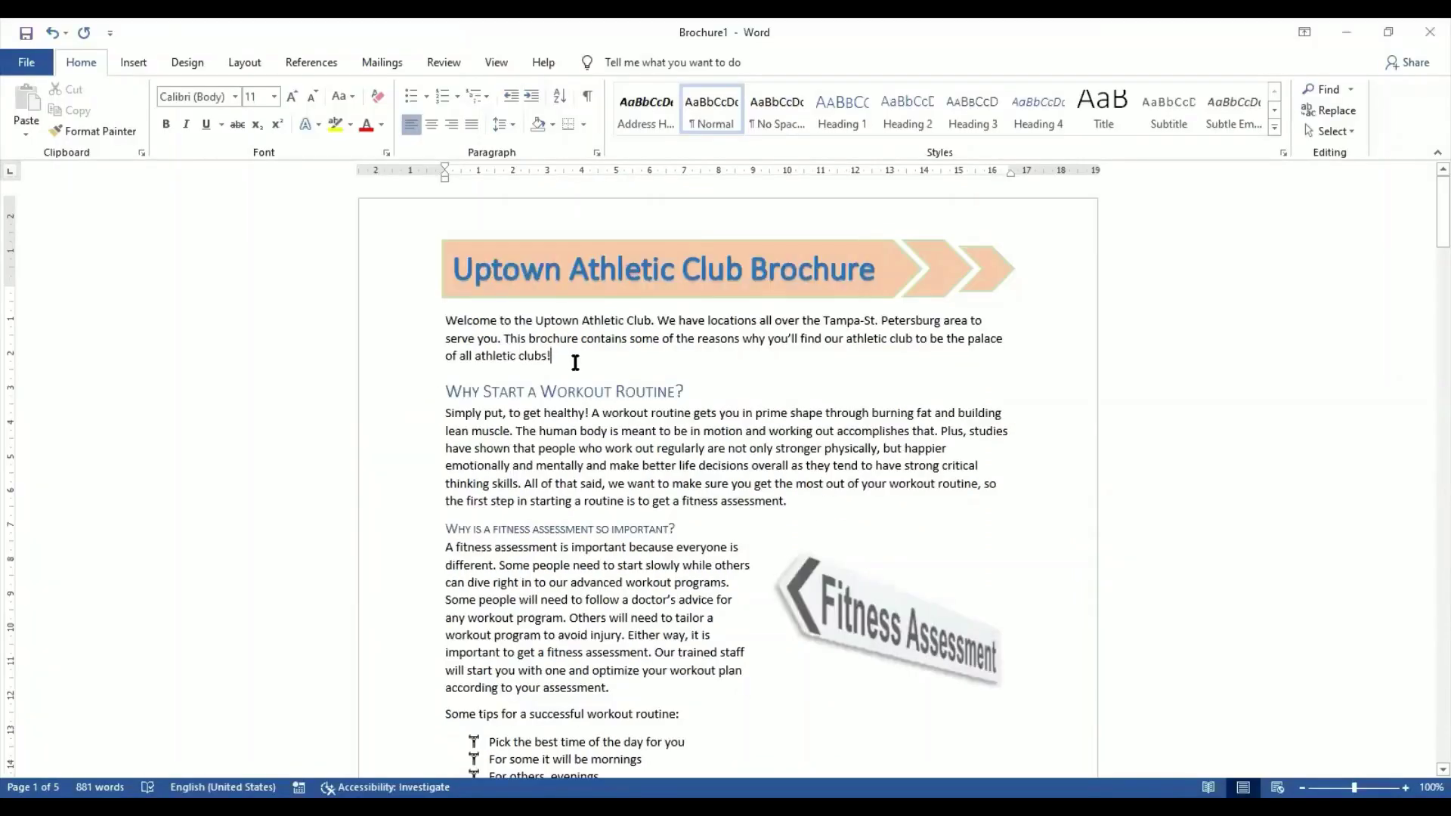
click(1313, 89)
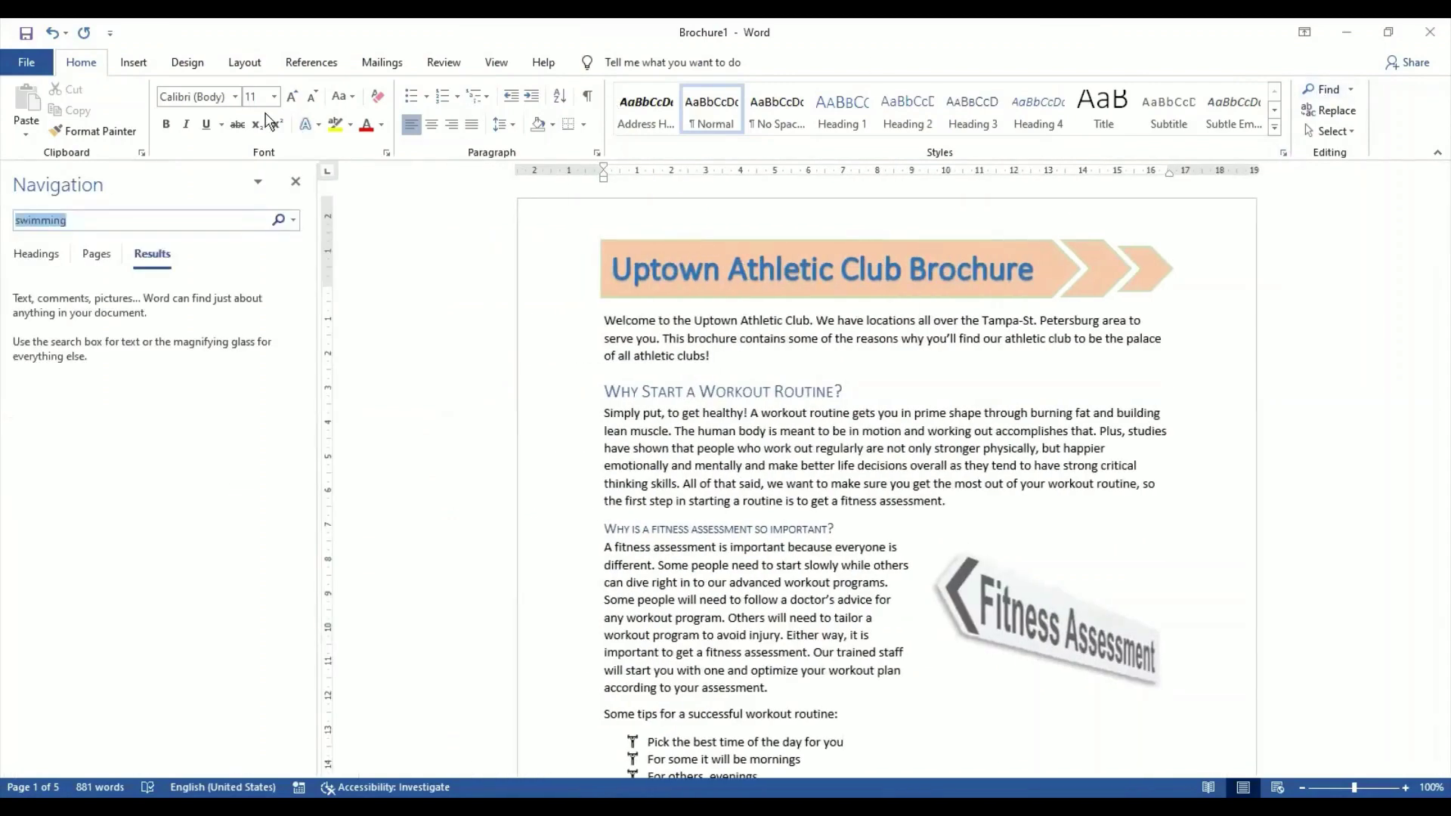
text(SWIM)
key(BackSpace)
key(BackSpace)
key(BackSpace)
key(BackSpace)
text(swimming)
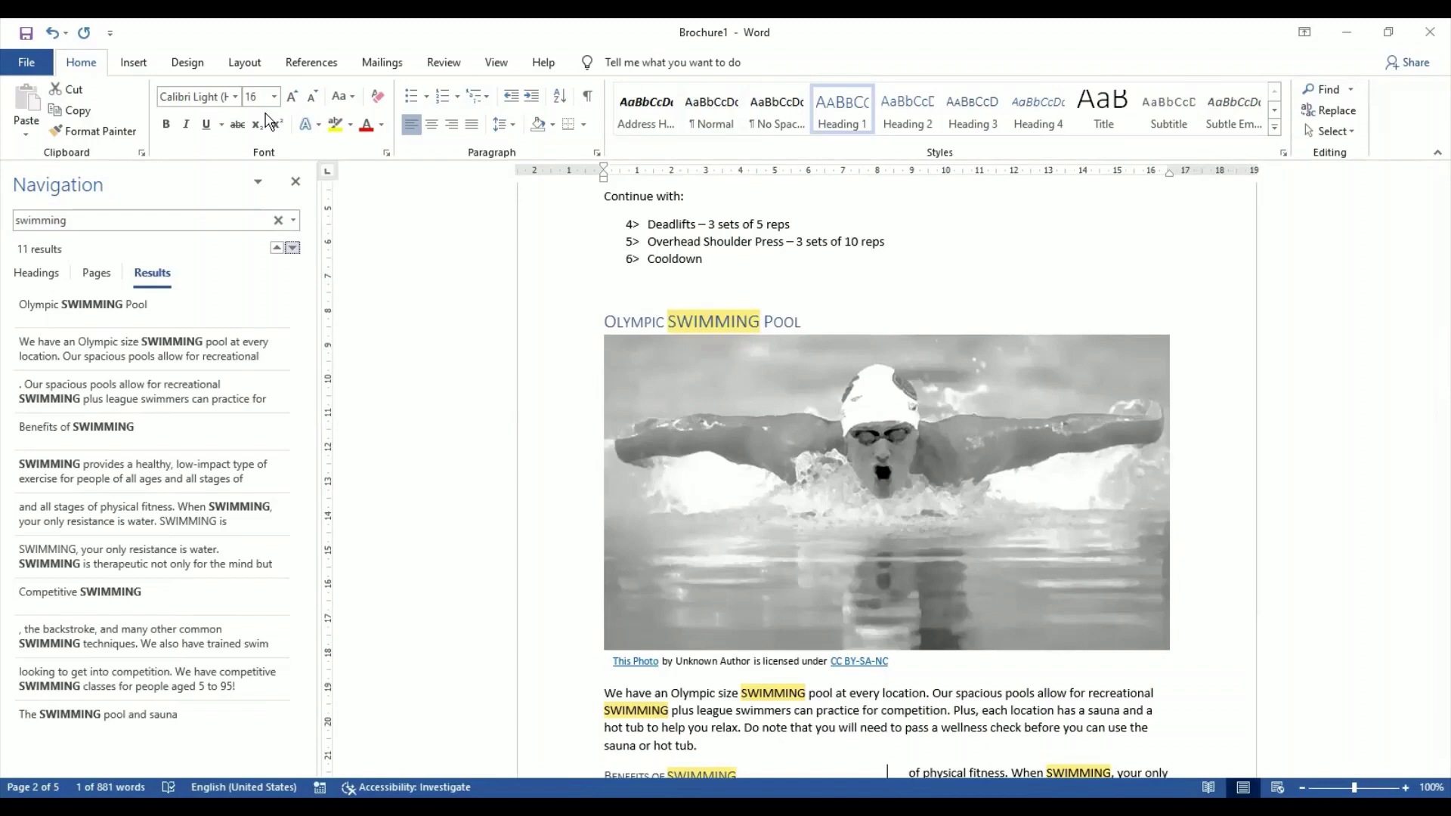
Clear the Navigation search and search the brochure for swimming again.
click(109, 221)
key(BackSpace)
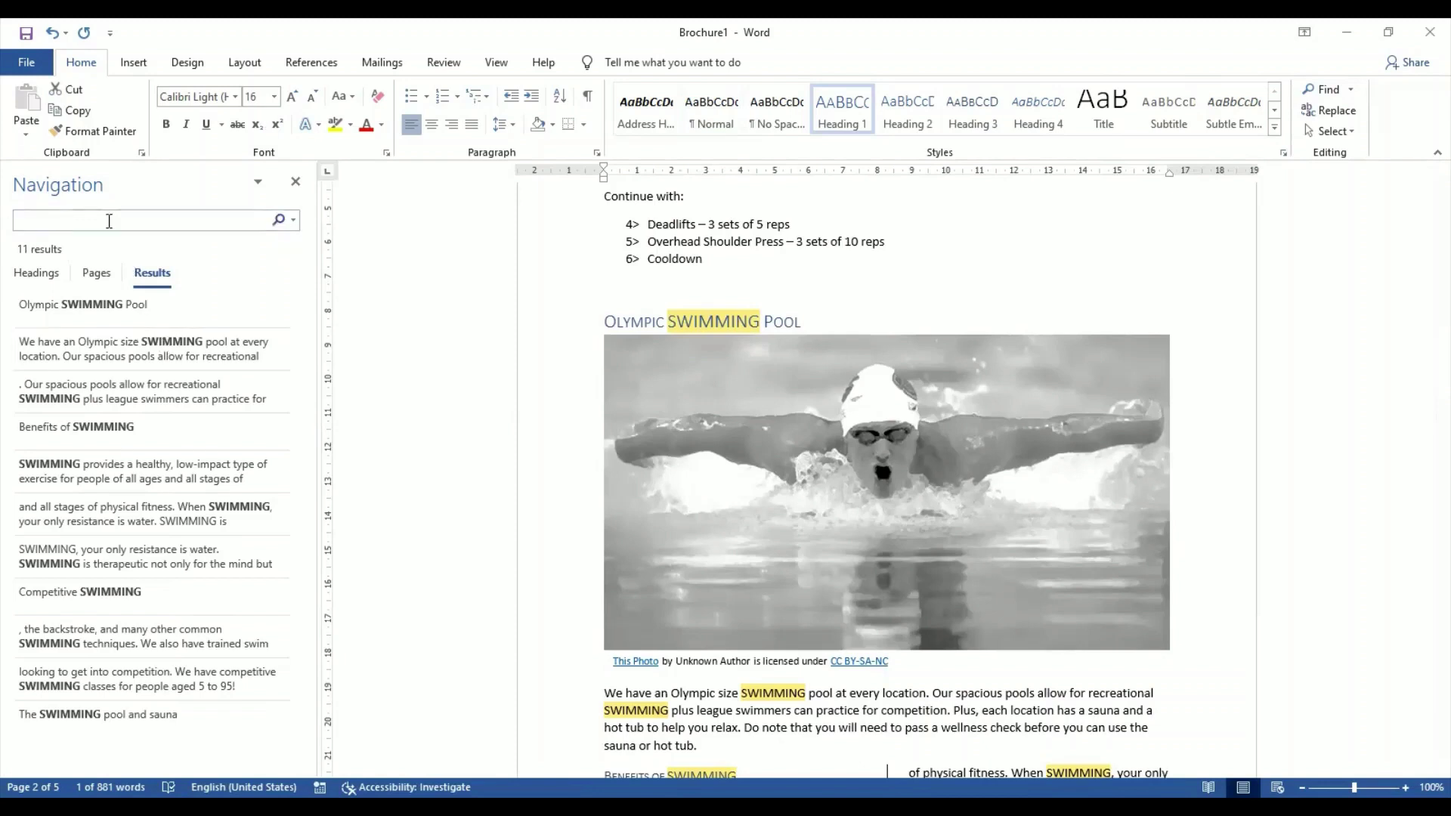
text(SWIMMING)
click(109, 220)
text(swimming)
Bold the third occurrence of SWIMMING from the search results, close the Navigation pane, and deselect the word.
click(68, 400)
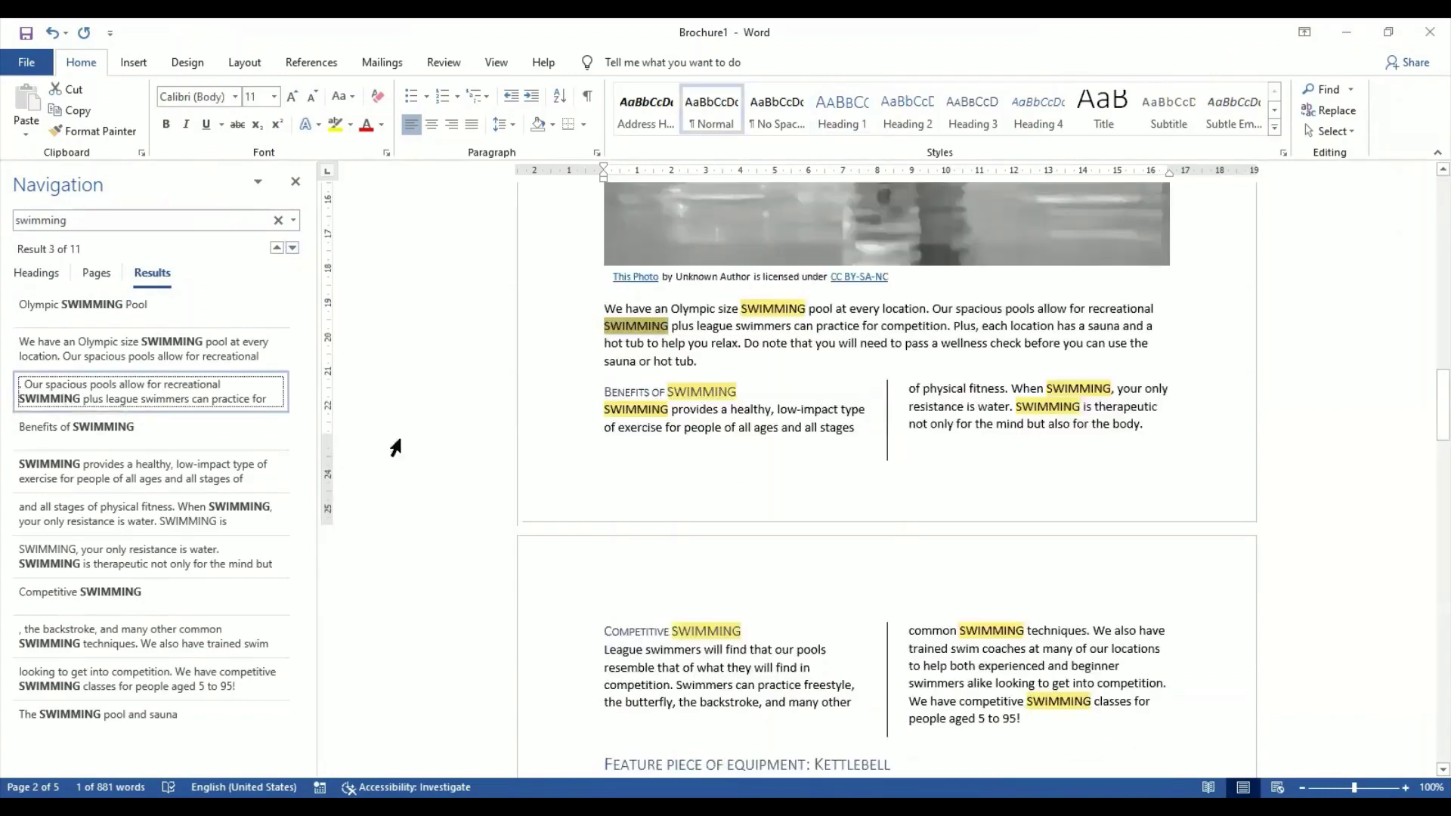
click(168, 130)
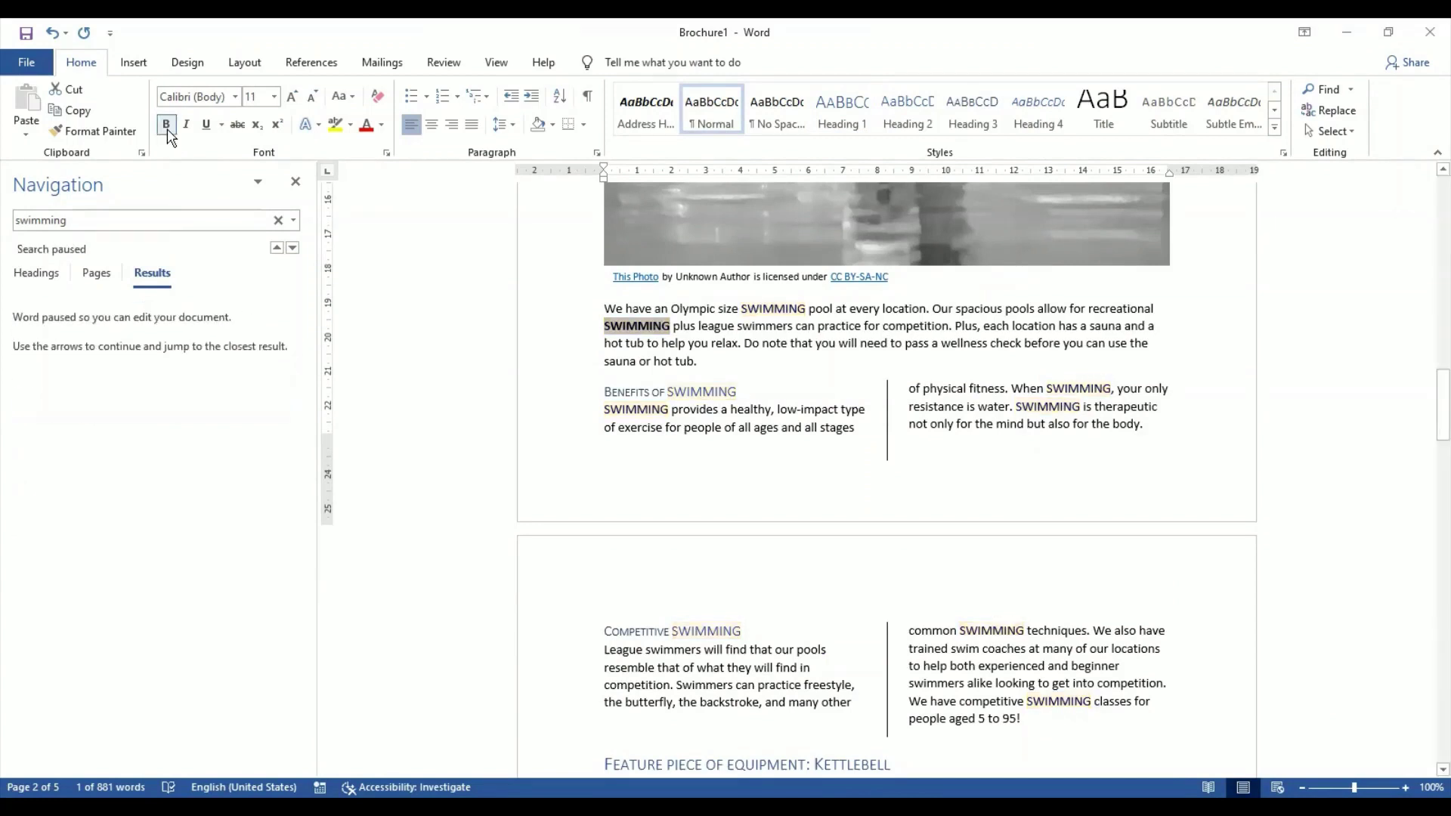
click(295, 184)
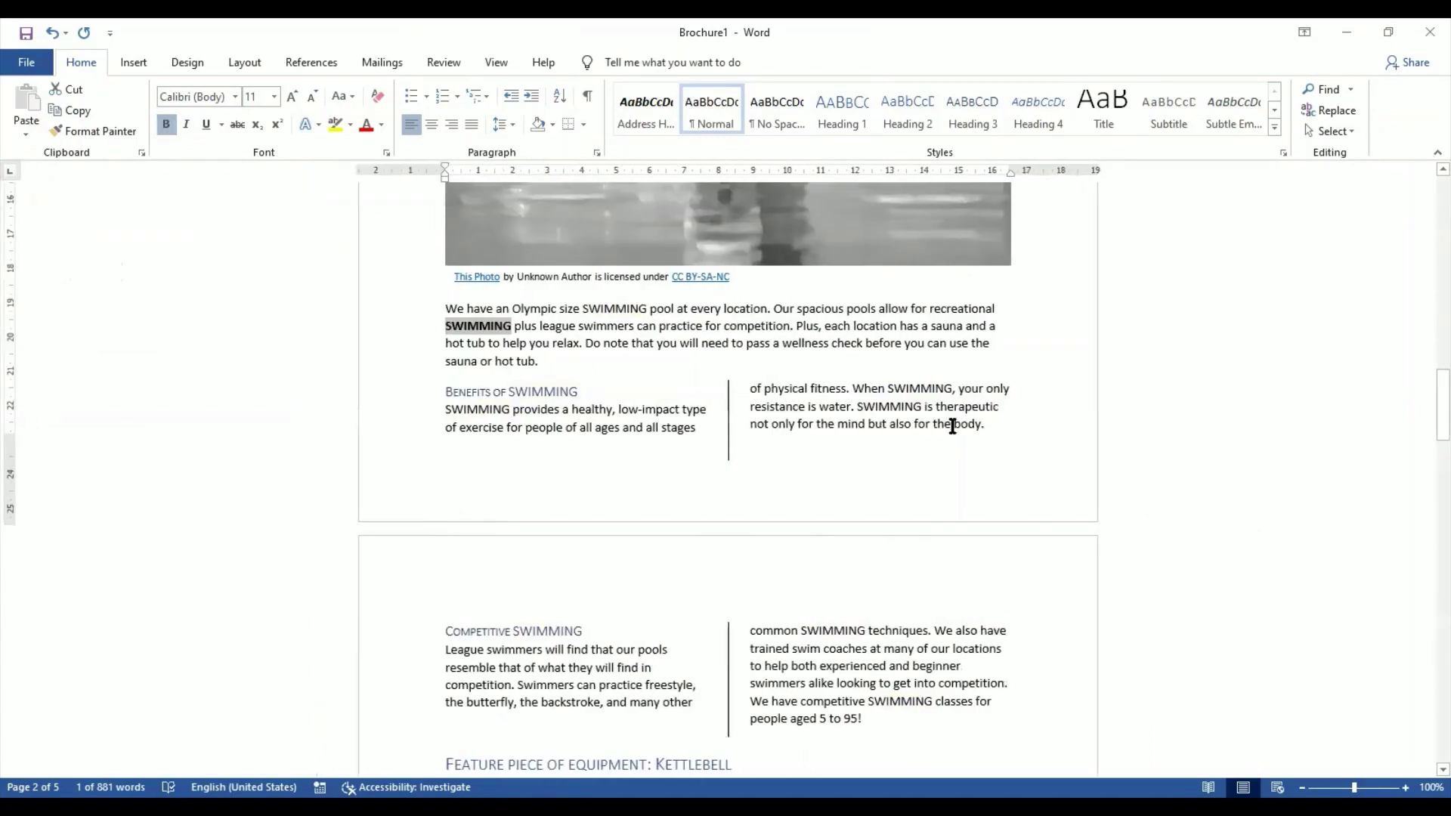
click(973, 338)
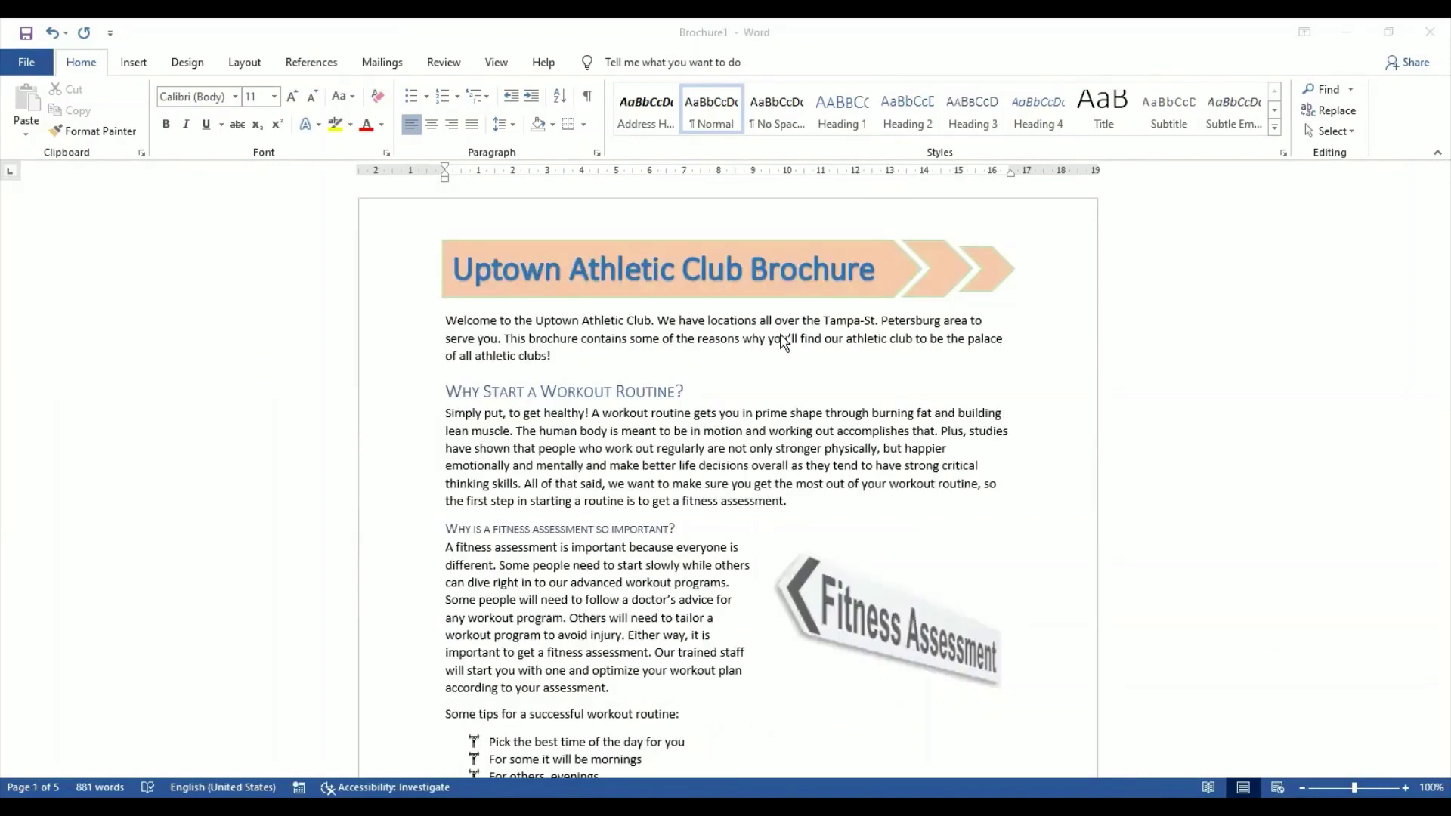
Open Find and Replace from the brochure's first page with its additional search options shown, moving the dialog away from the text.
click(679, 362)
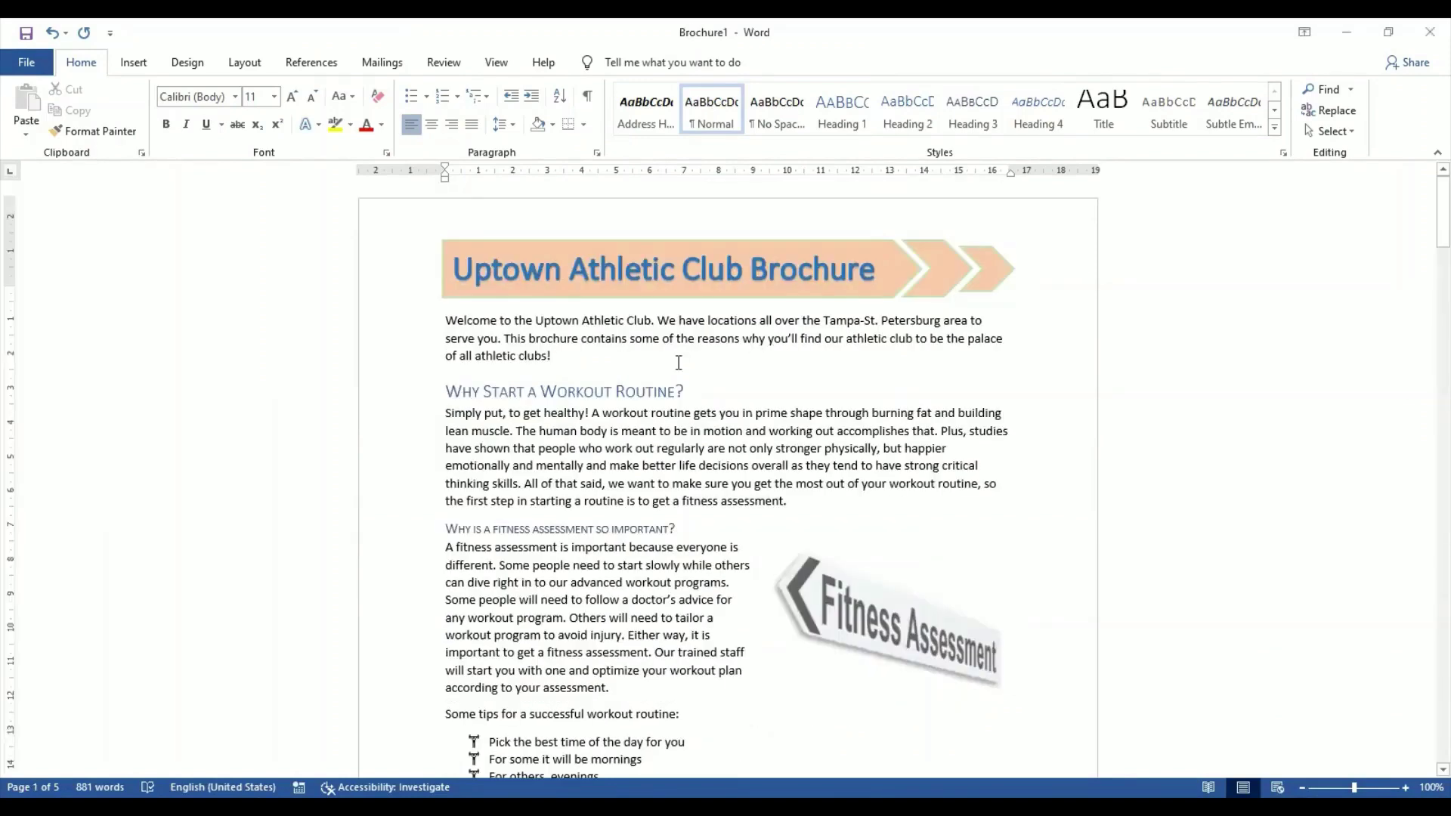
click(1333, 112)
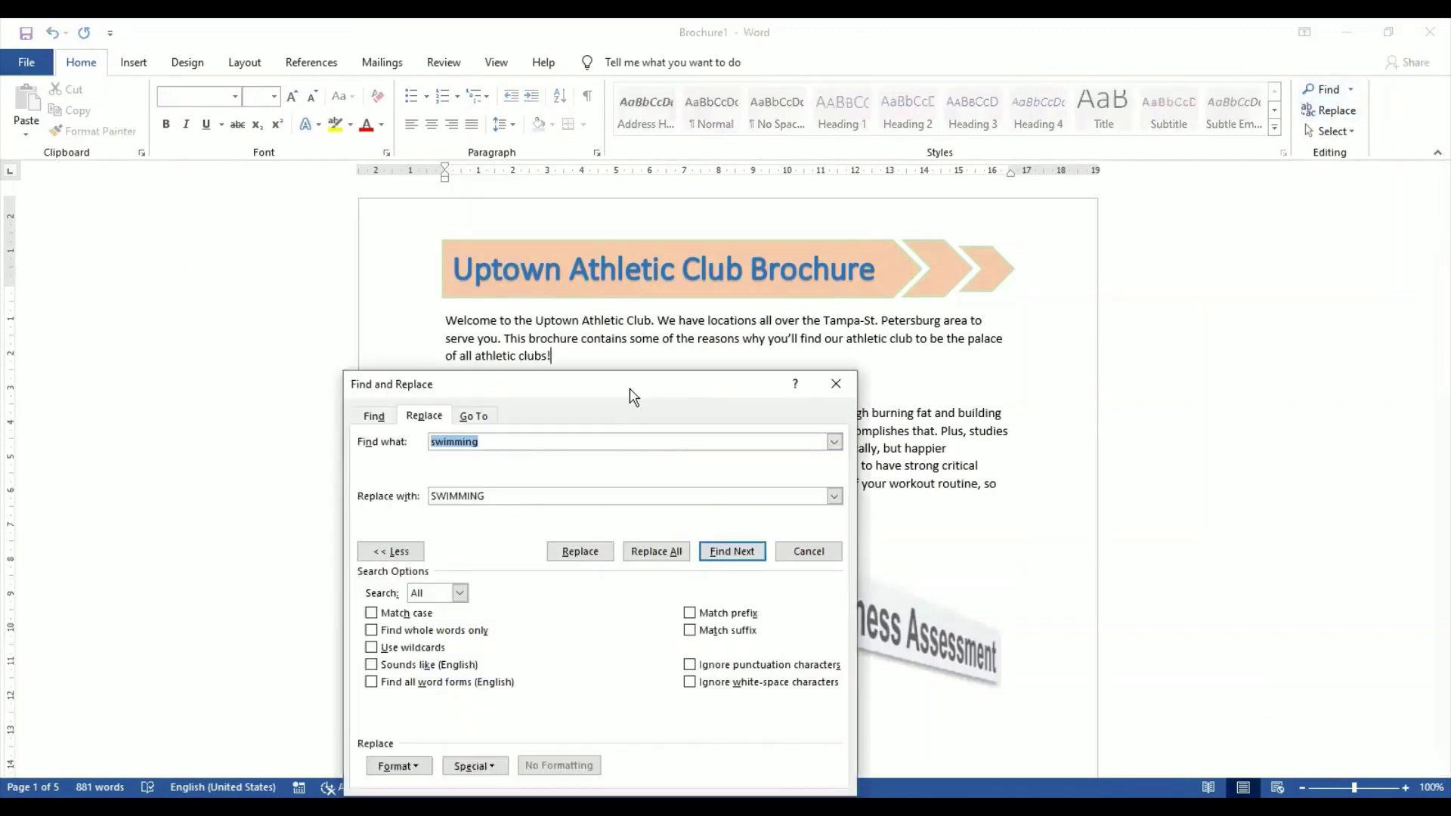
drag(634, 397, 1058, 102)
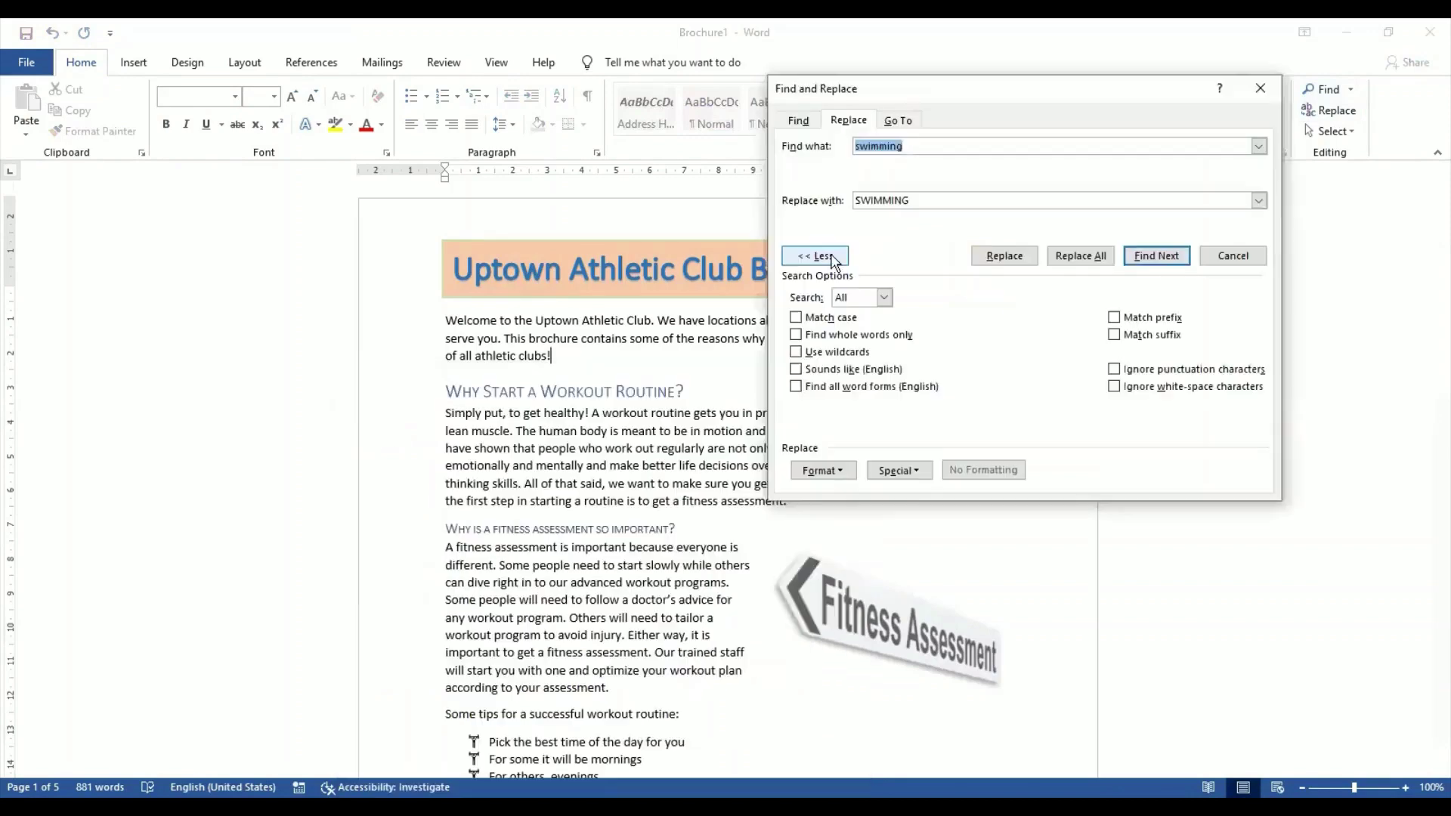
click(831, 258)
click(814, 256)
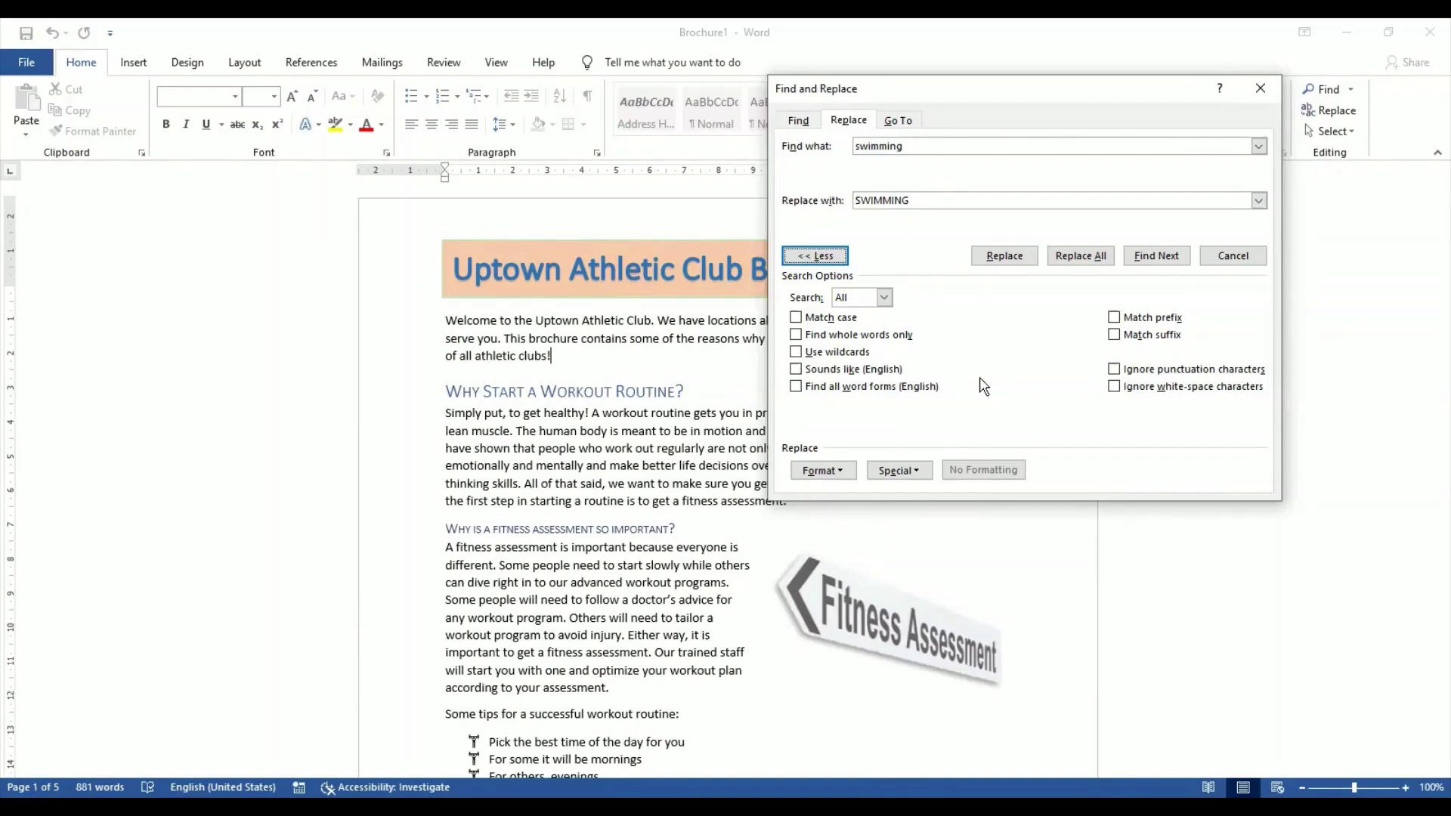
Try to set the font format for the search word swimming to Light Blue, Bold and double underline.
click(841, 477)
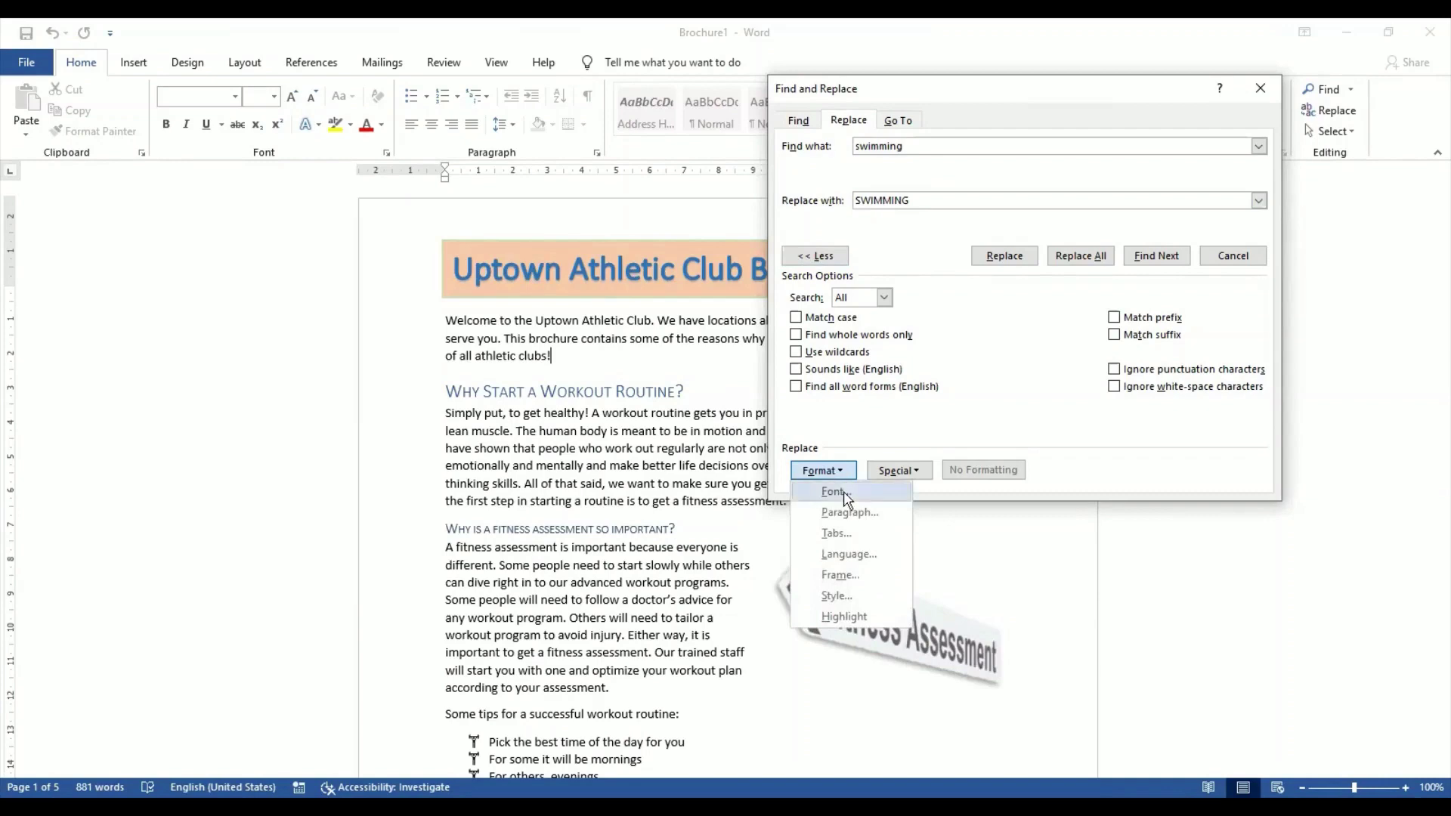
click(844, 494)
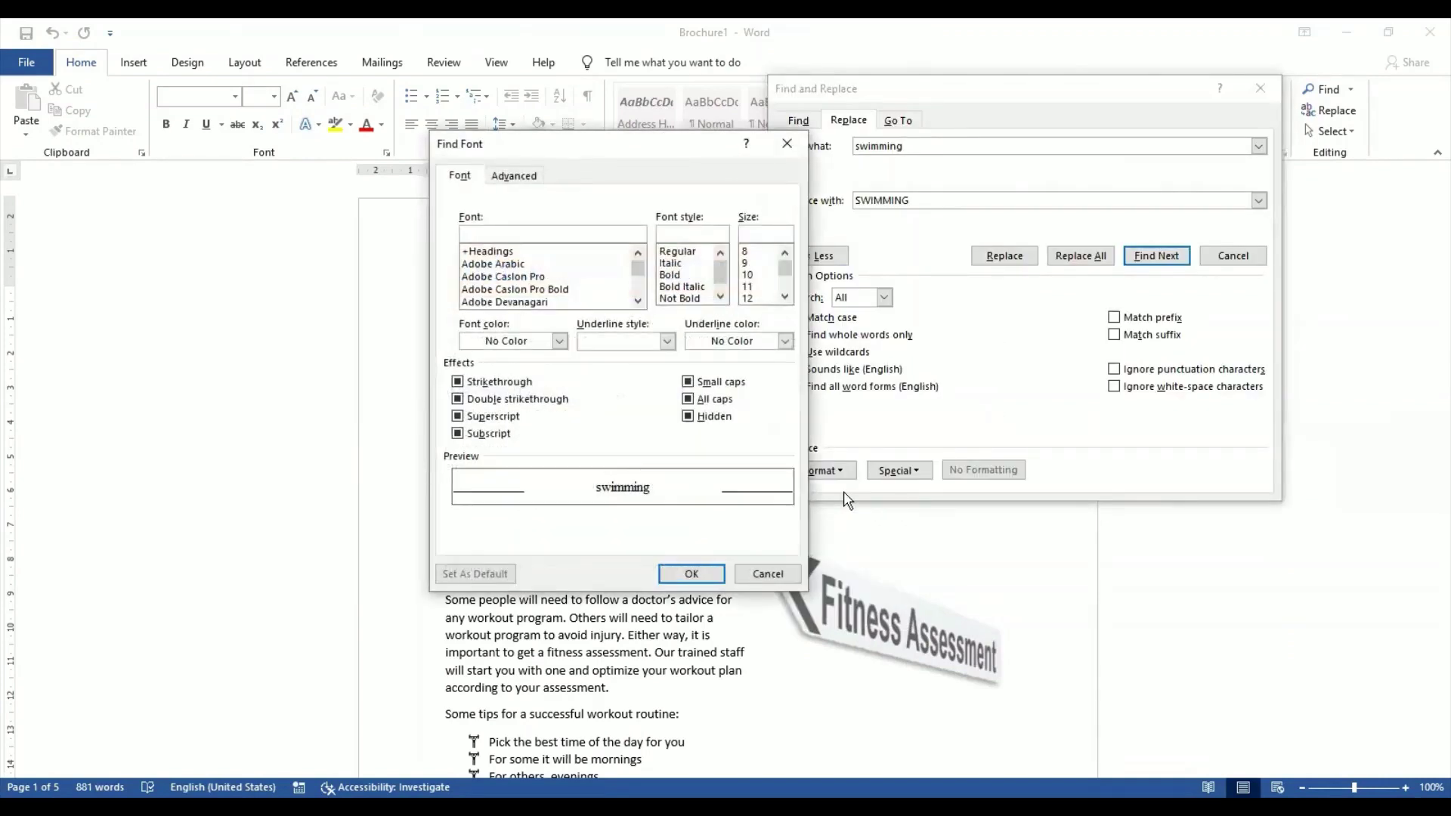
click(559, 340)
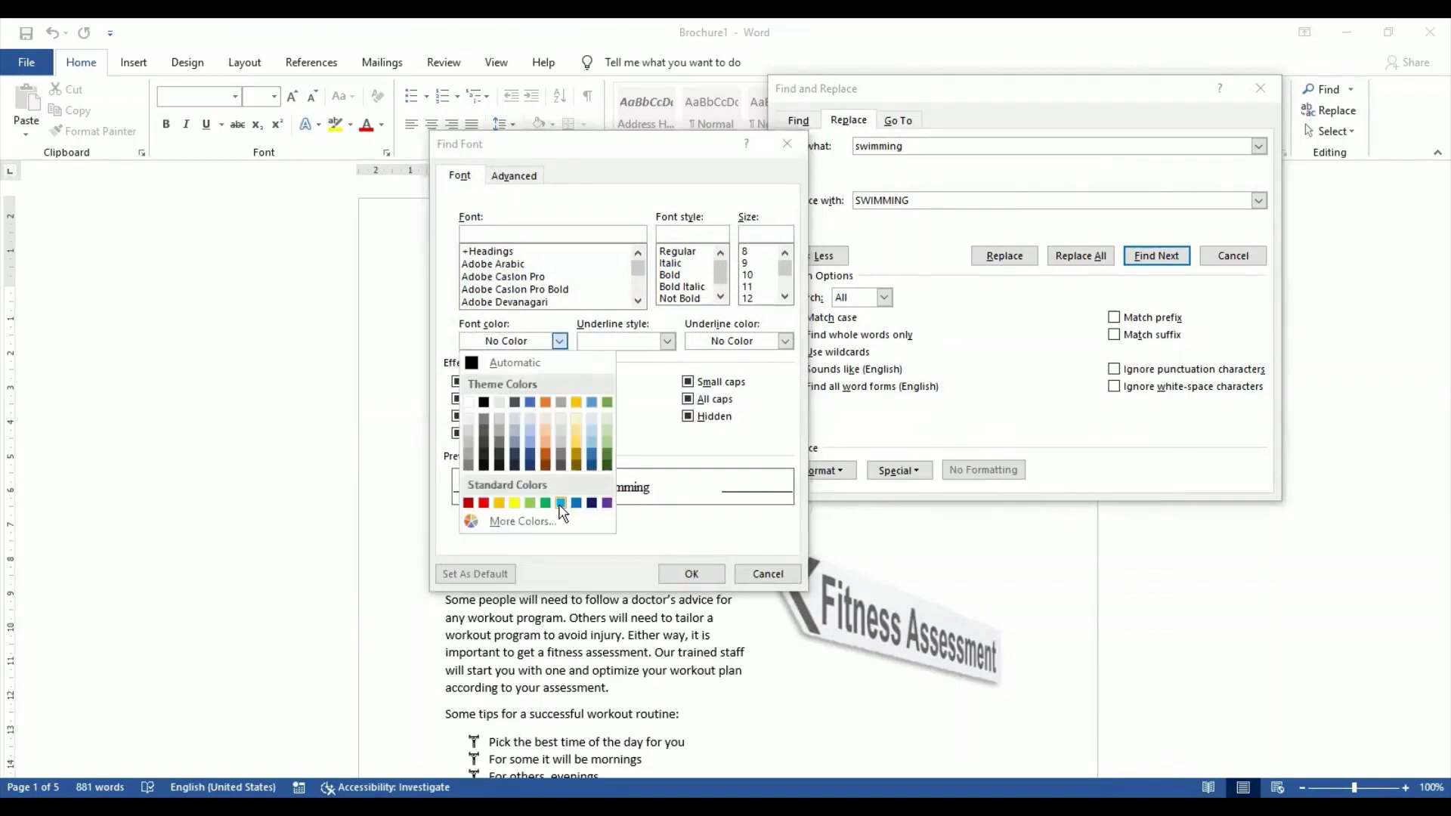
click(561, 504)
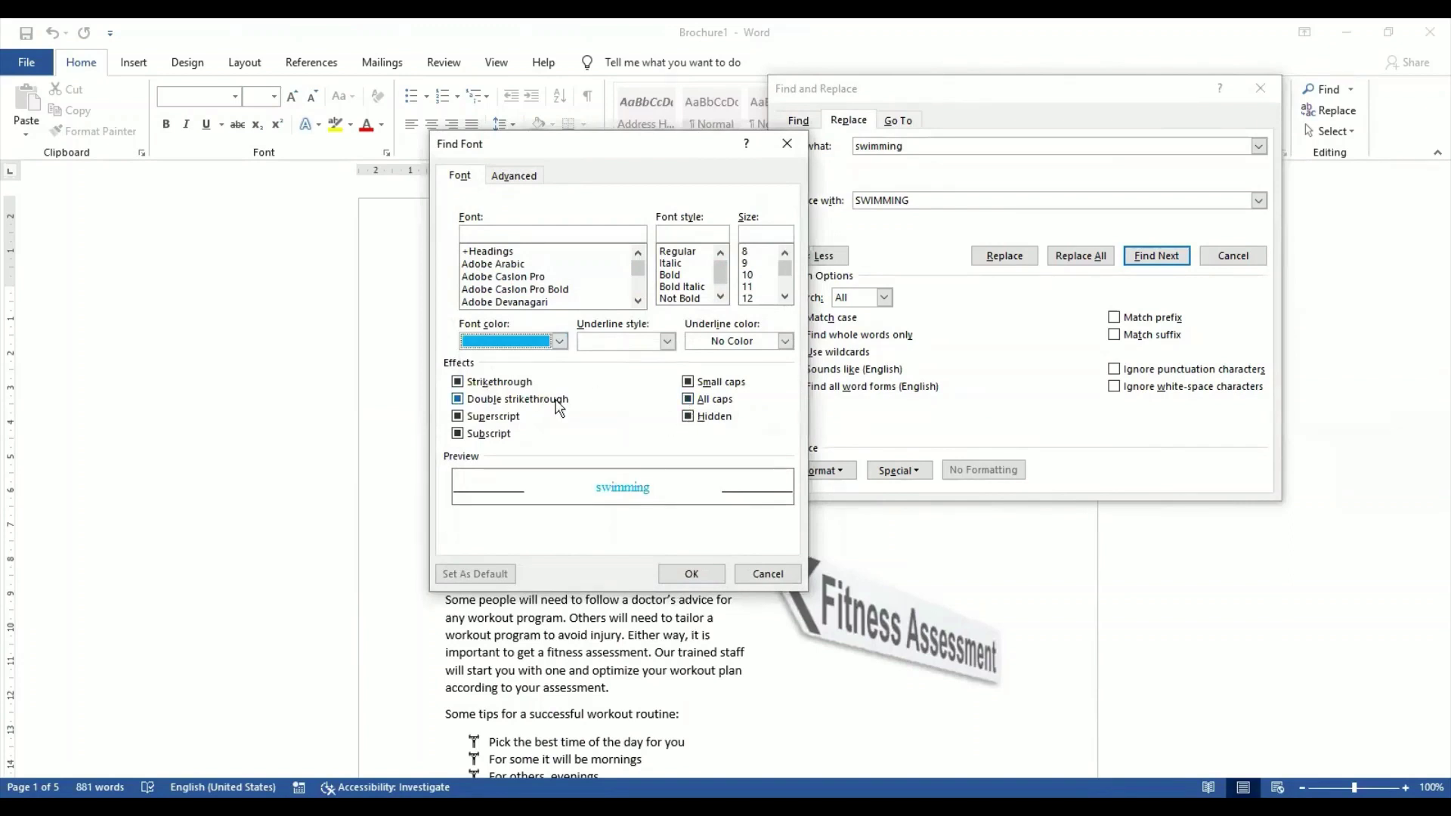
click(684, 275)
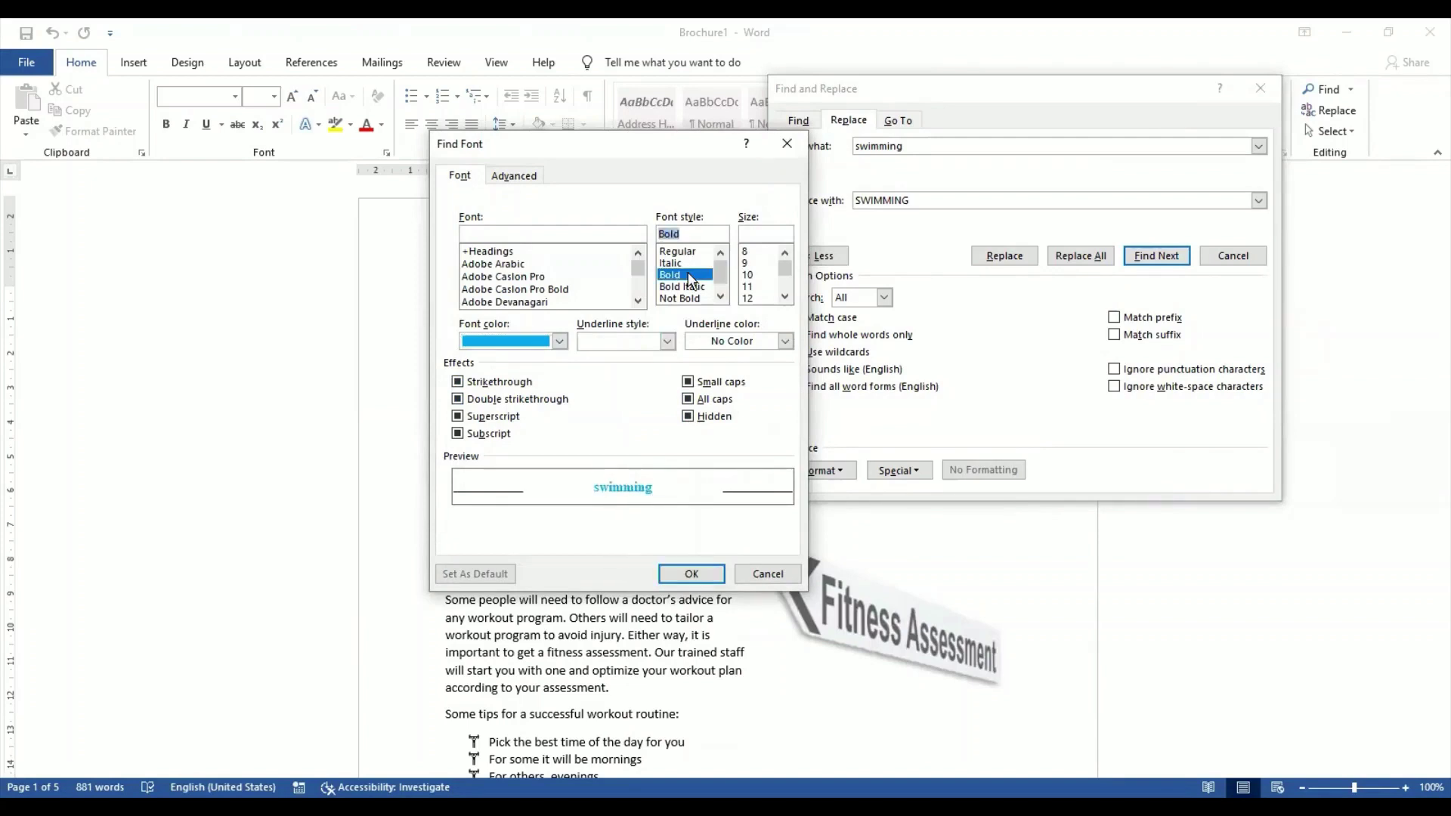
click(667, 342)
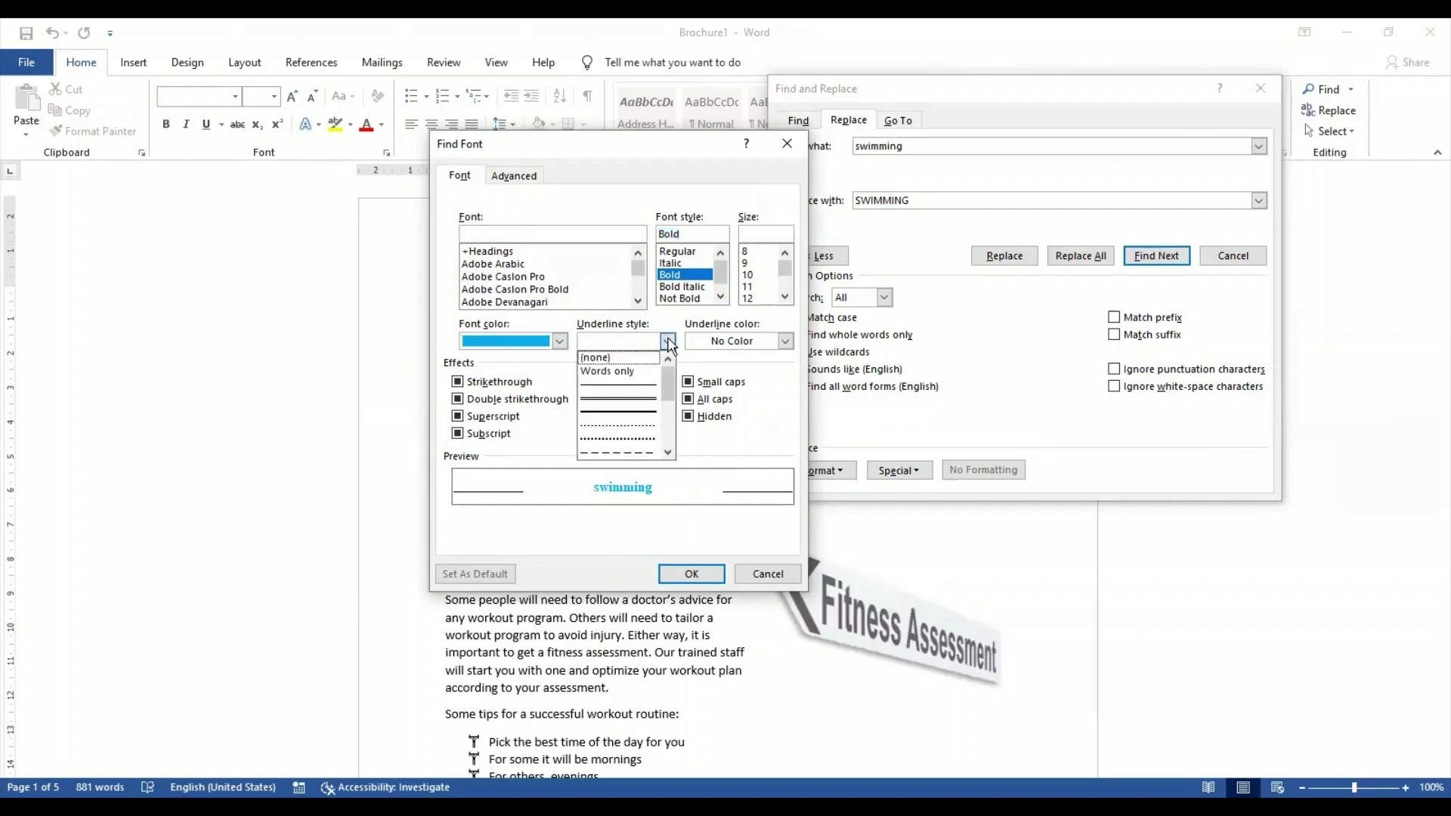
click(649, 398)
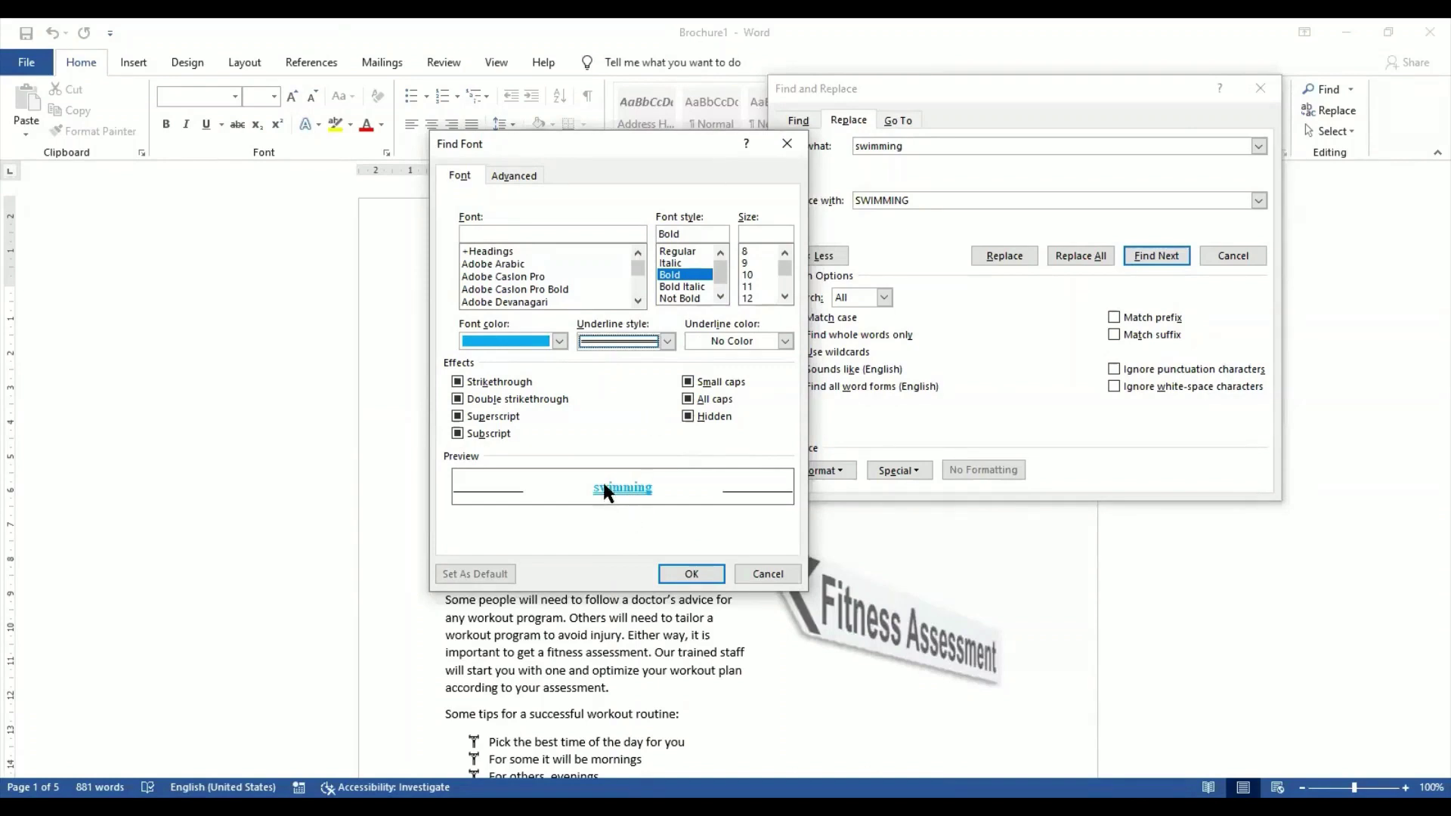
click(685, 571)
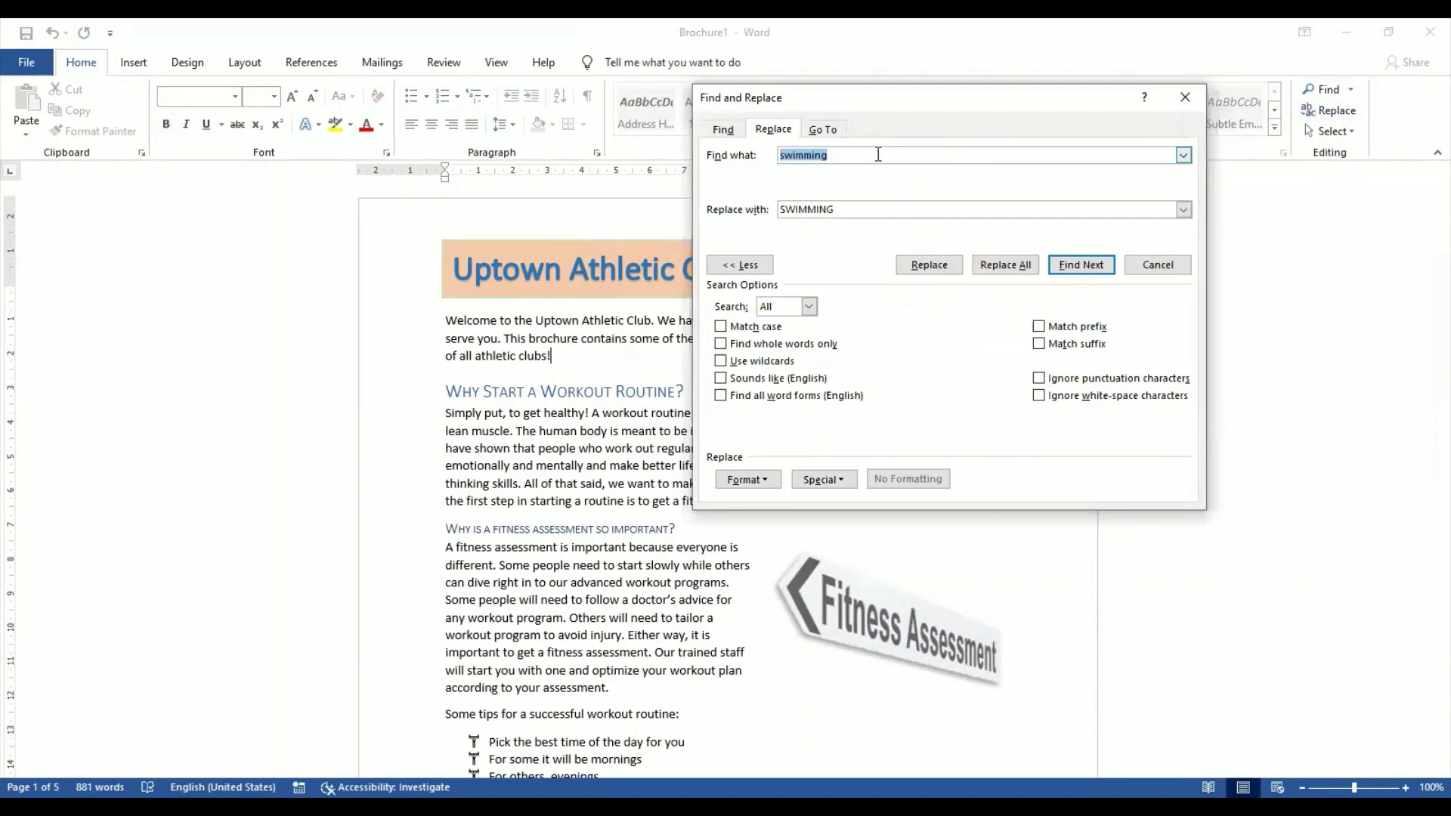
Set the font format for the replacement word SWIMMING to Light Blue, Bold and double underline.
click(869, 209)
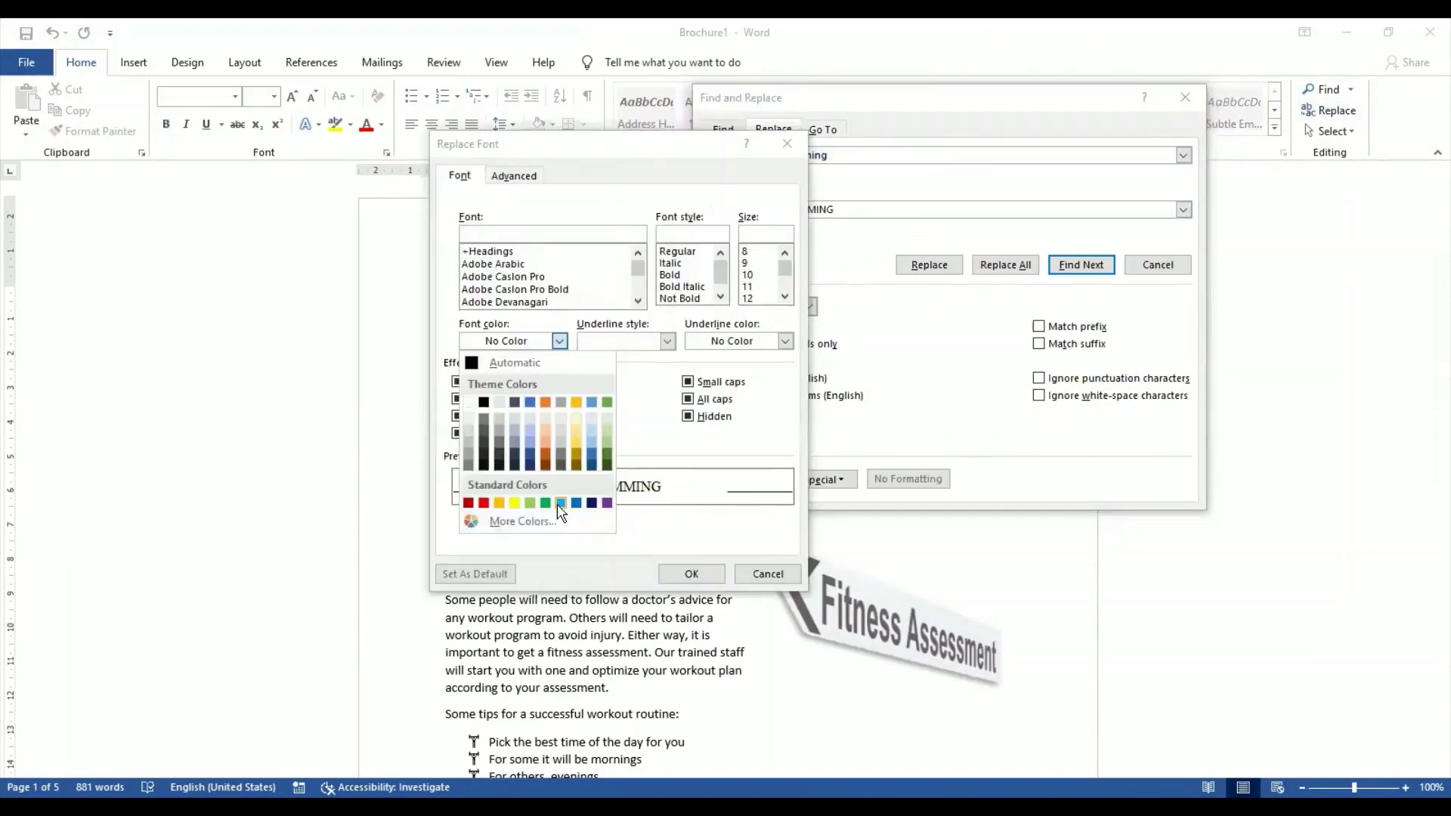
click(562, 502)
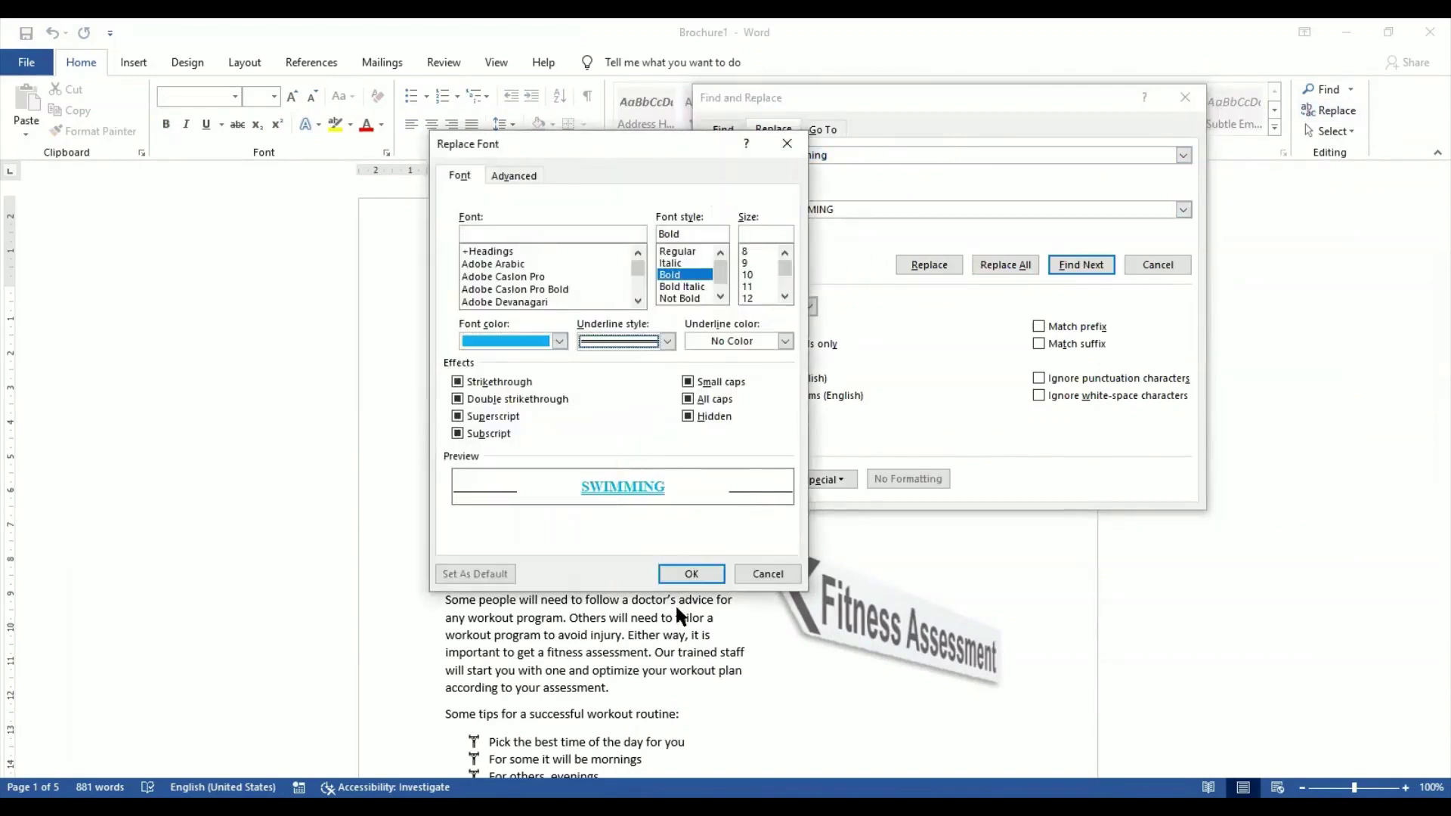
click(691, 574)
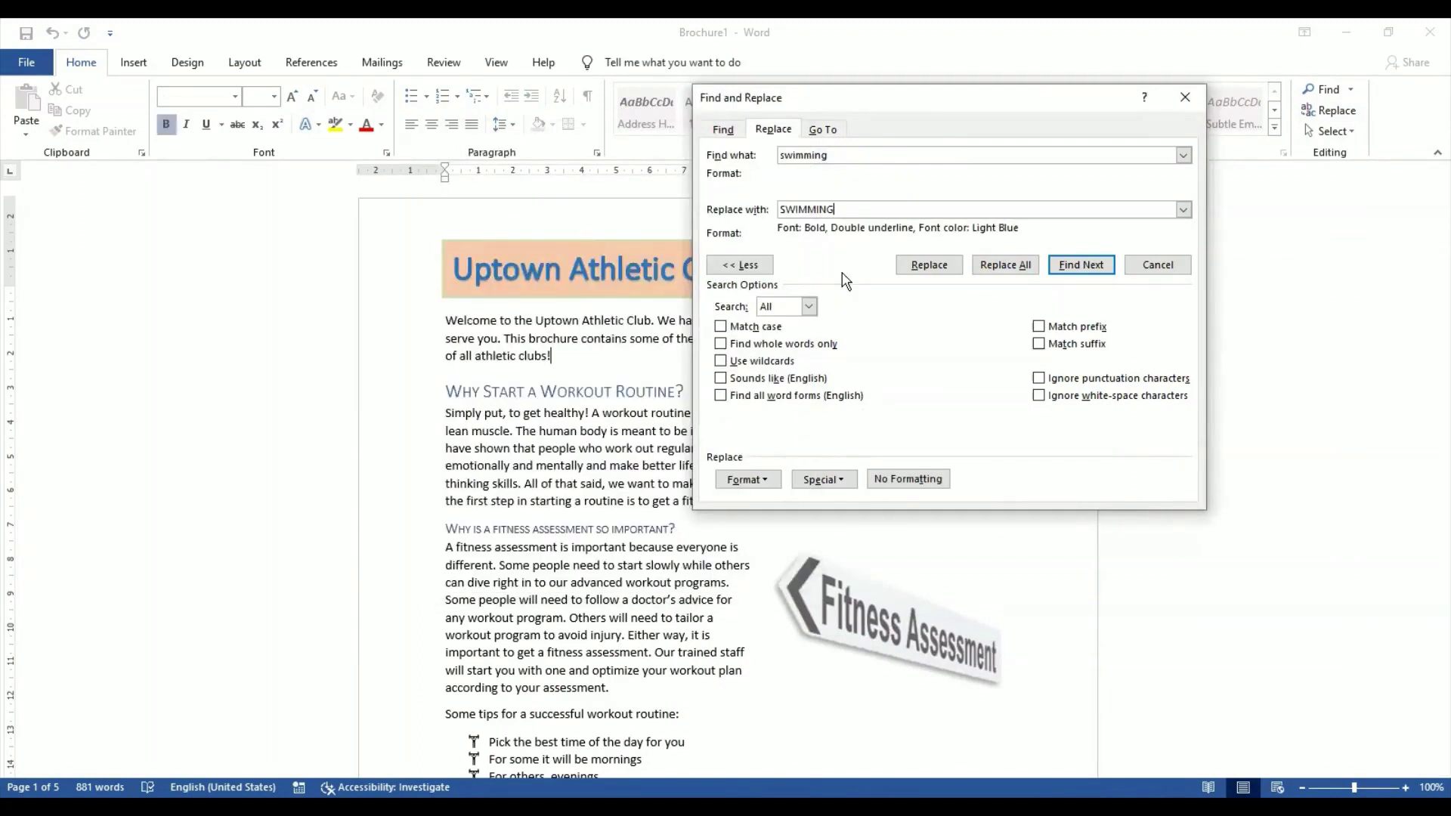
Change the word to find from swimming to SWIMMING in Find and Replace.
click(841, 156)
key(BackSpace)
key(BackSpace)
key(BackSpace)
key(BackSpace)
key(BackSpace)
key(BackSpace)
key(BackSpace)
key(BackSpace)
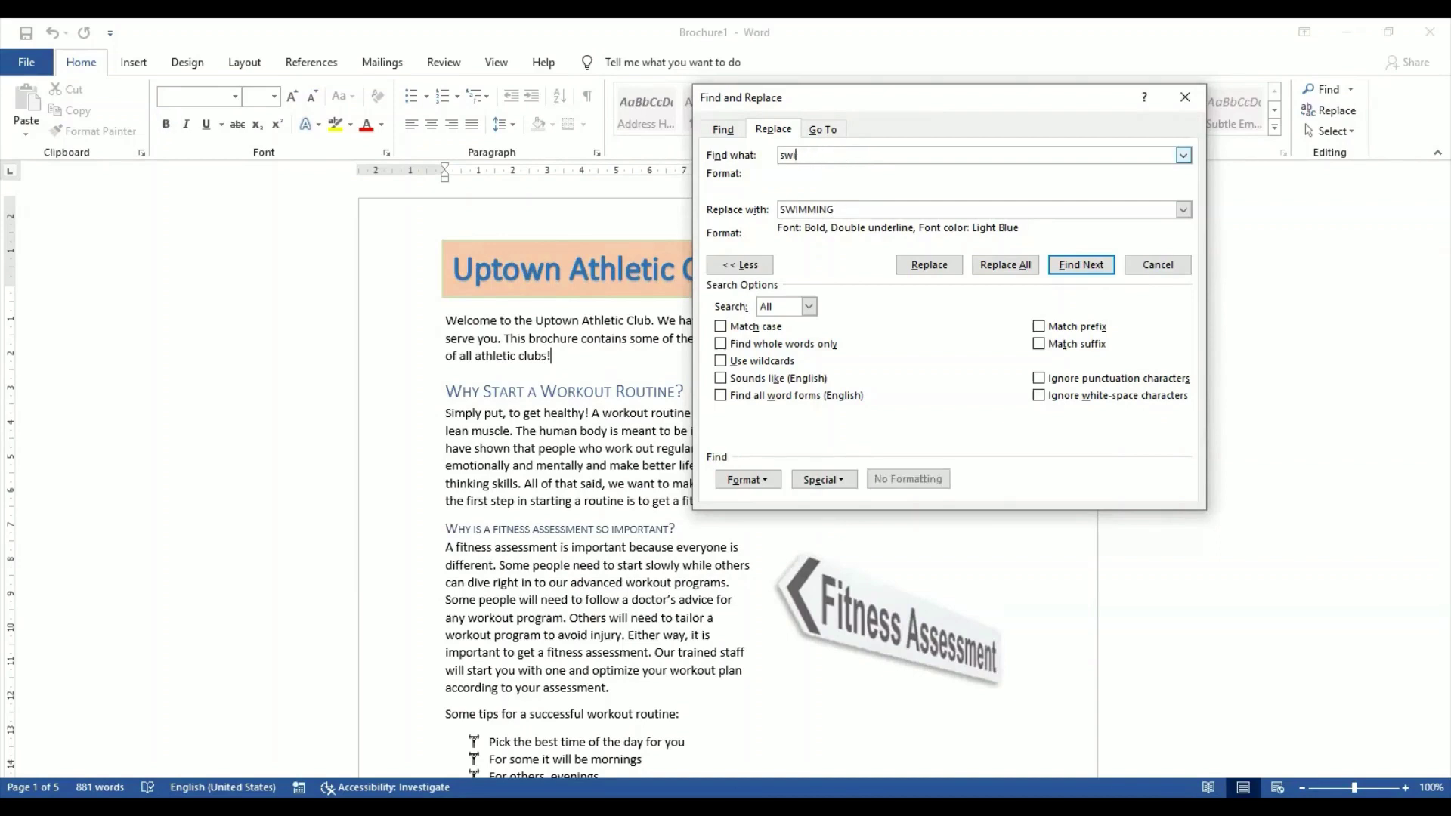
text(SWIMMING)
click(837, 209)
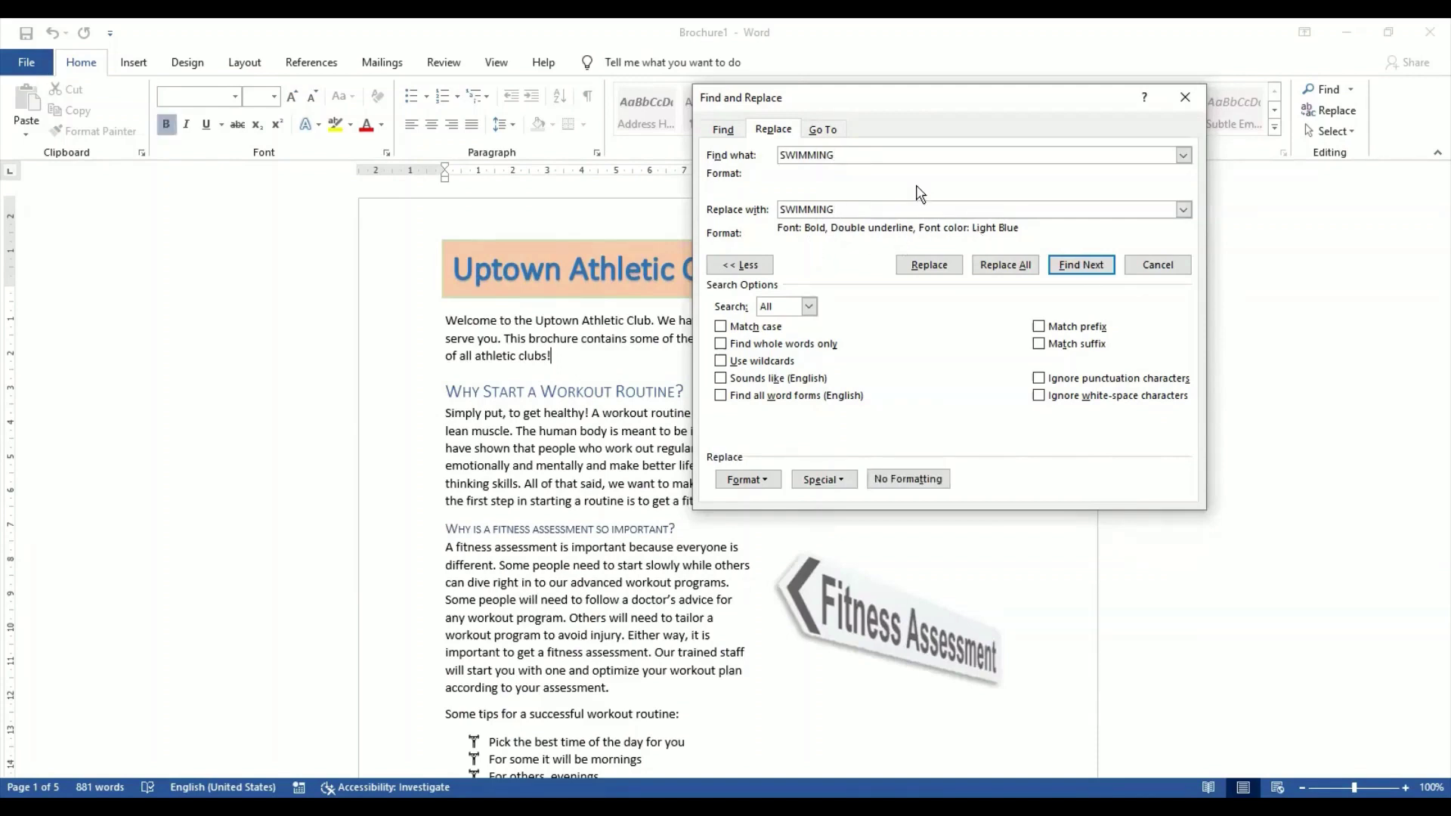
Replace all instances of SWIMMING with the formatted SWIMMING, and close Find and Replace.
click(853, 153)
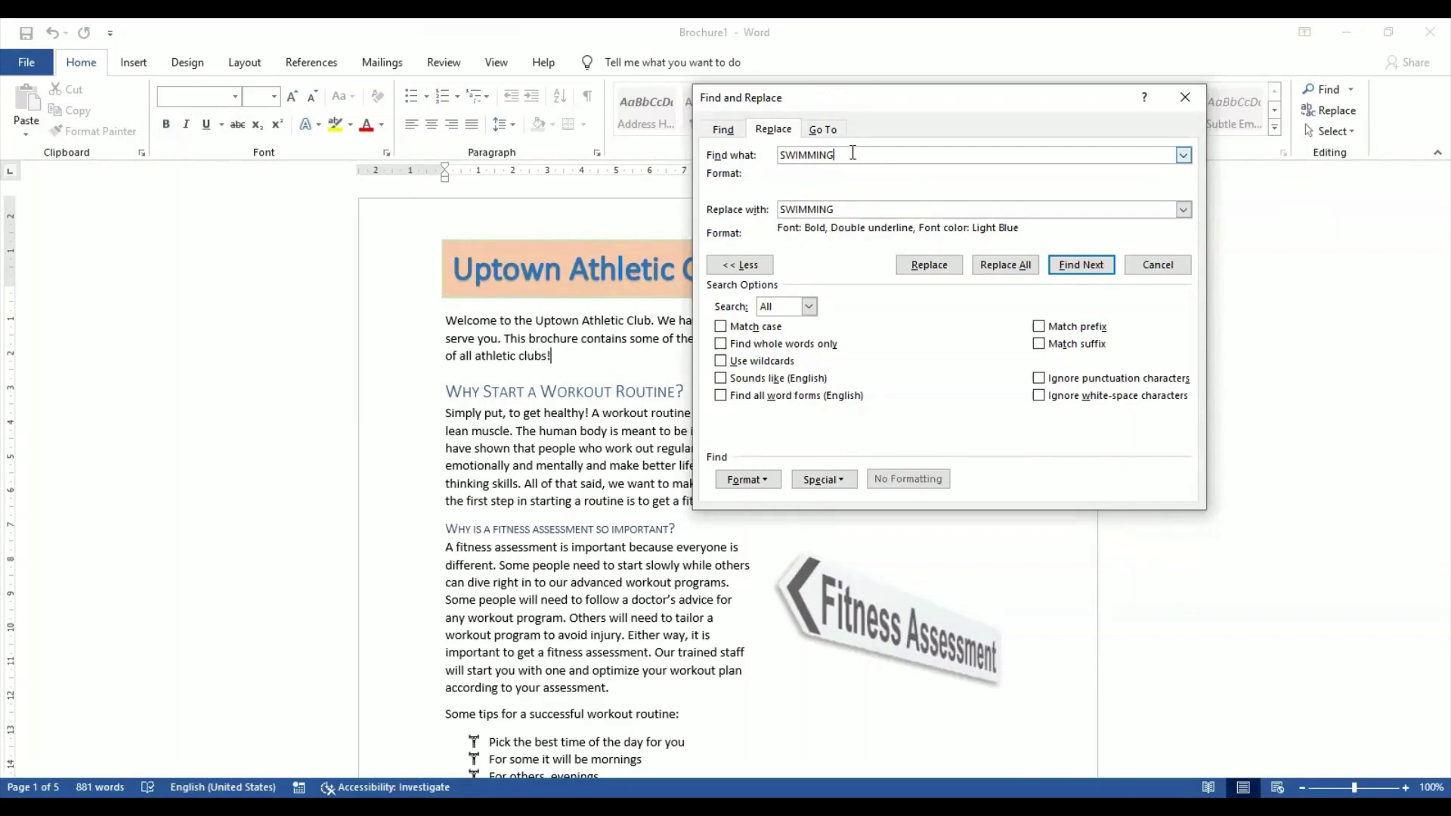
click(854, 205)
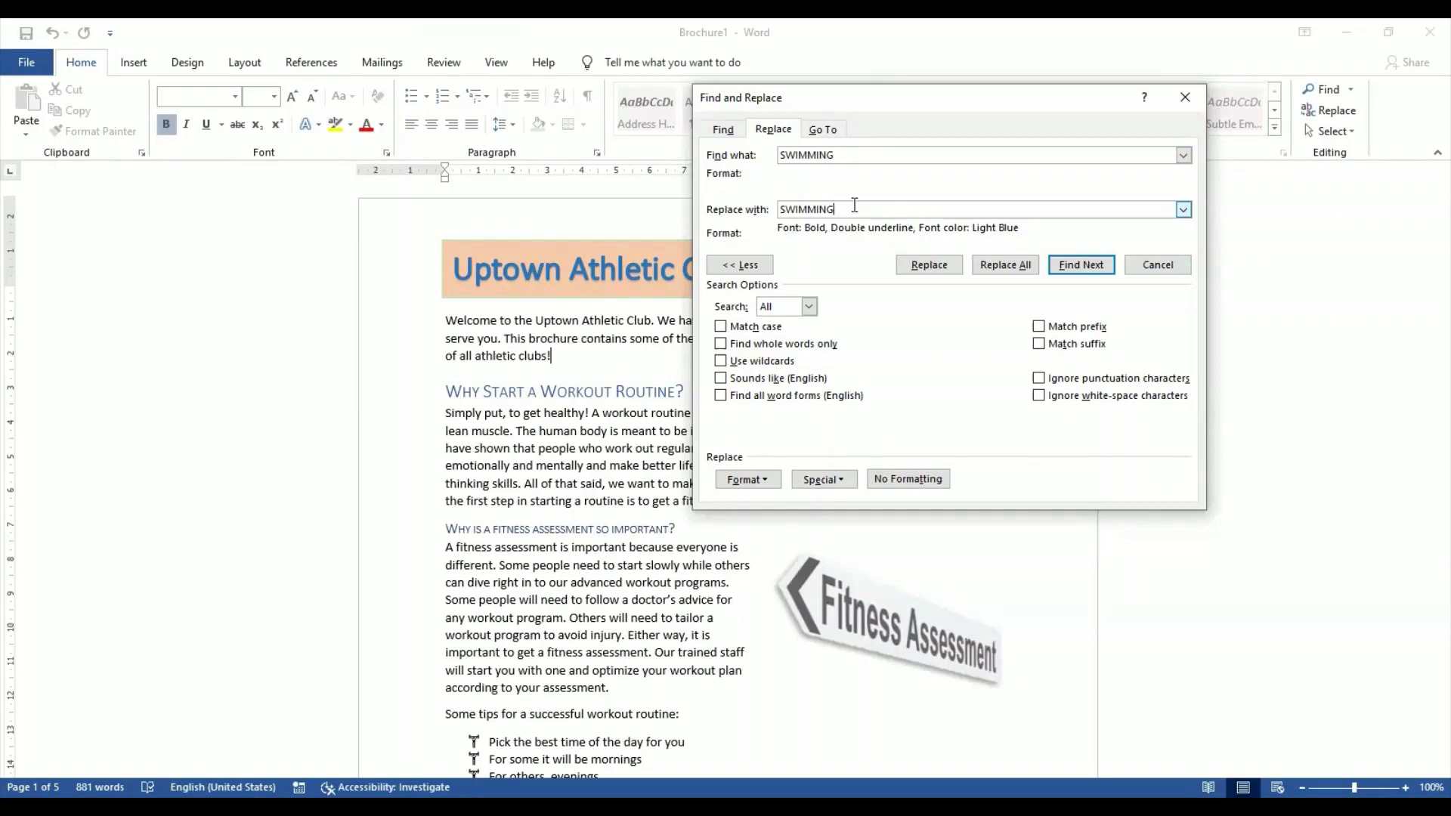
click(852, 155)
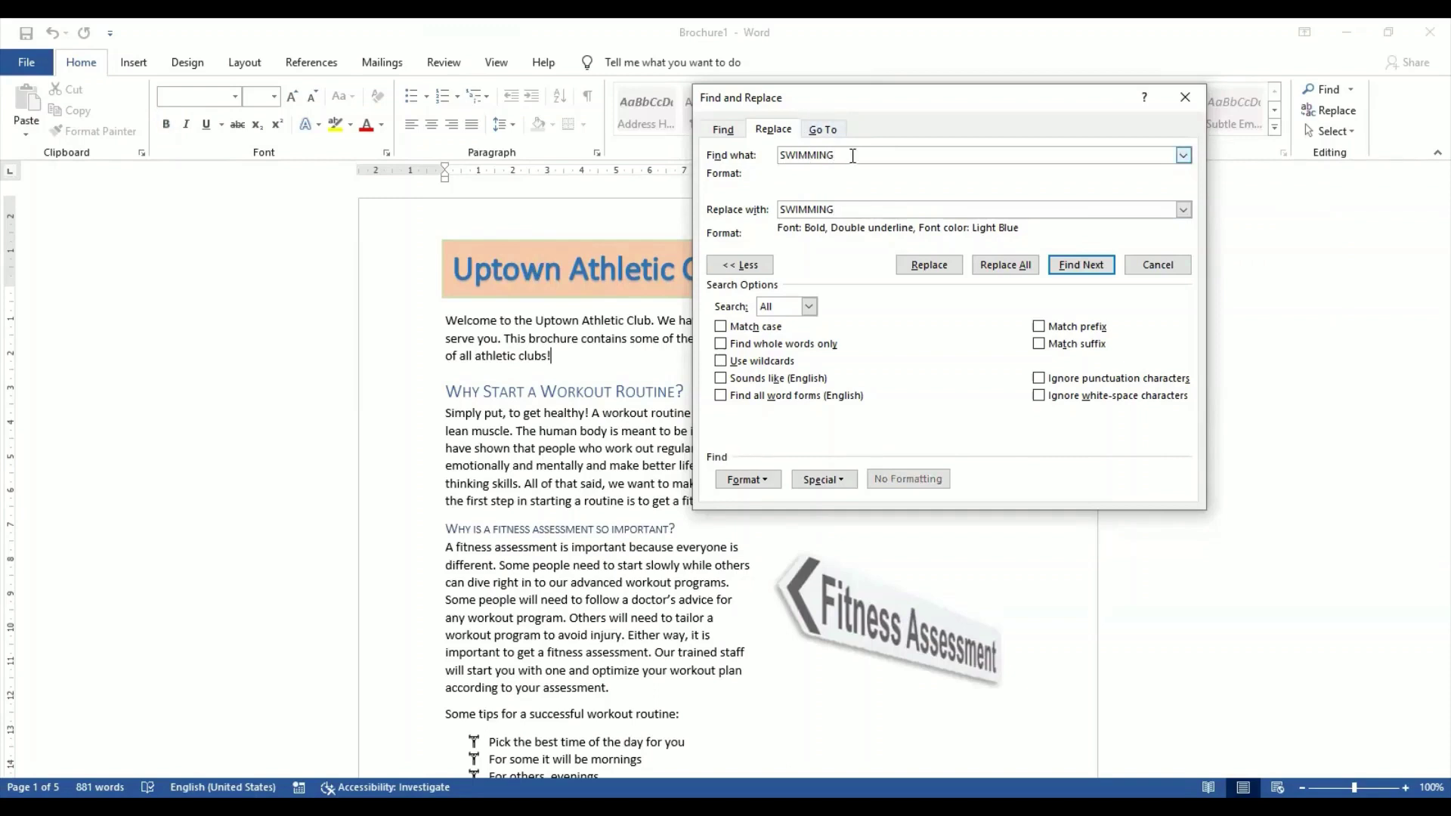
click(853, 209)
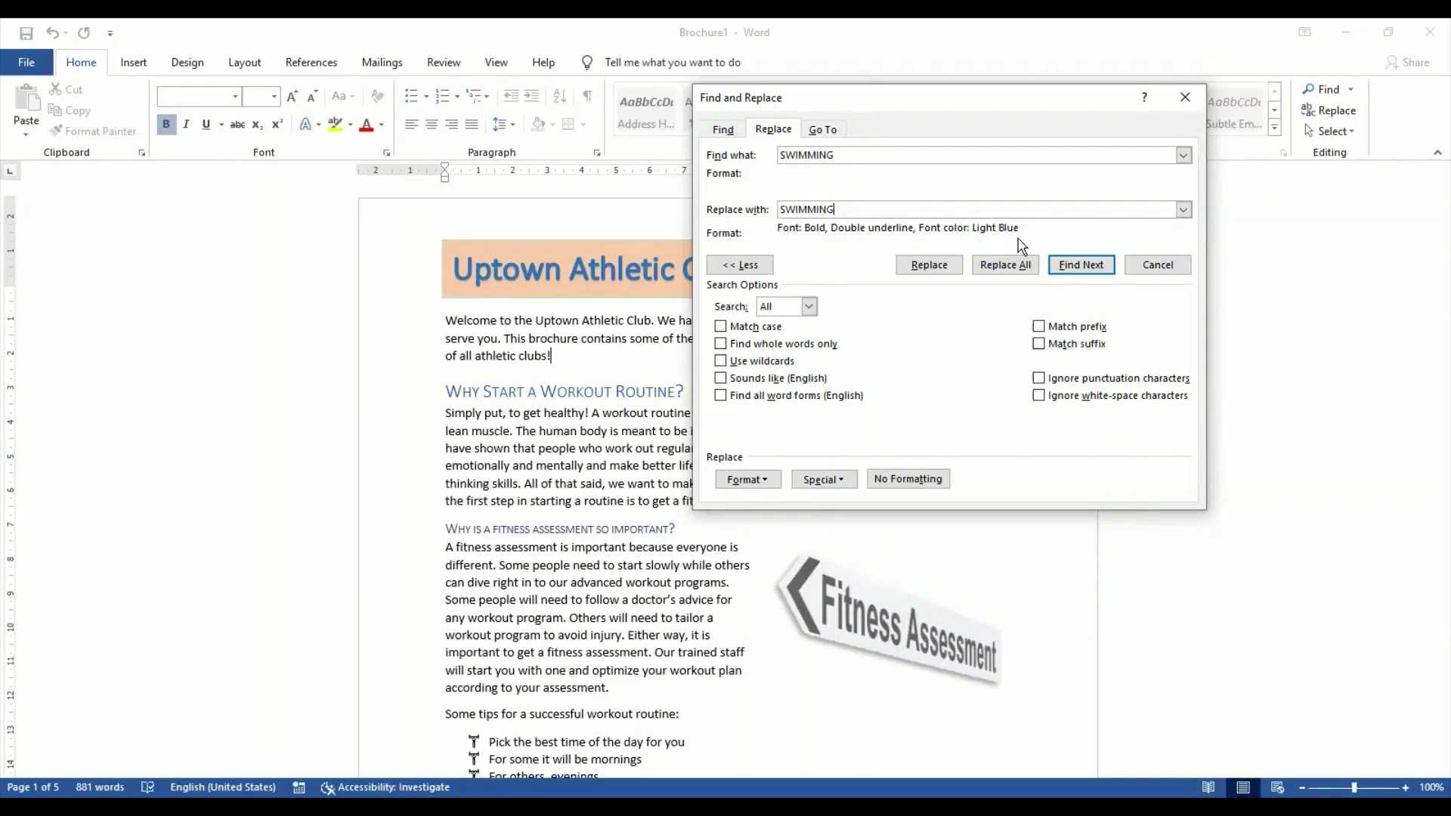
click(1011, 269)
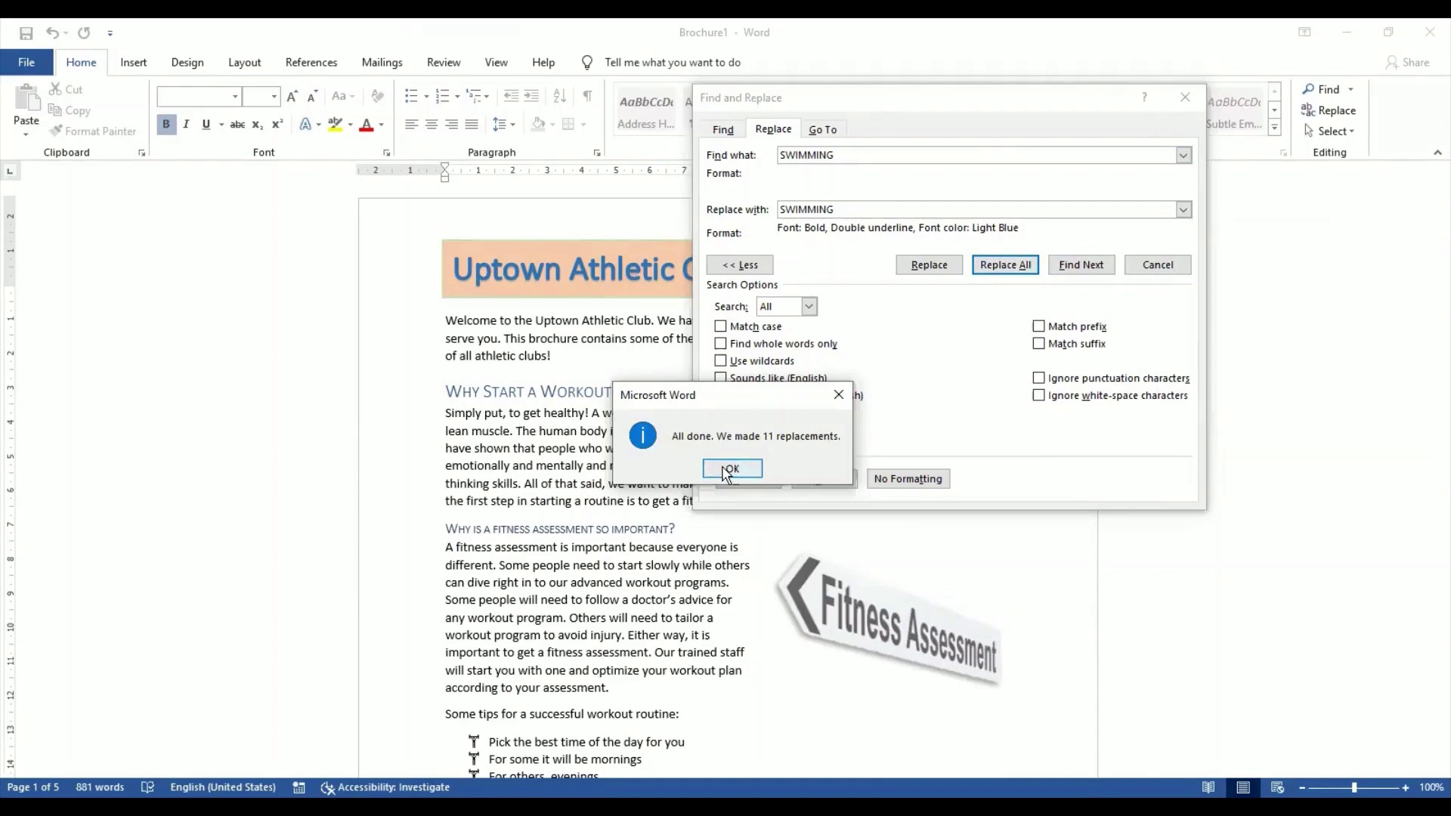
click(727, 470)
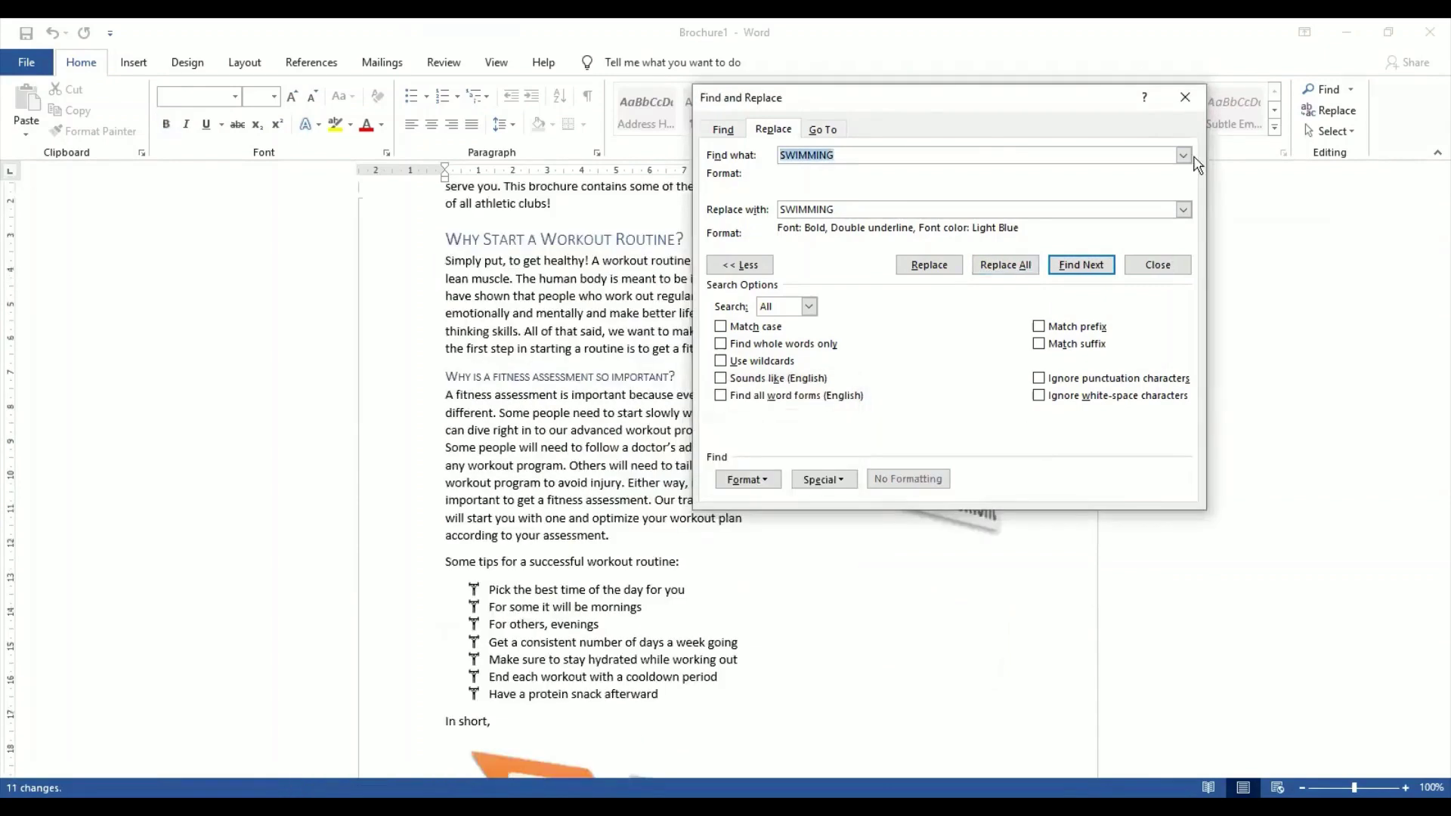
click(1185, 99)
Check the reformatted words in the swimming sections, reopen Find and Replace, and collapse and expand its additional options.
scroll(899, 593, down, 15)
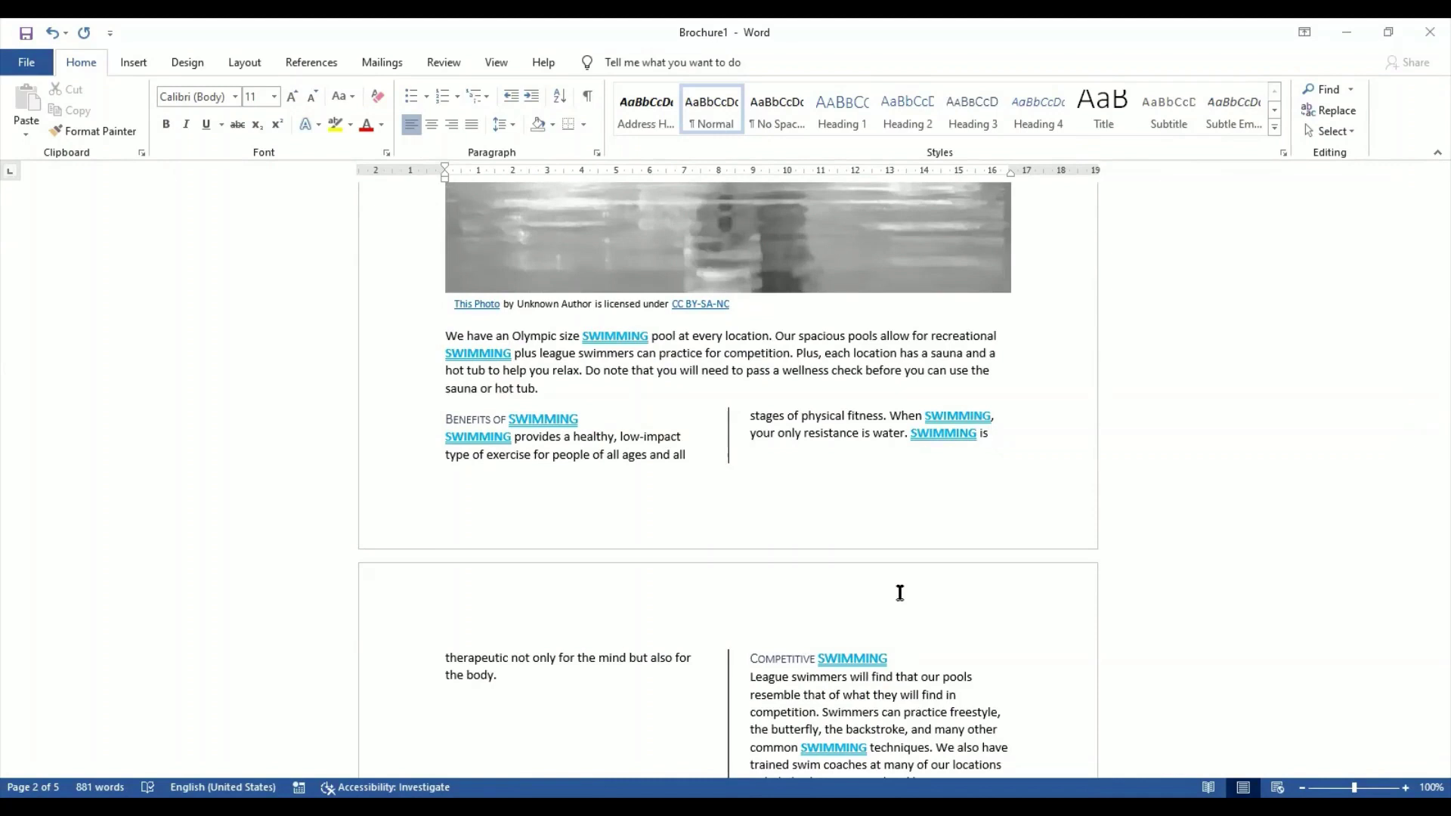
click(1339, 110)
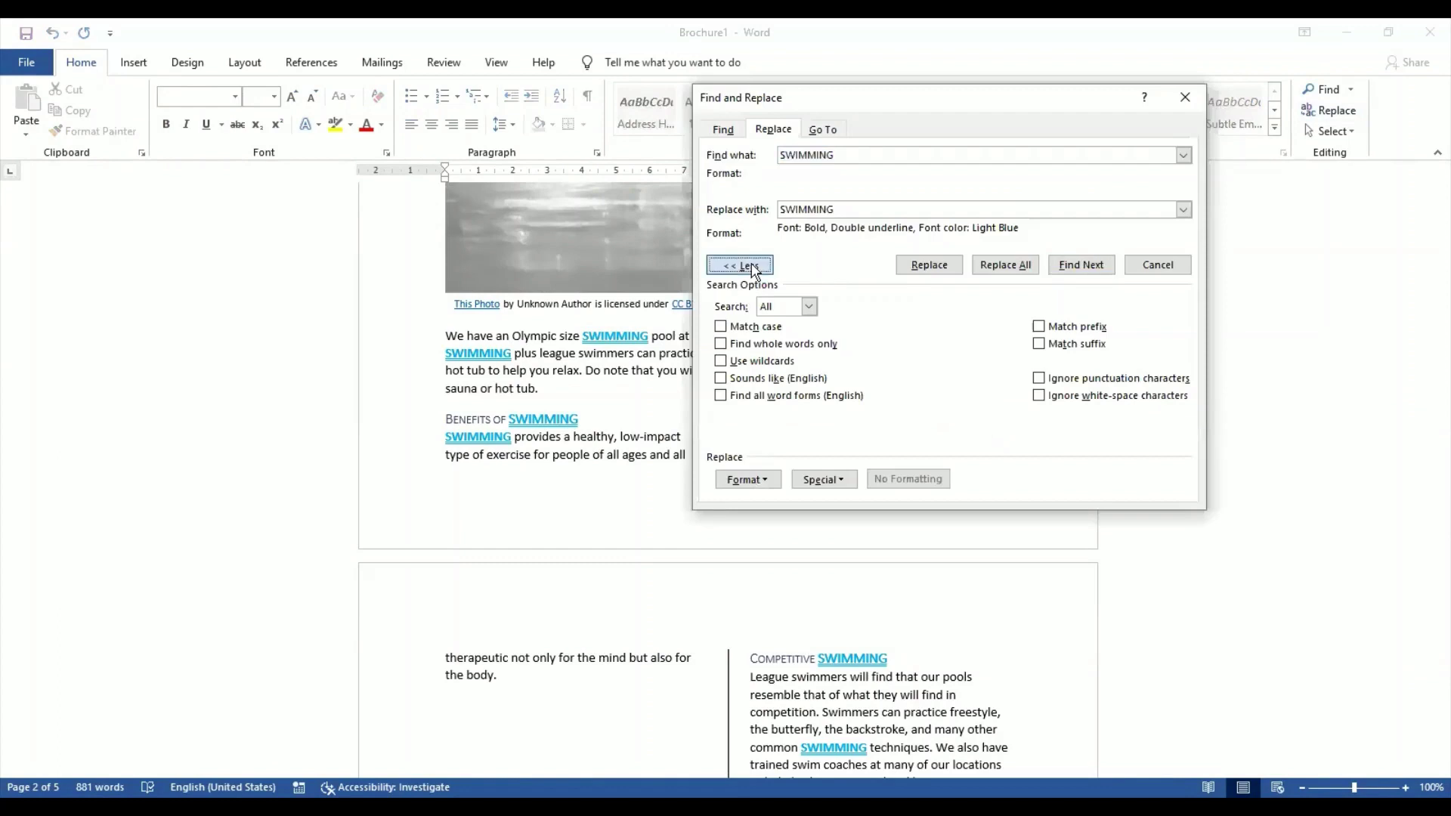
click(752, 269)
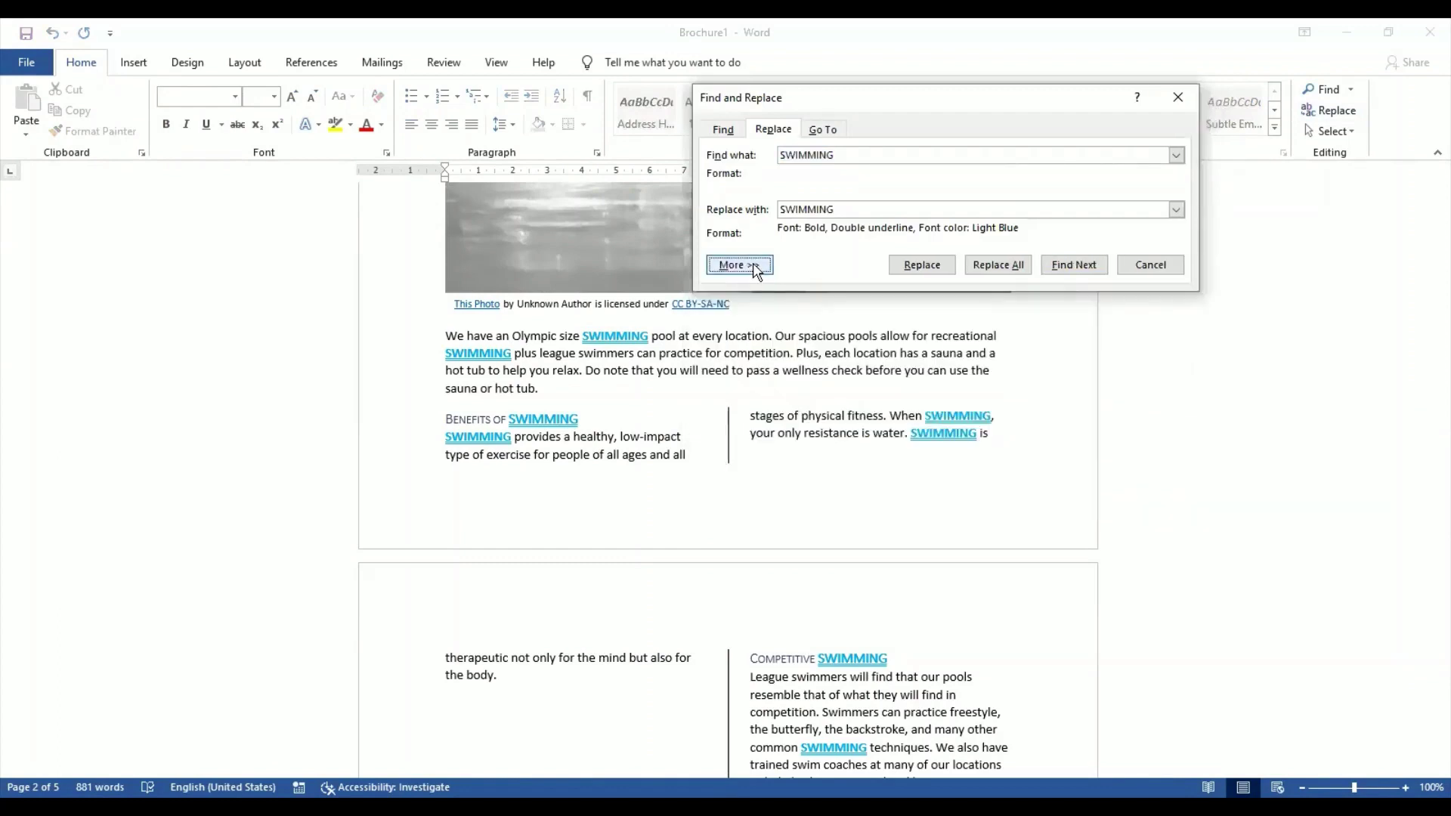
click(755, 267)
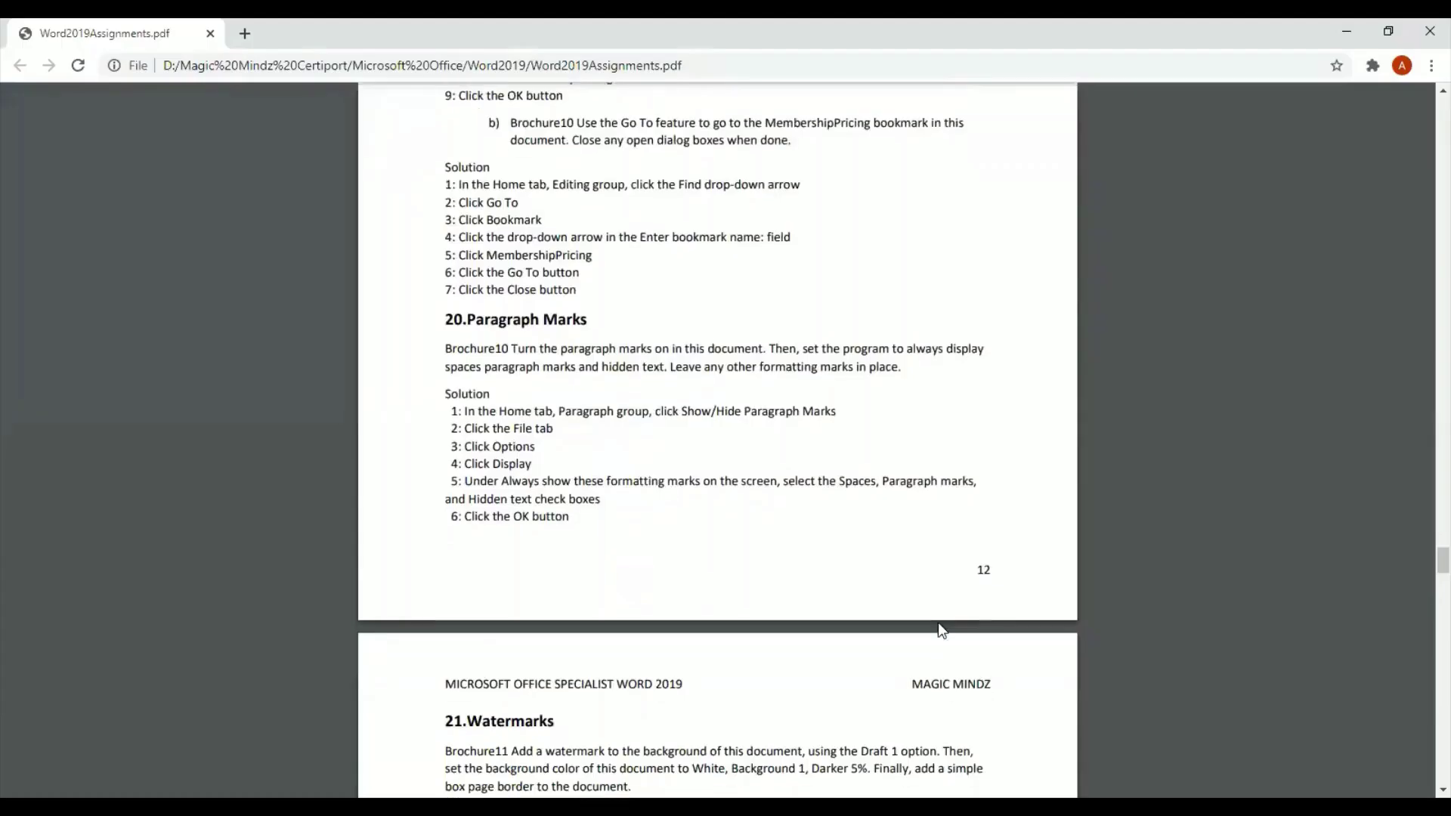
Read the Paragraph Marks assignment, switch to Brochure10 in Word and turn on the display of paragraph marks.
scroll(937, 623, down, 1)
scroll(937, 623, down, 1)
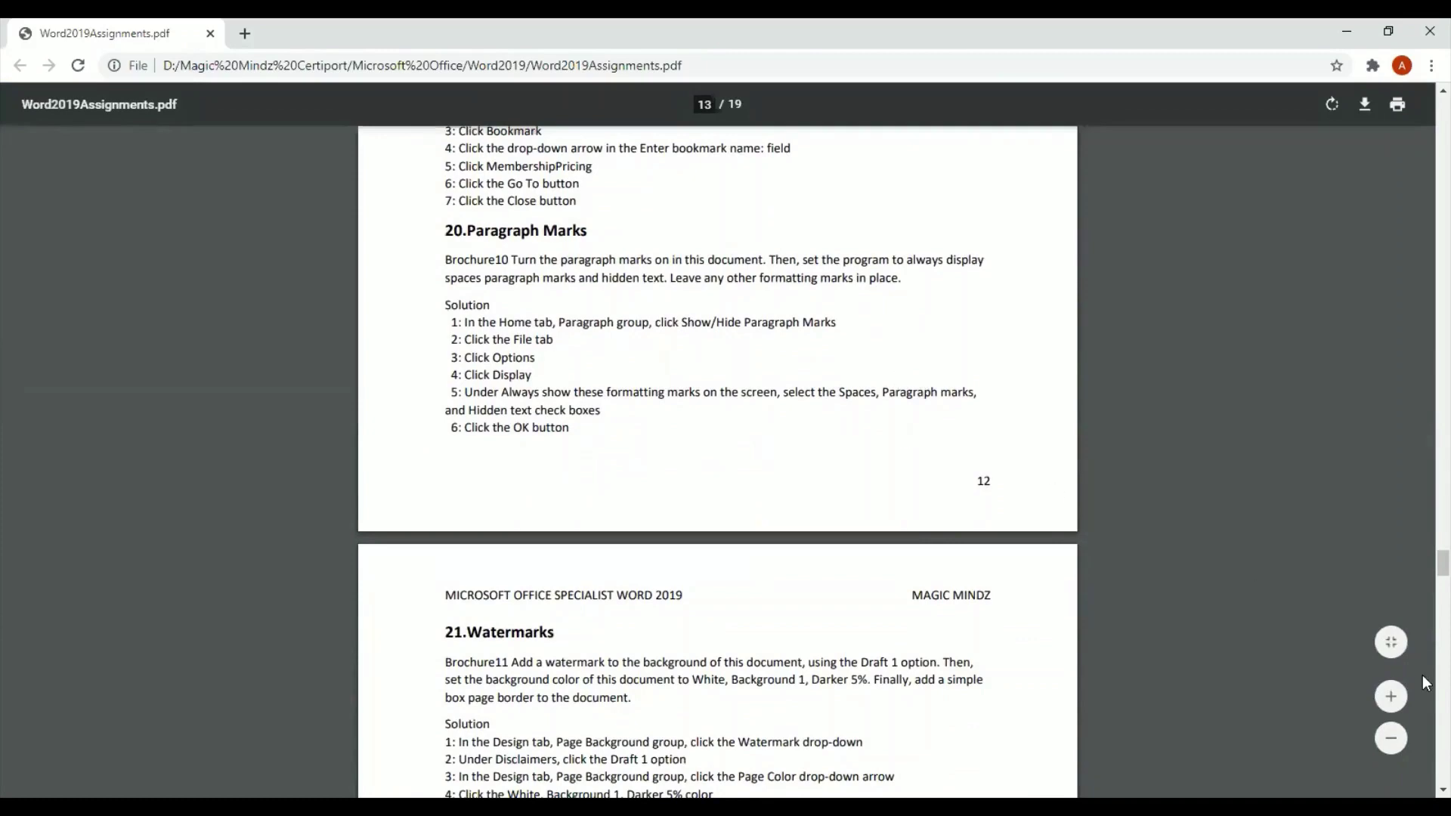
drag(1444, 563, 1443, 737)
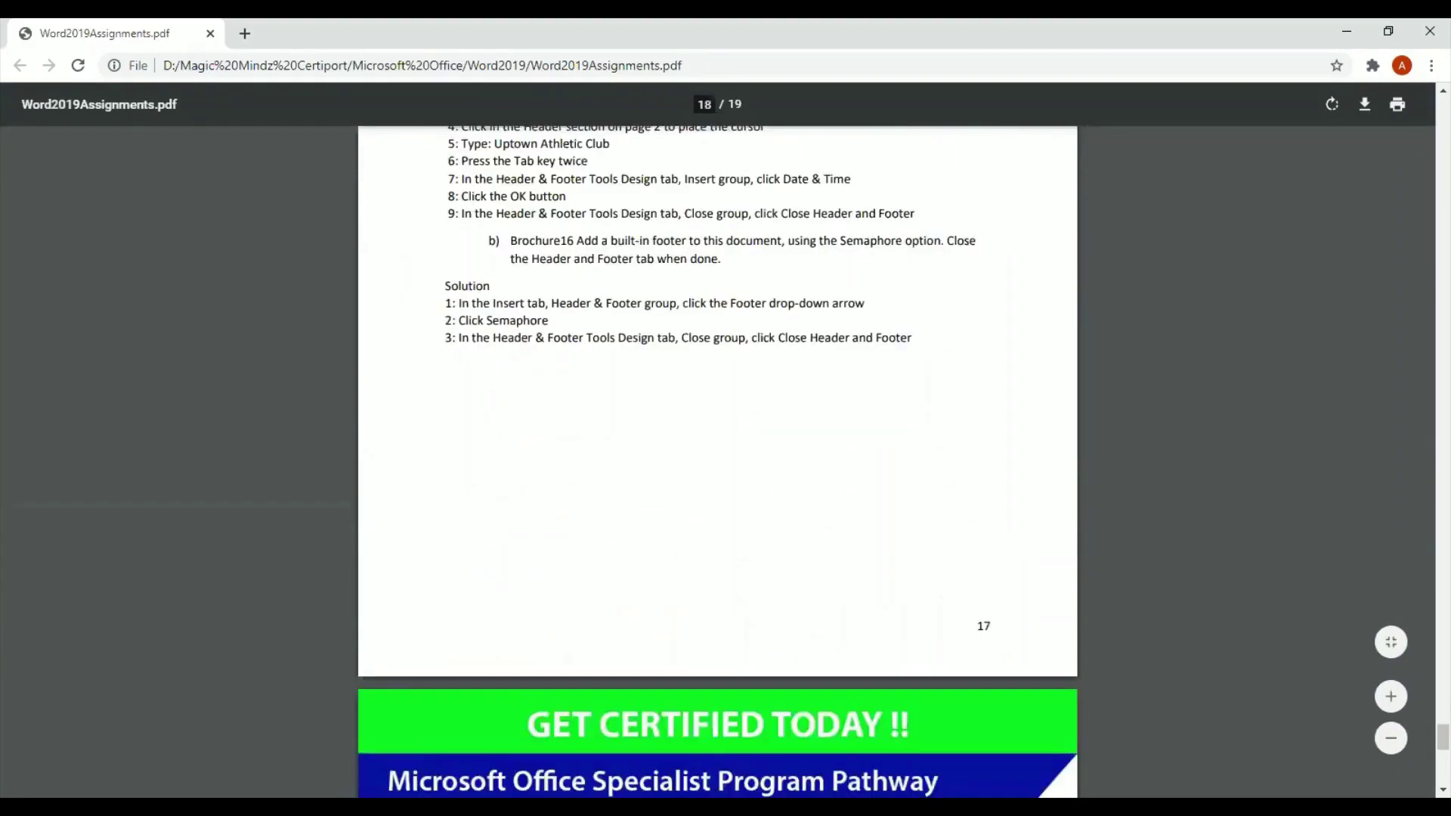
scroll(1422, 112, up, 20)
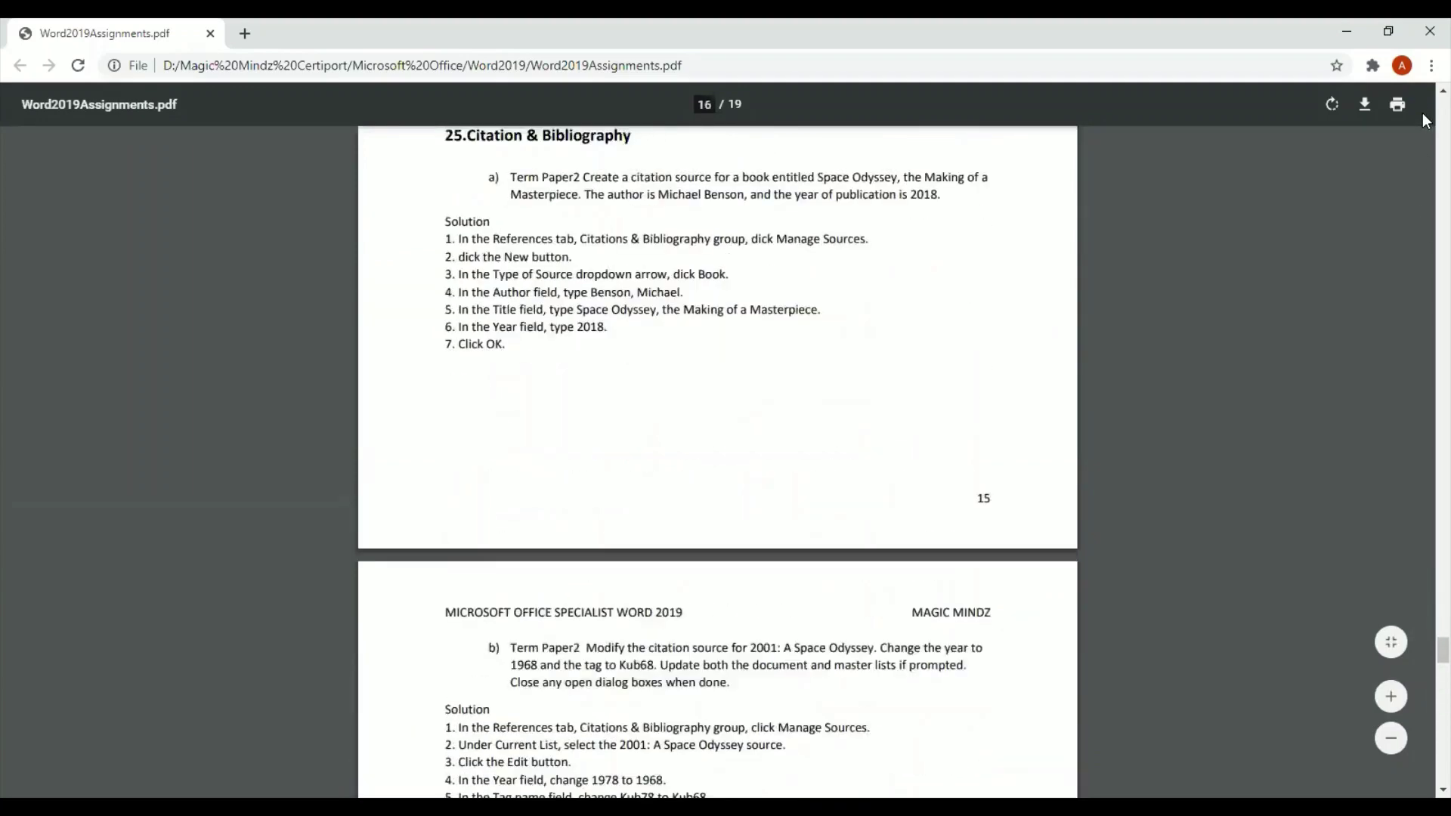
scroll(1423, 111, up, 15)
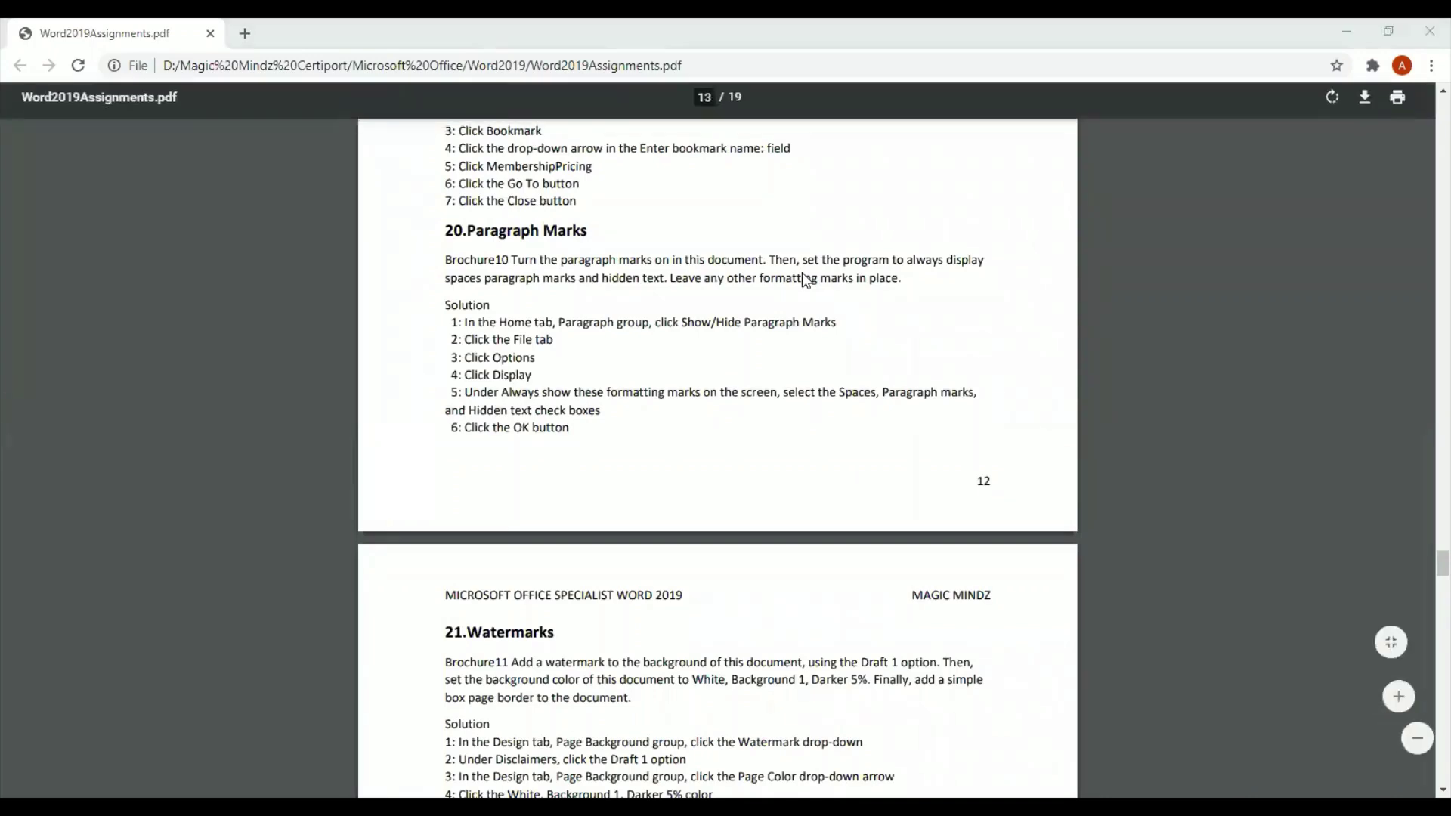
key(alt+Tab)
click(939, 490)
scroll(939, 490, up, 20)
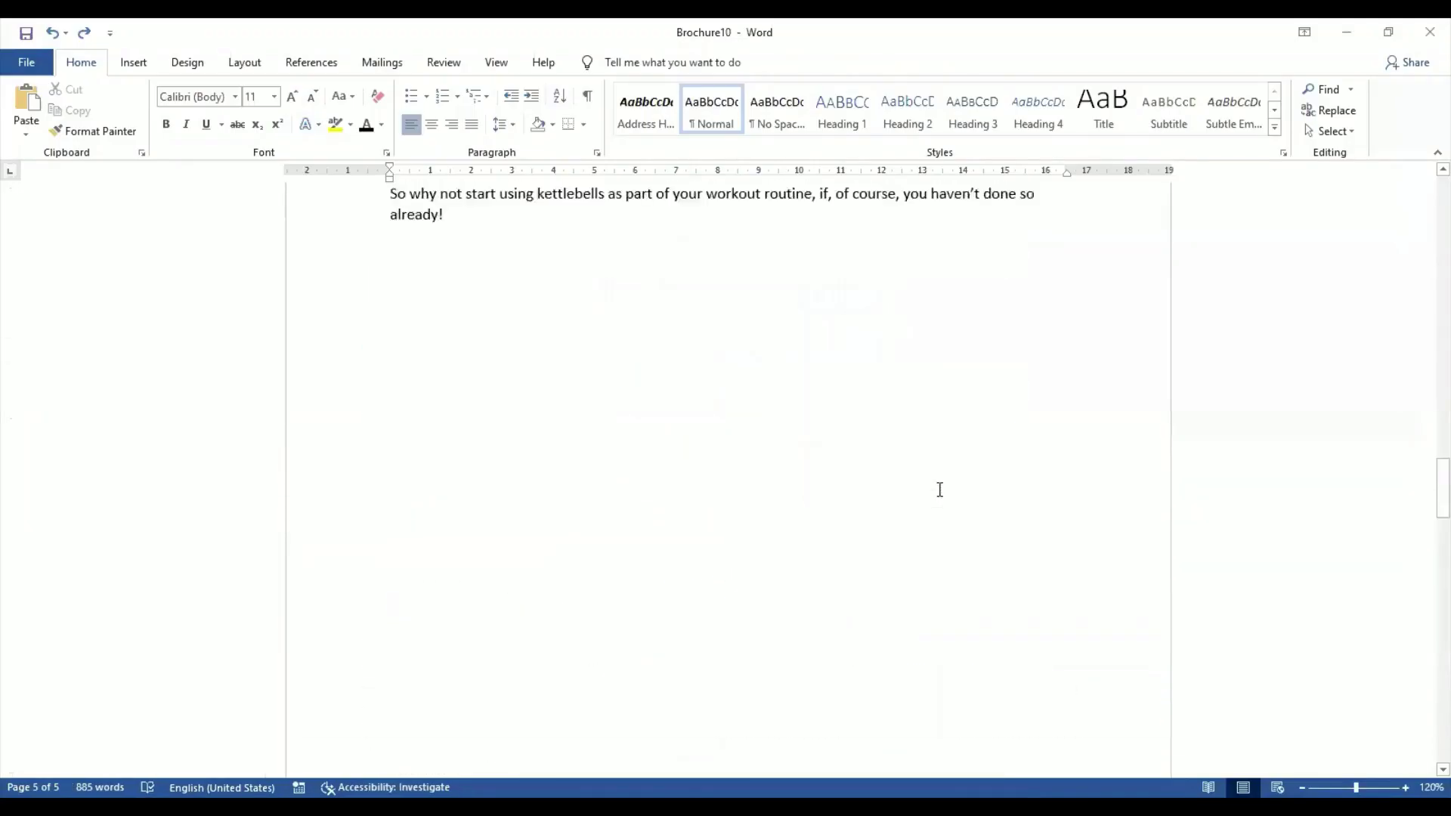
scroll(939, 489, up, 1)
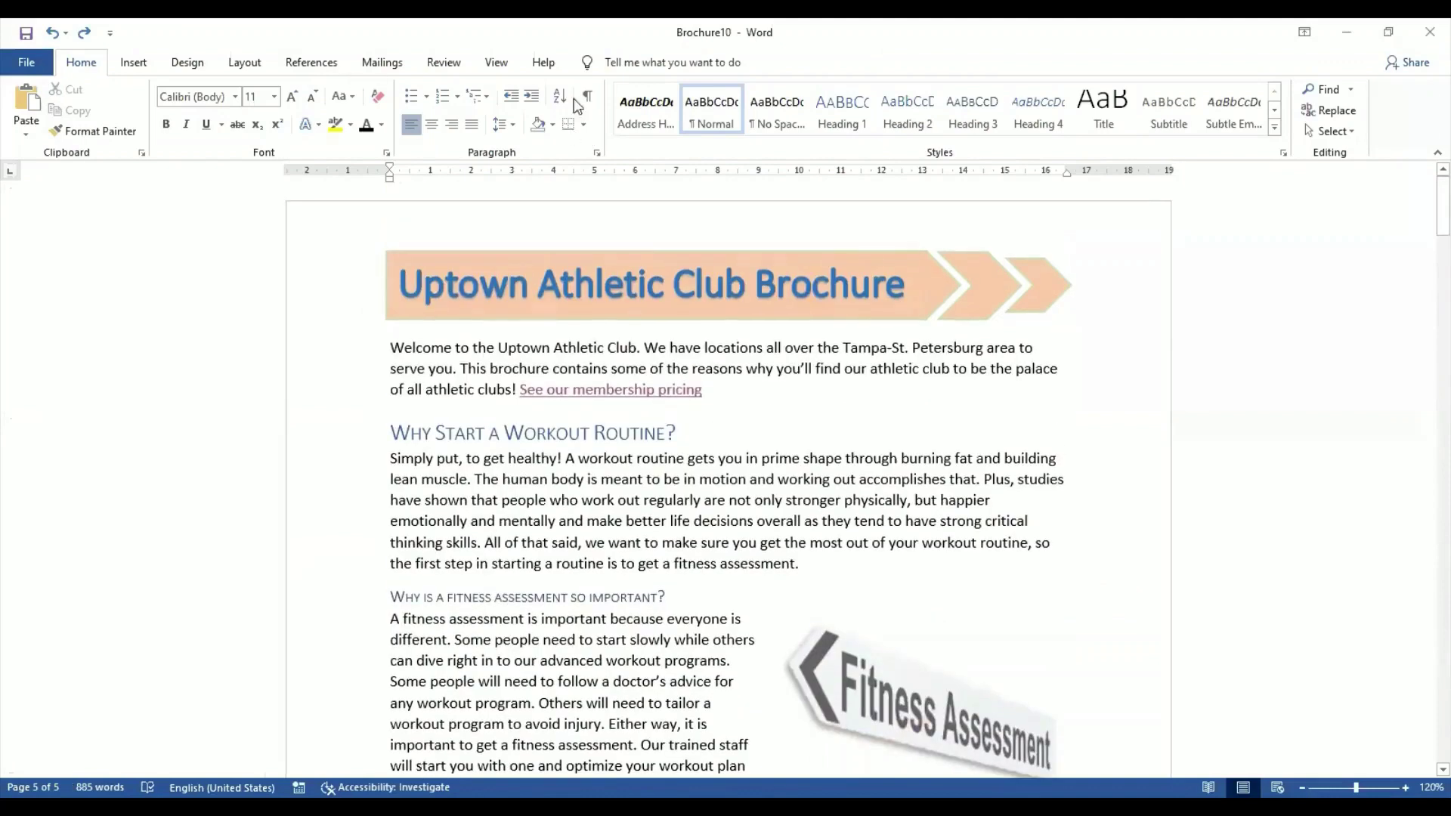
click(588, 103)
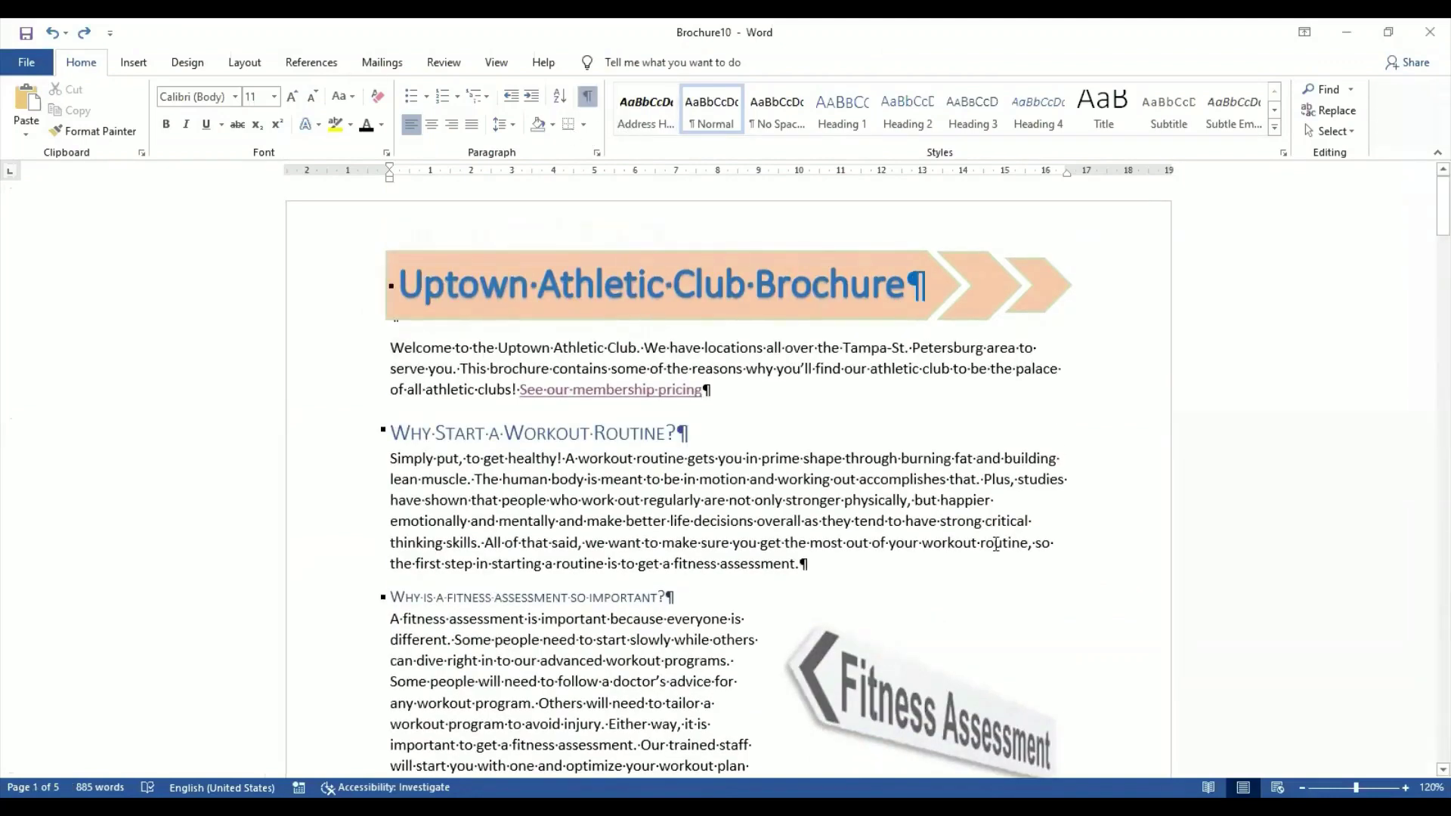
Examine the formatting marks across Brochure10, and turn their display off from the Show/Hide toggle.
scroll(996, 544, down, 3)
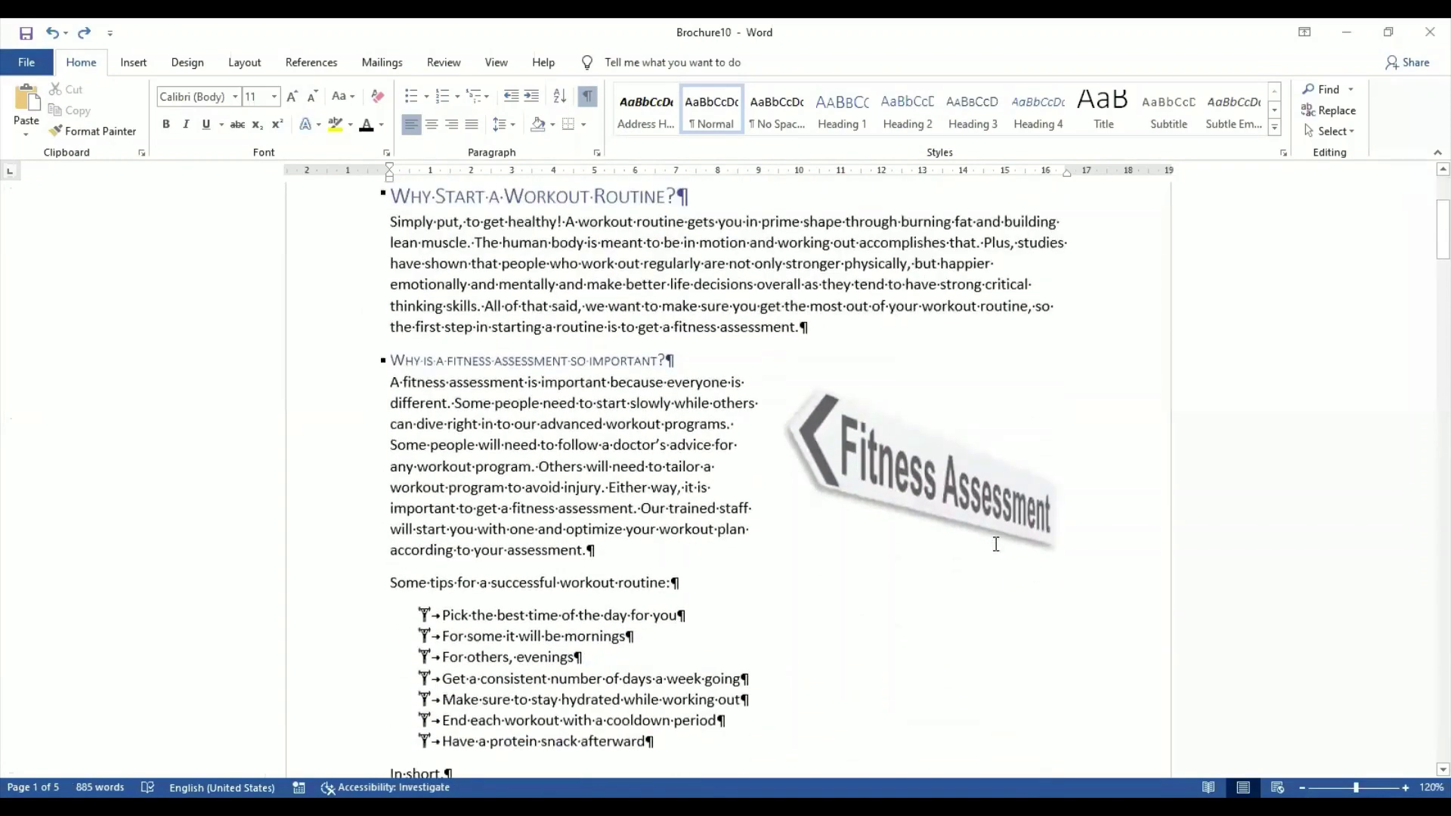
scroll(996, 544, down, 4)
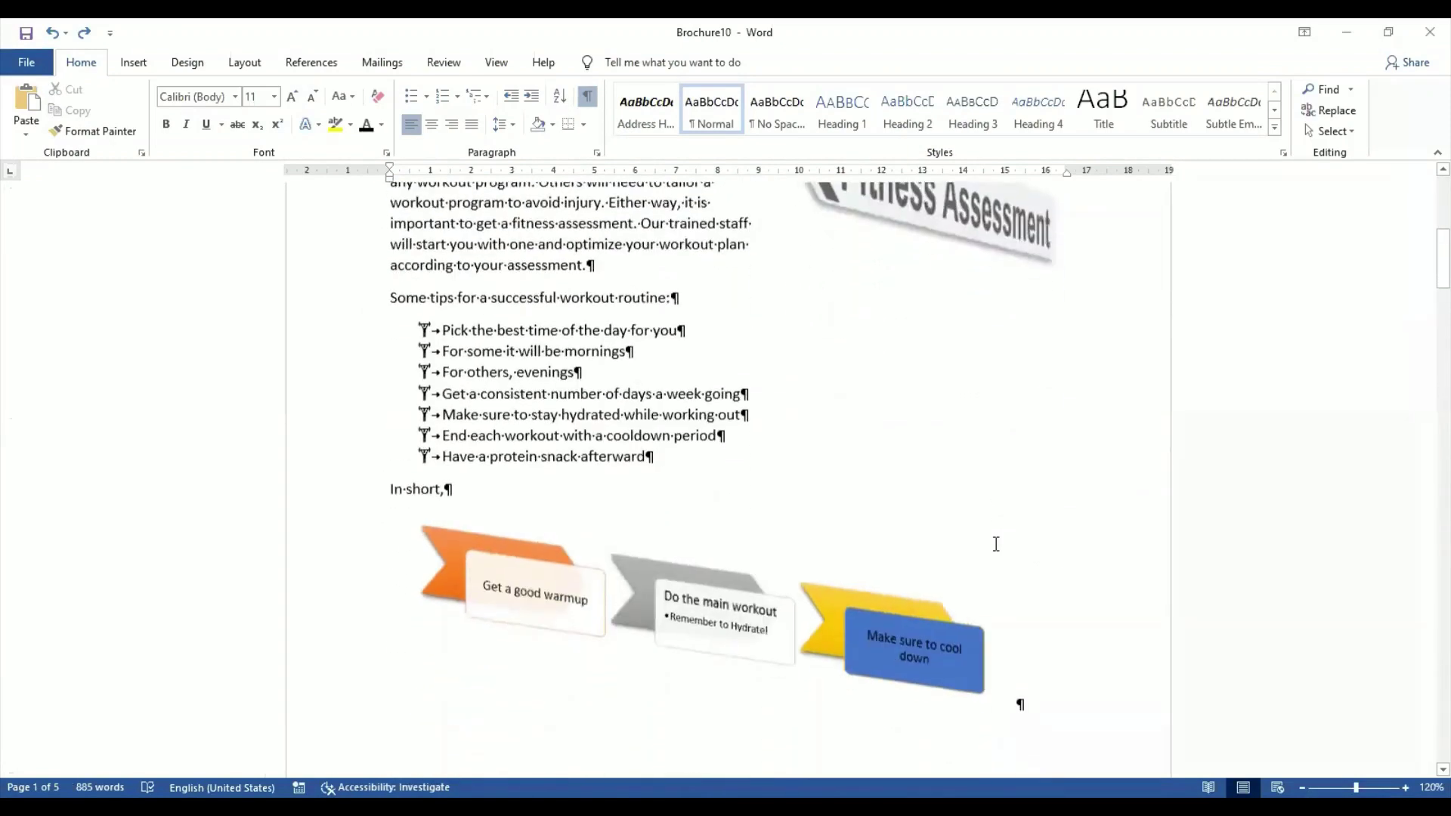
scroll(996, 544, down, 11)
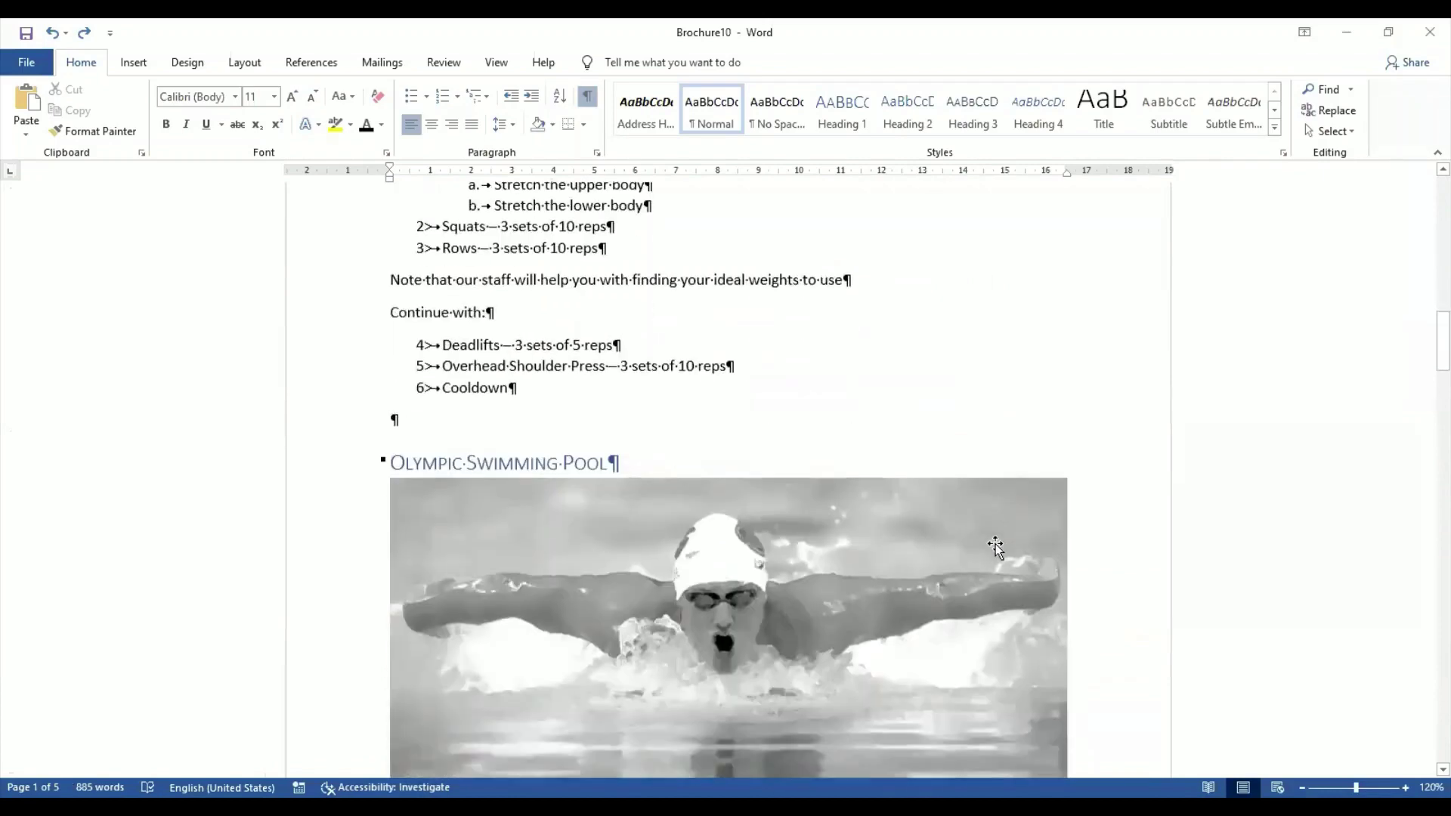
scroll(996, 544, up, 18)
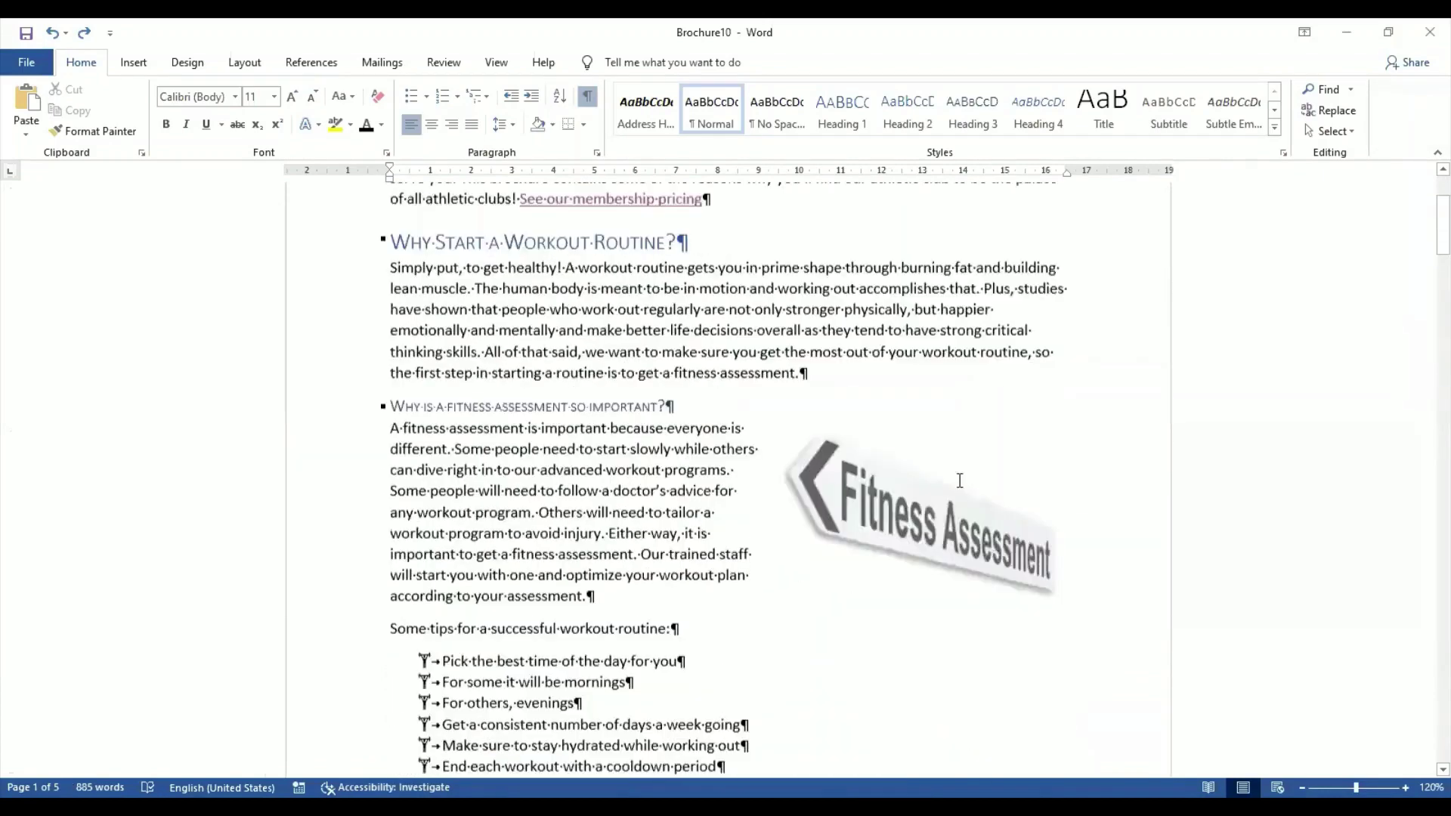
scroll(960, 480, up, 3)
click(588, 96)
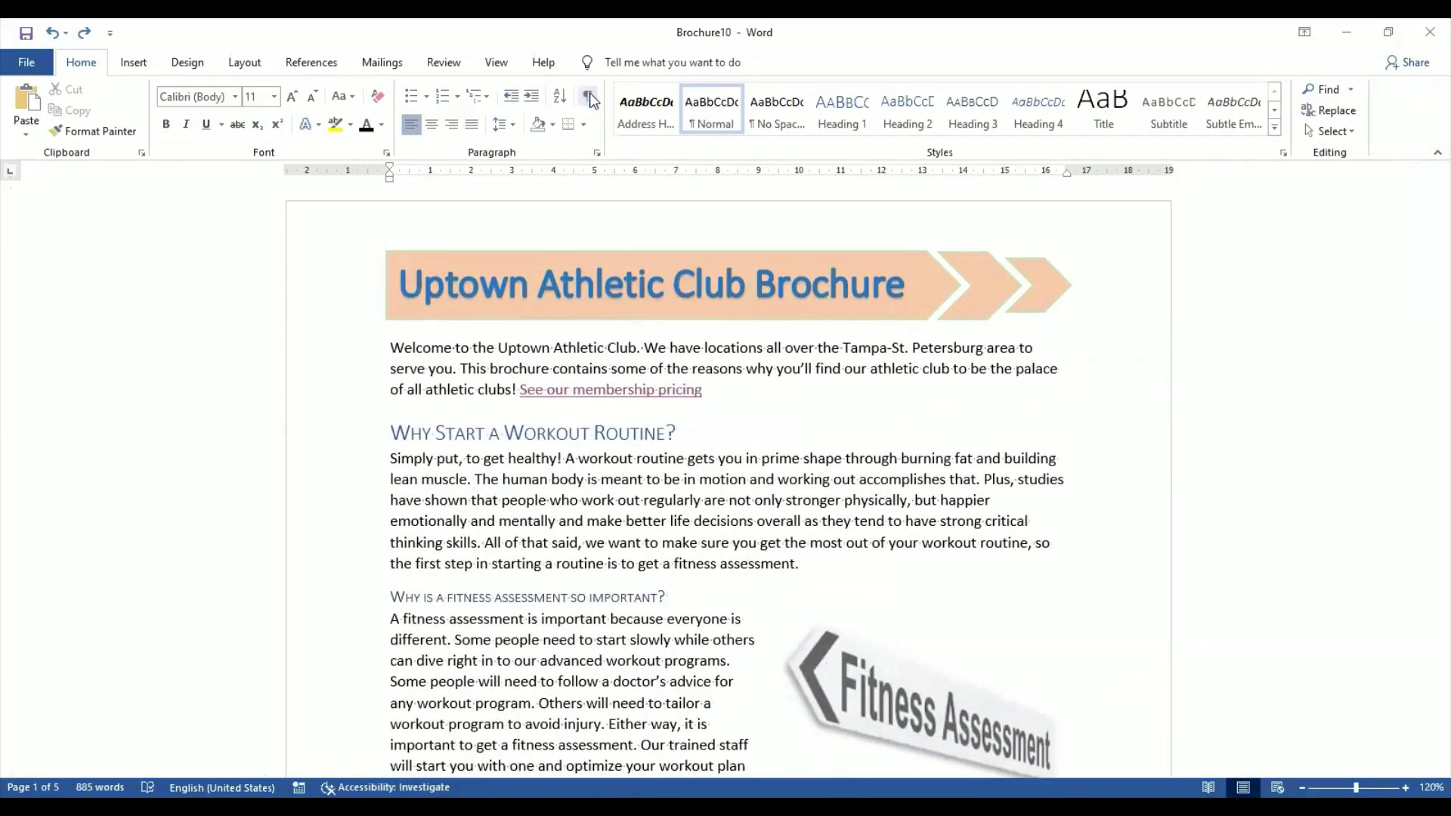
click(588, 97)
click(588, 96)
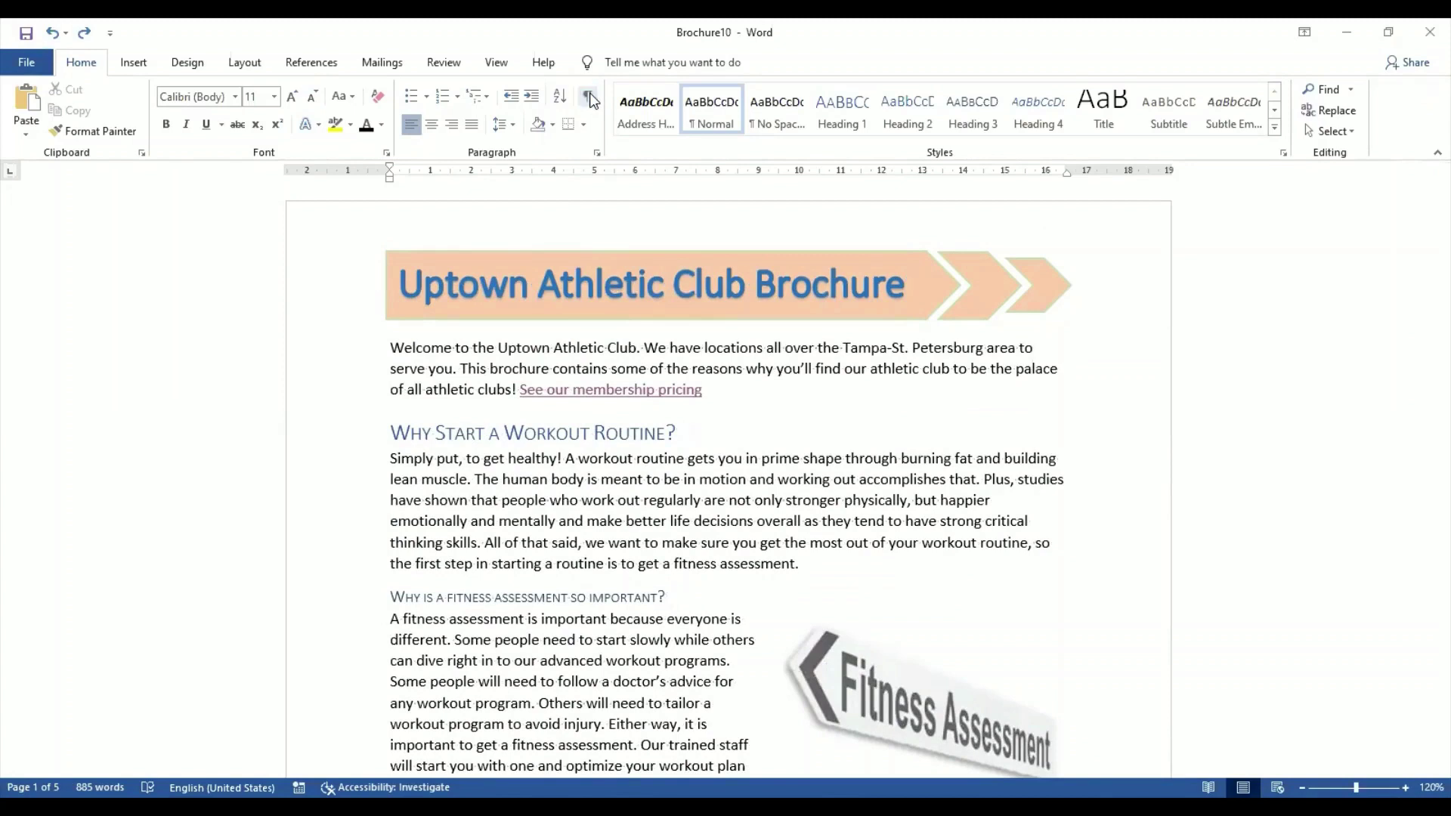
click(779, 429)
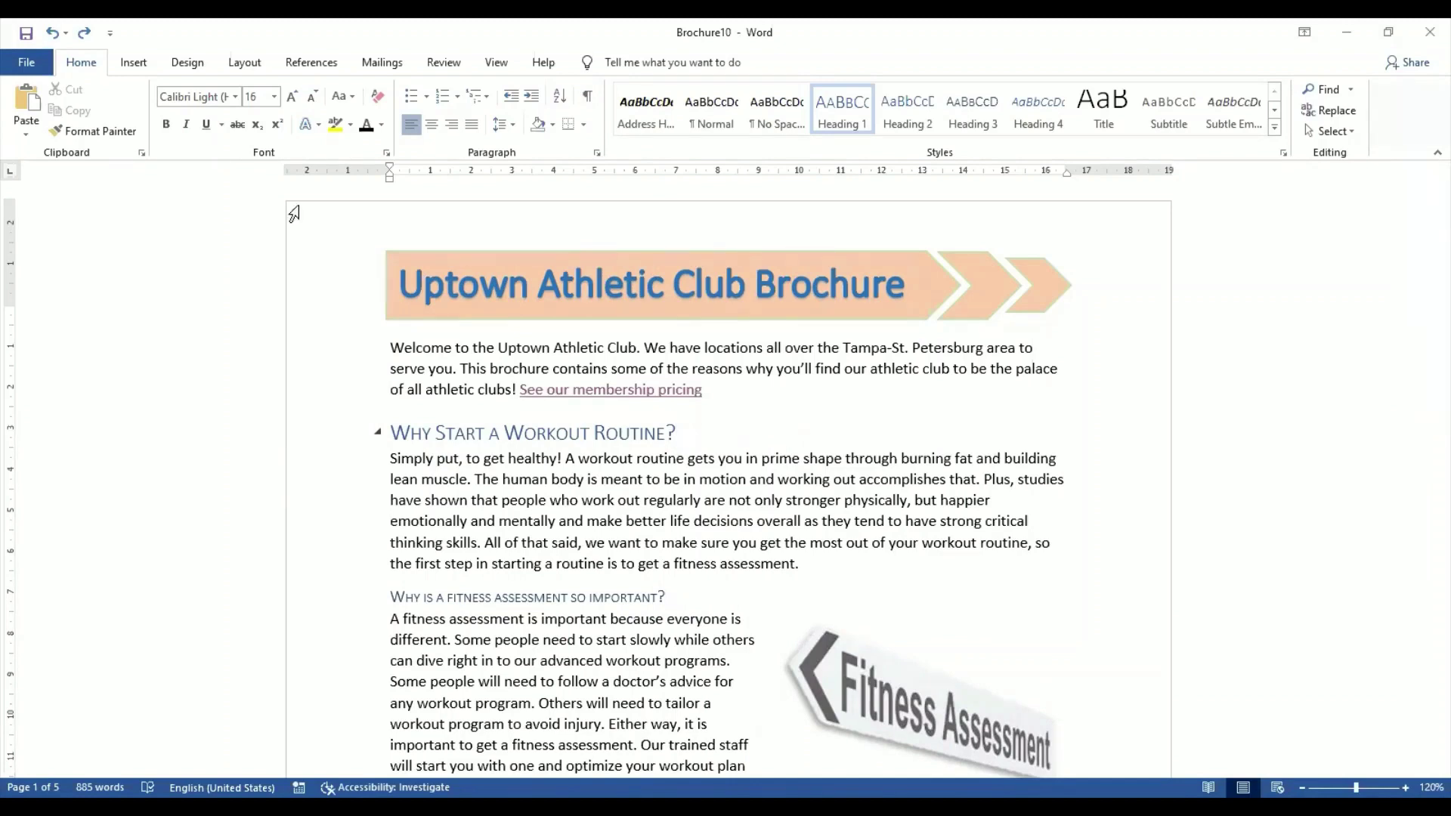
Set Word's display options to always show spaces, paragraph marks and hidden text on the screen.
click(28, 64)
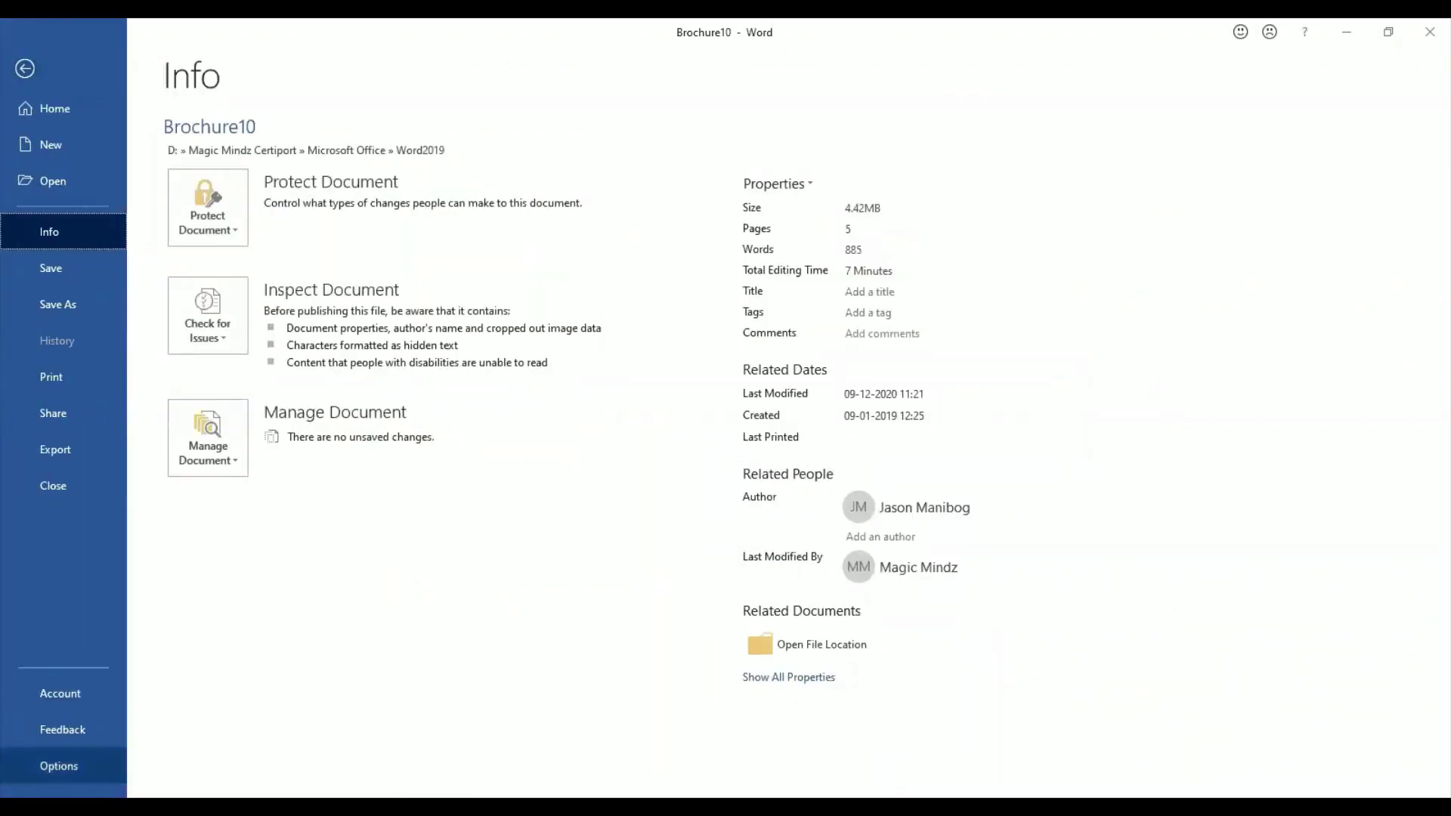
key(Escape)
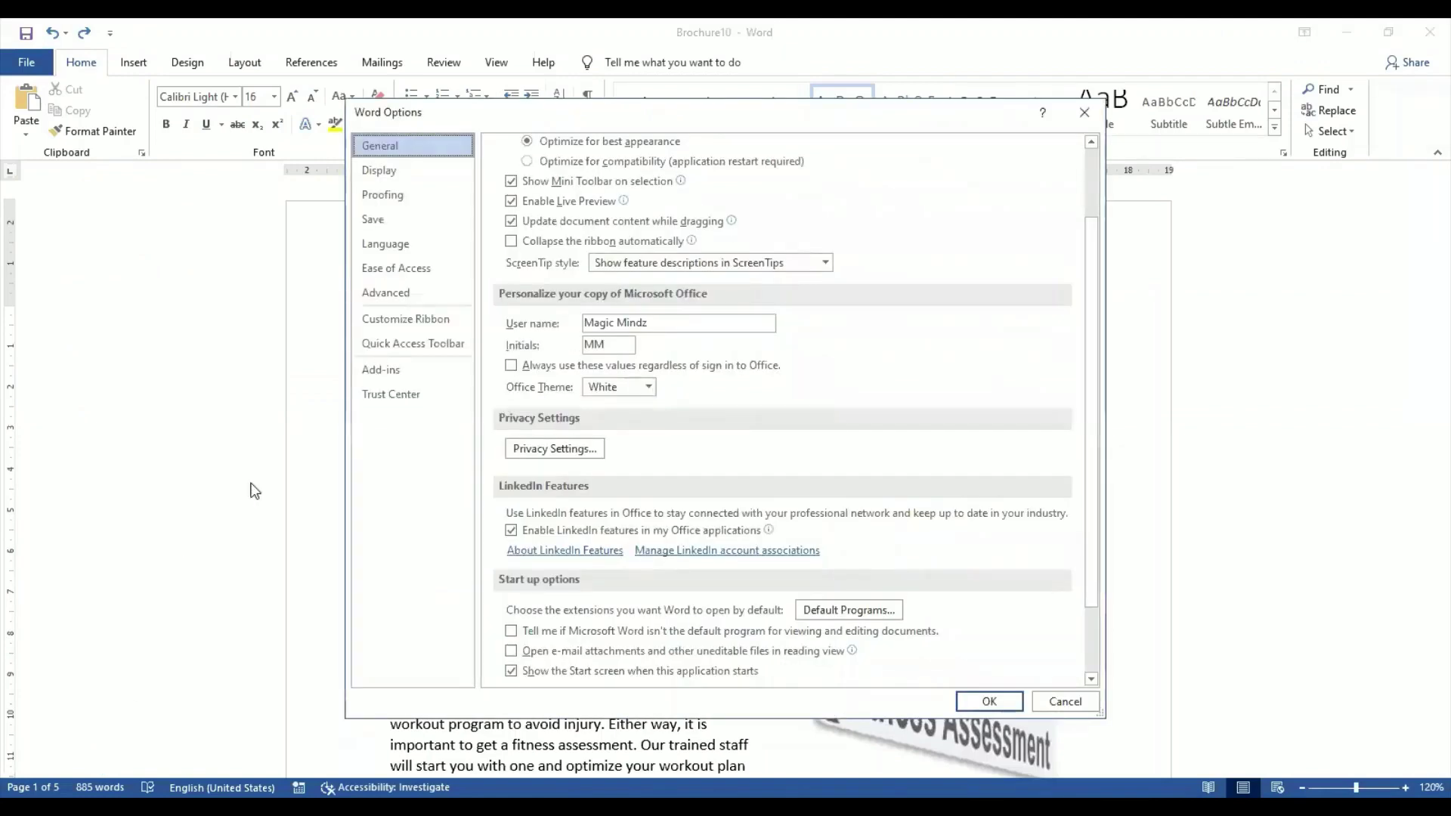
click(424, 205)
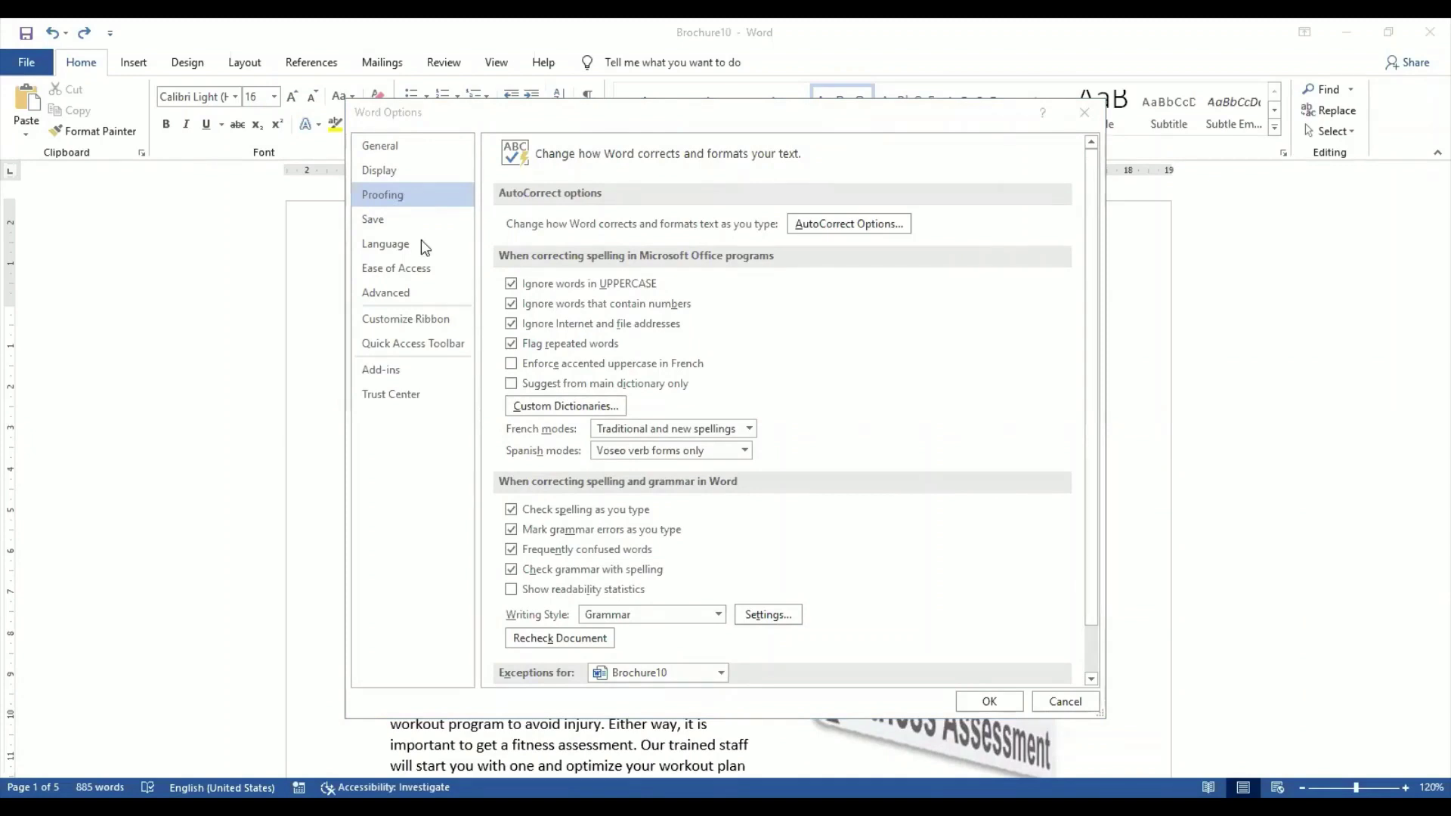
click(426, 171)
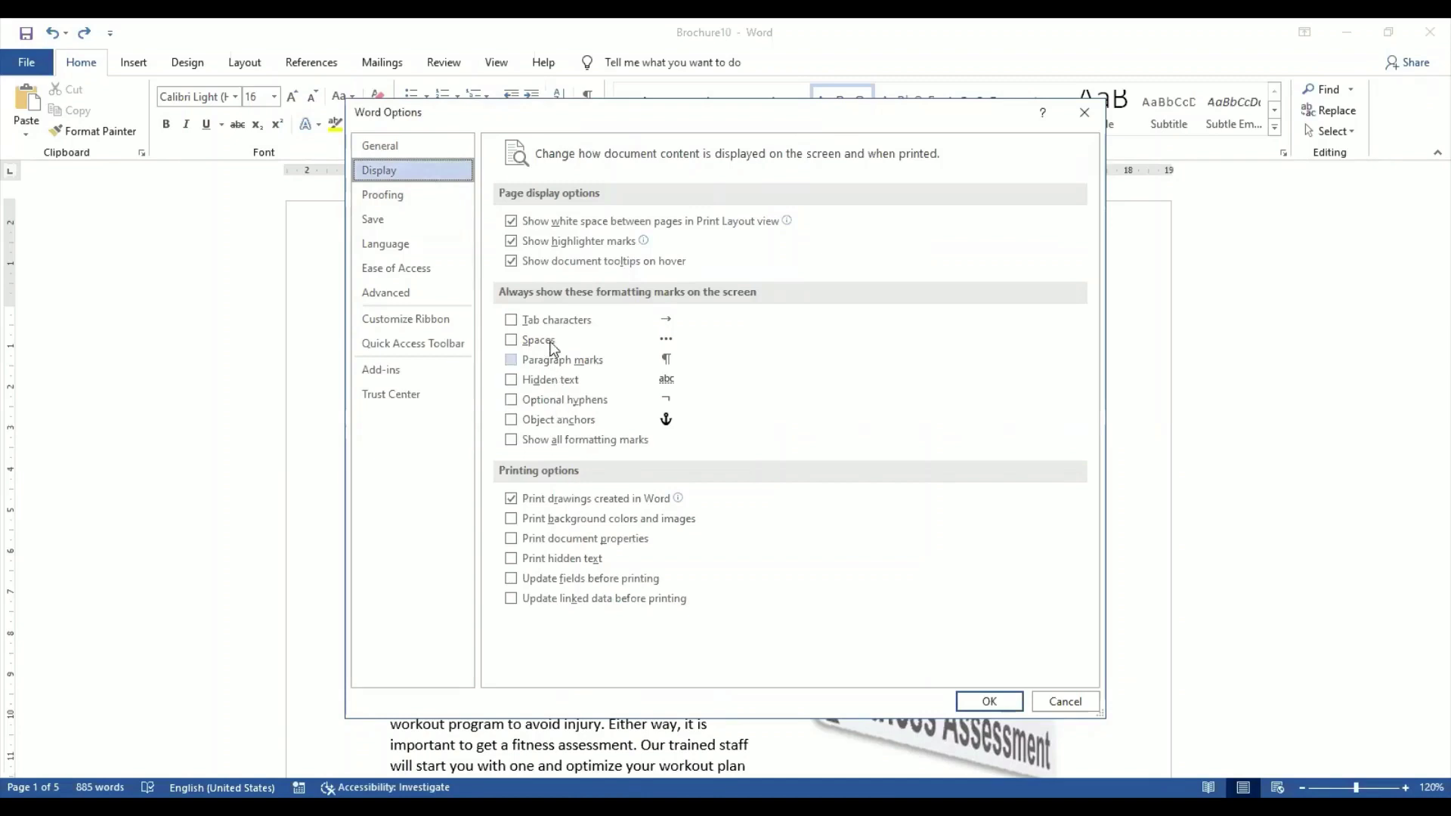
click(511, 342)
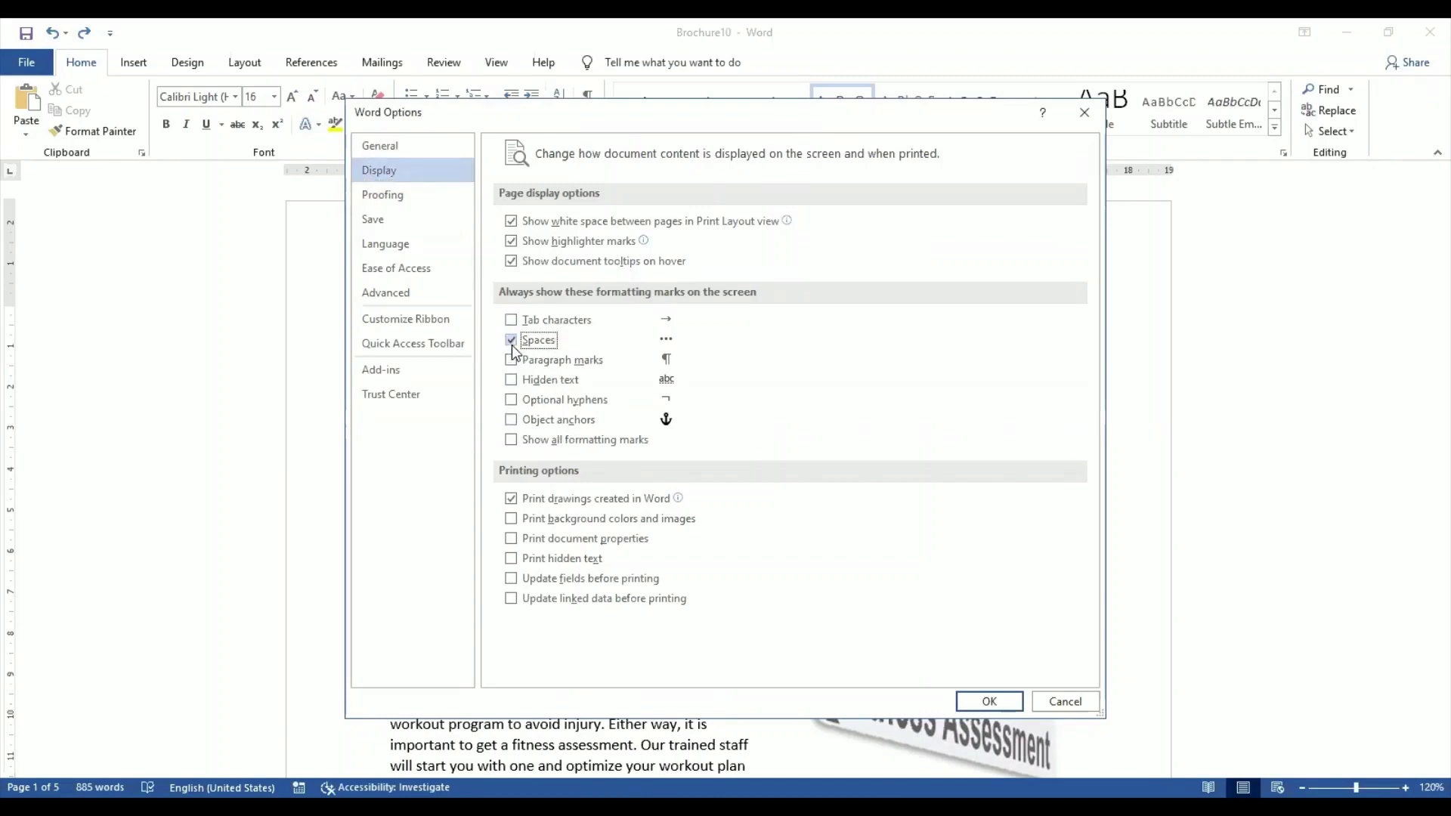
click(512, 361)
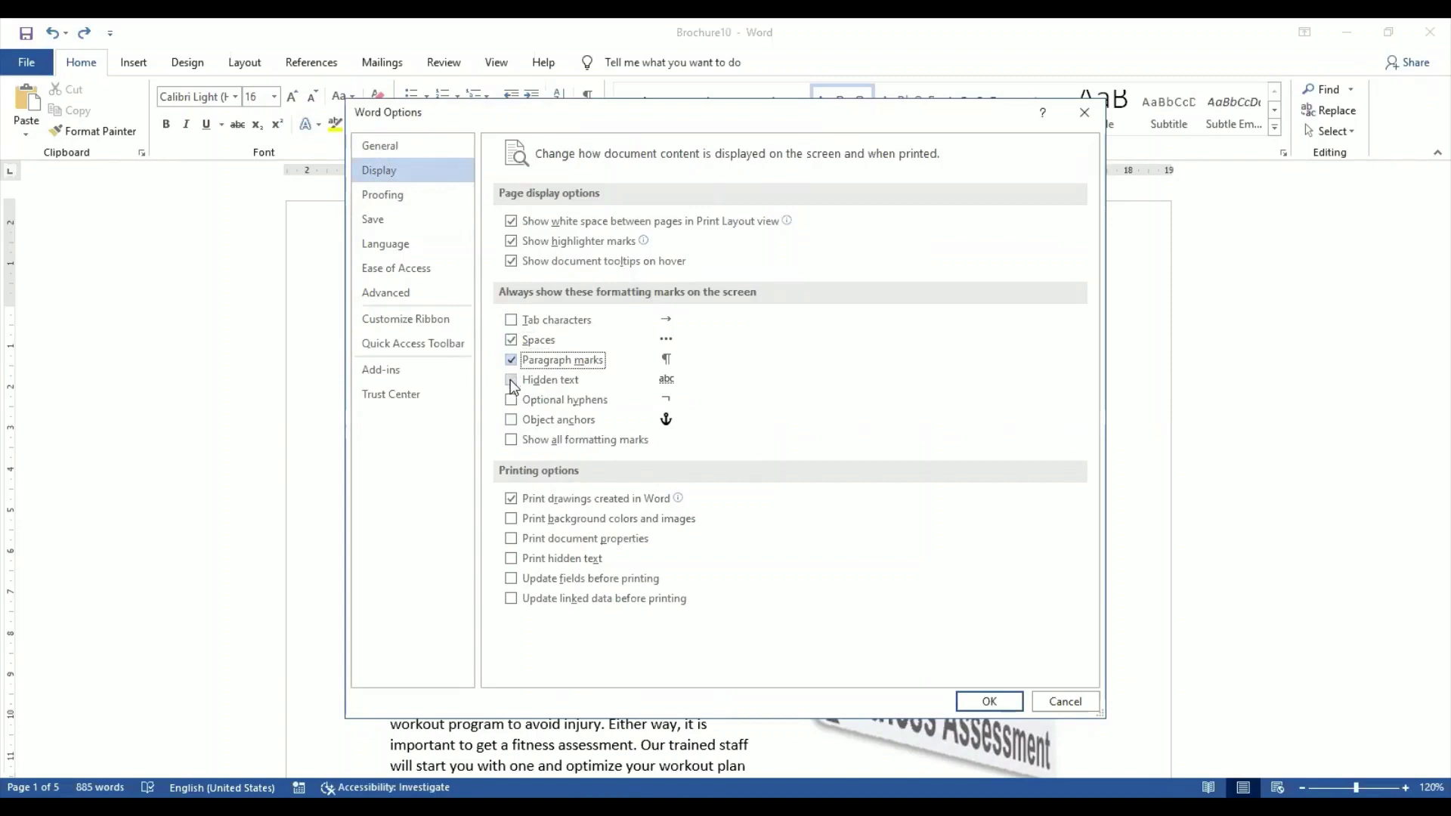
click(511, 382)
click(992, 694)
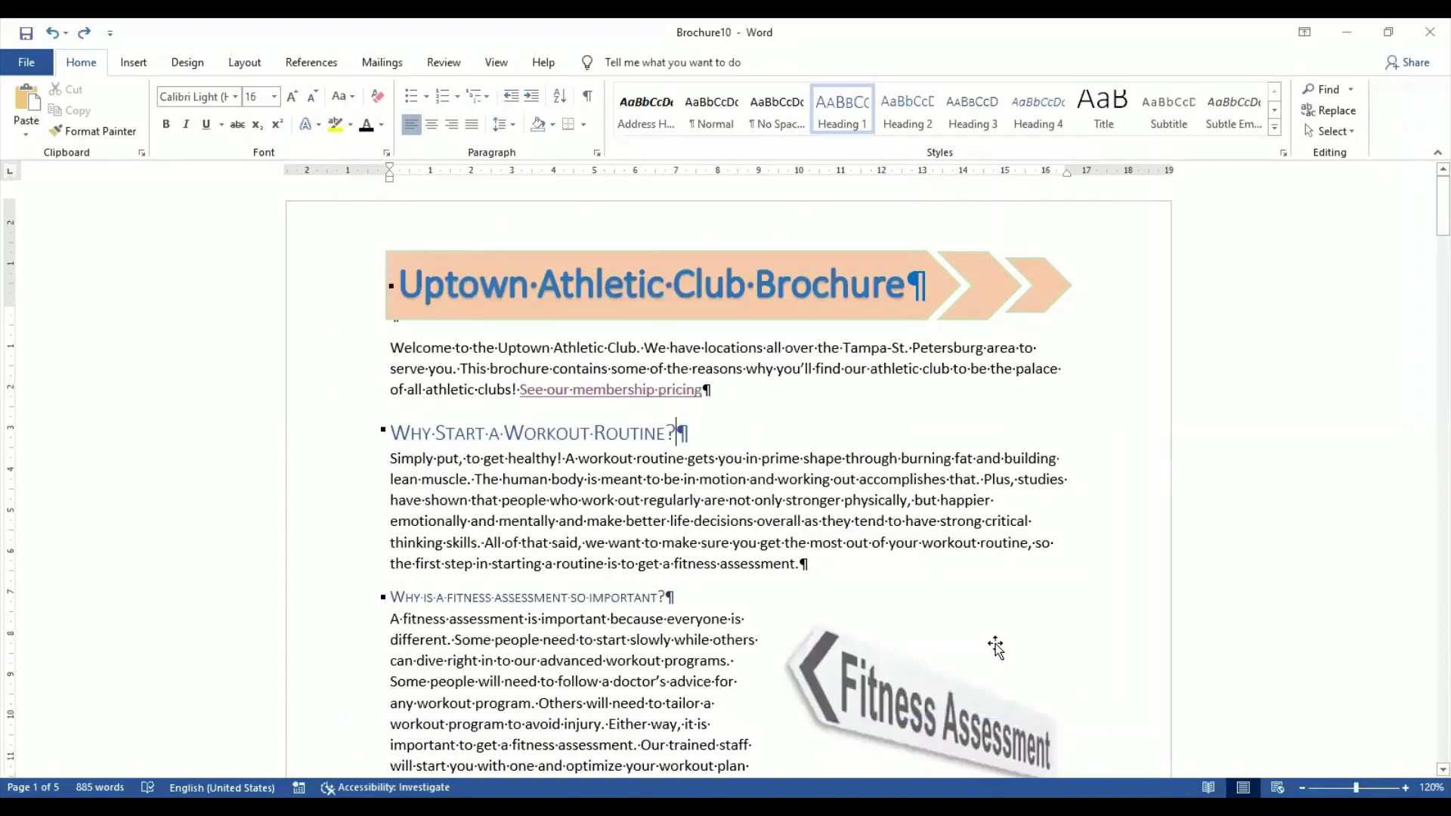
Check the always-shown formatting marks through Brochure10 and test them against the Show/Hide paragraph marks toggle.
scroll(995, 648, down, 3)
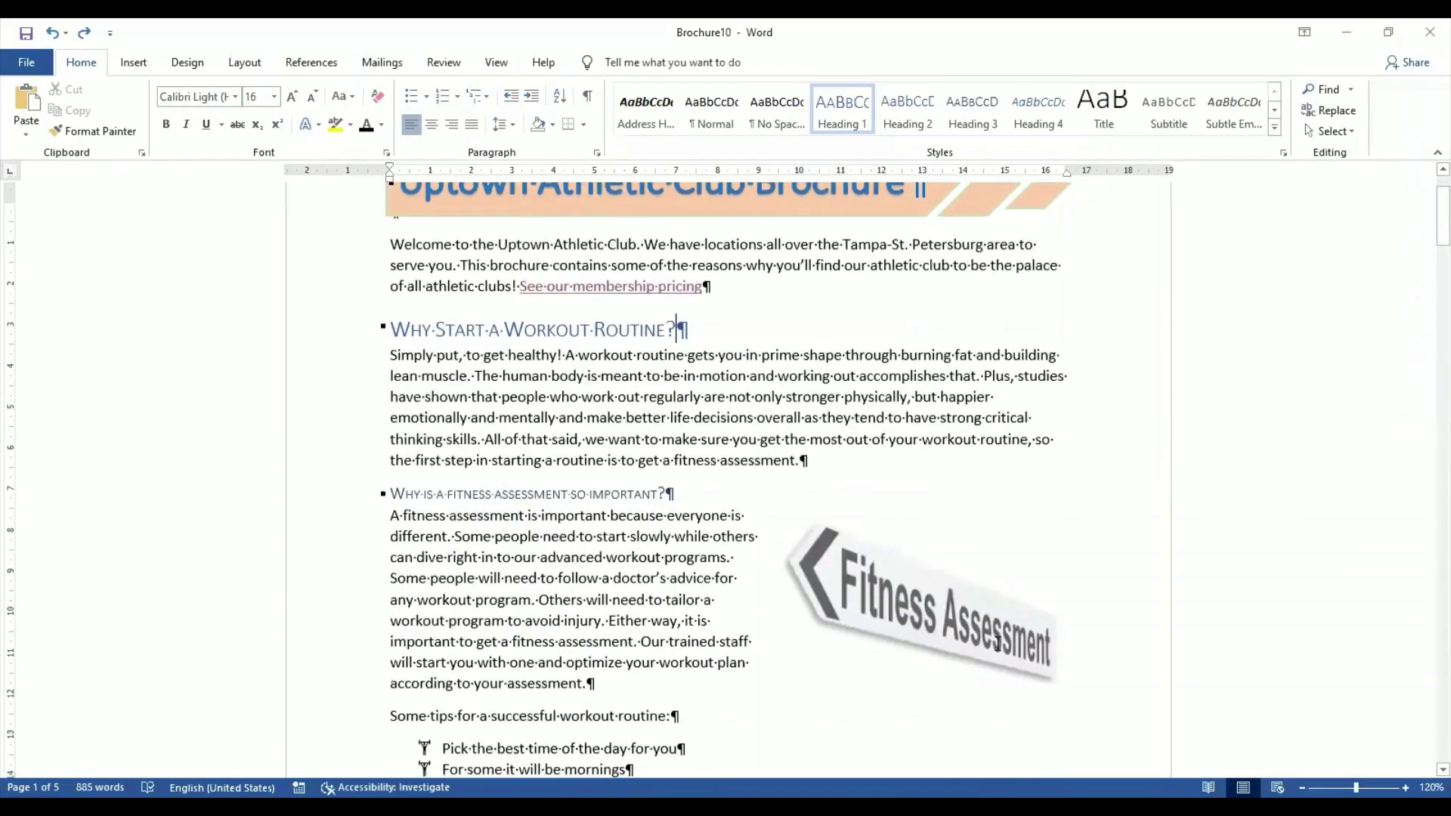
scroll(998, 644, down, 5)
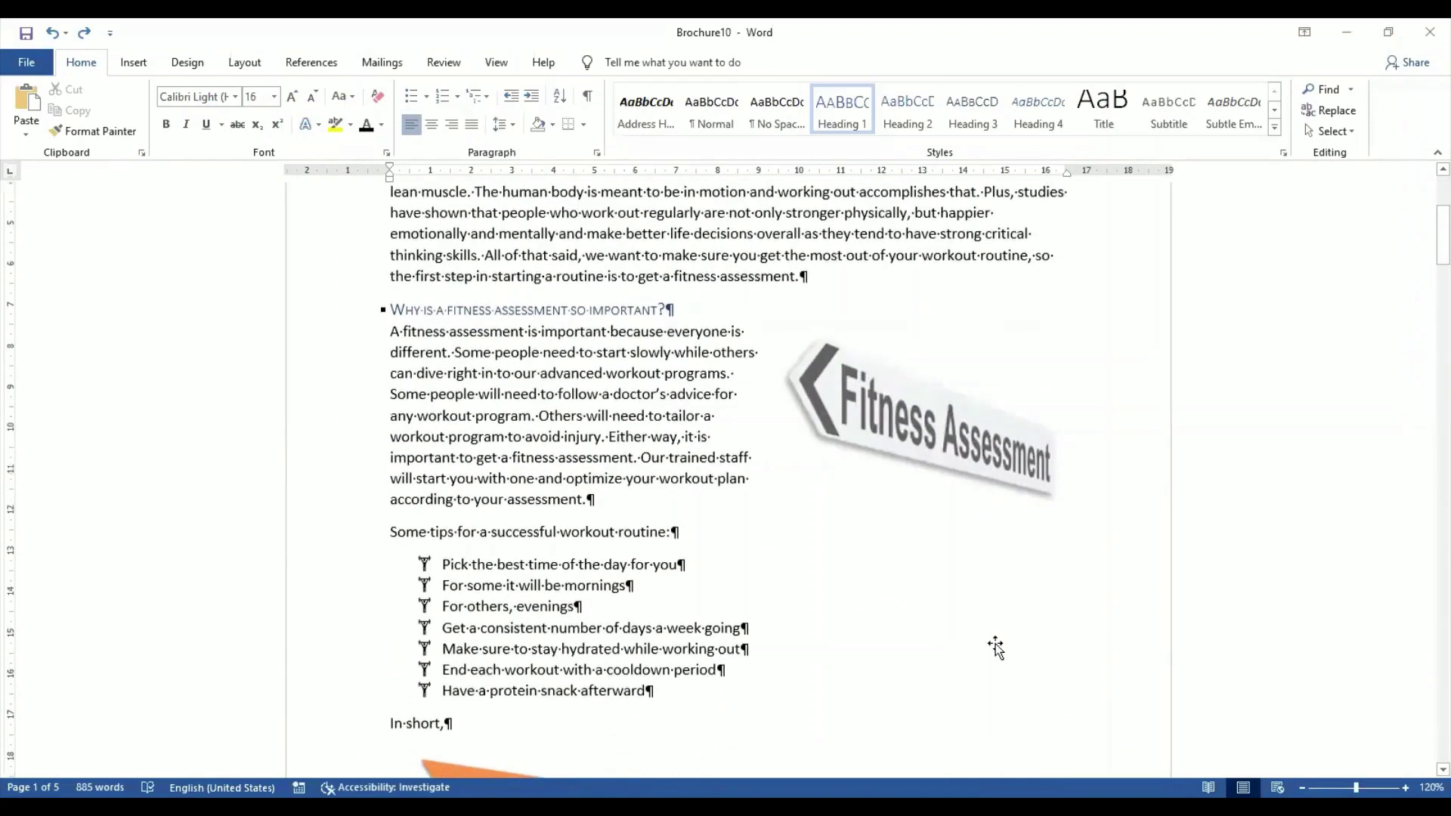
scroll(998, 644, down, 15)
scroll(997, 648, down, 12)
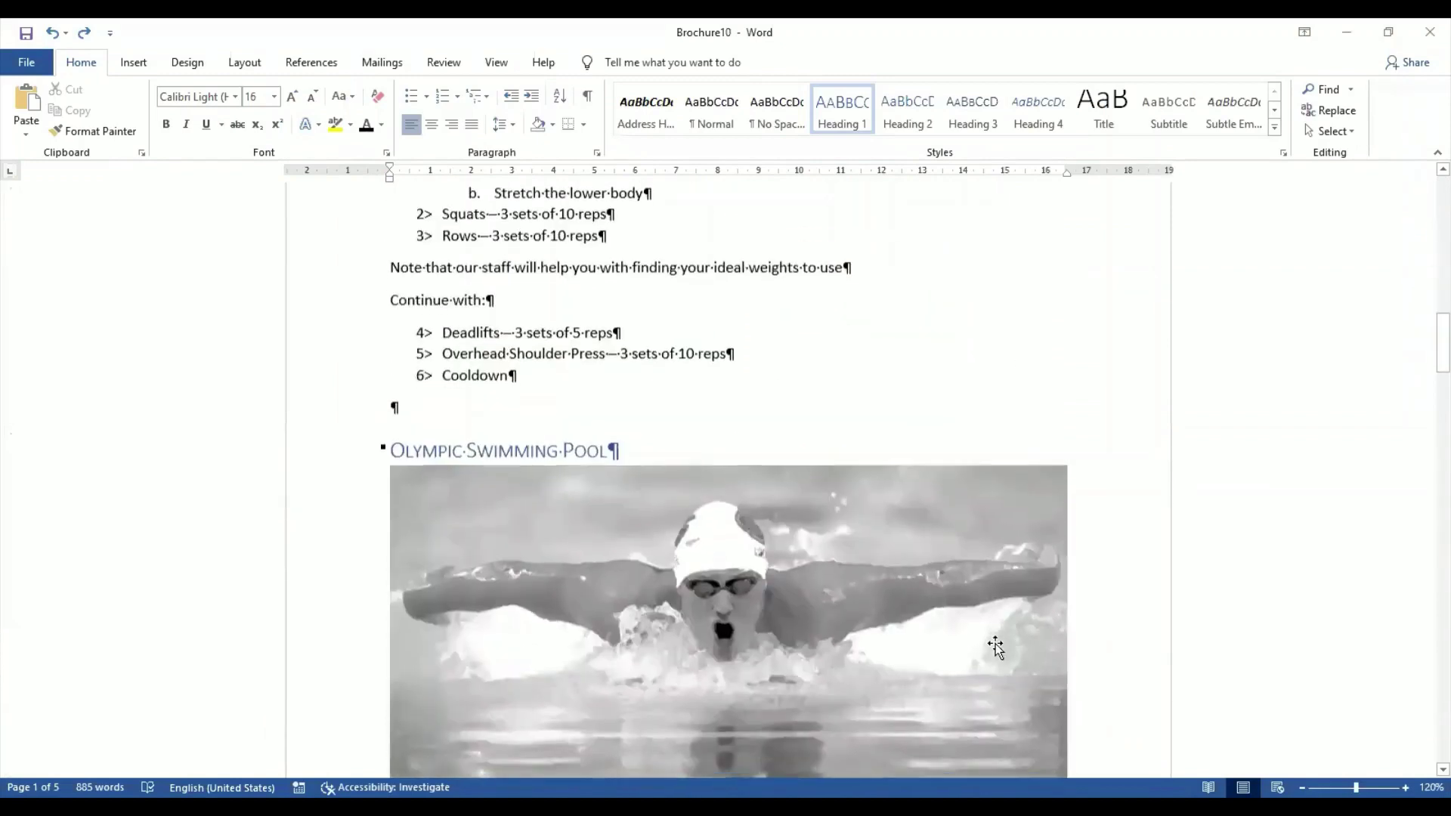
scroll(683, 227, up, 20)
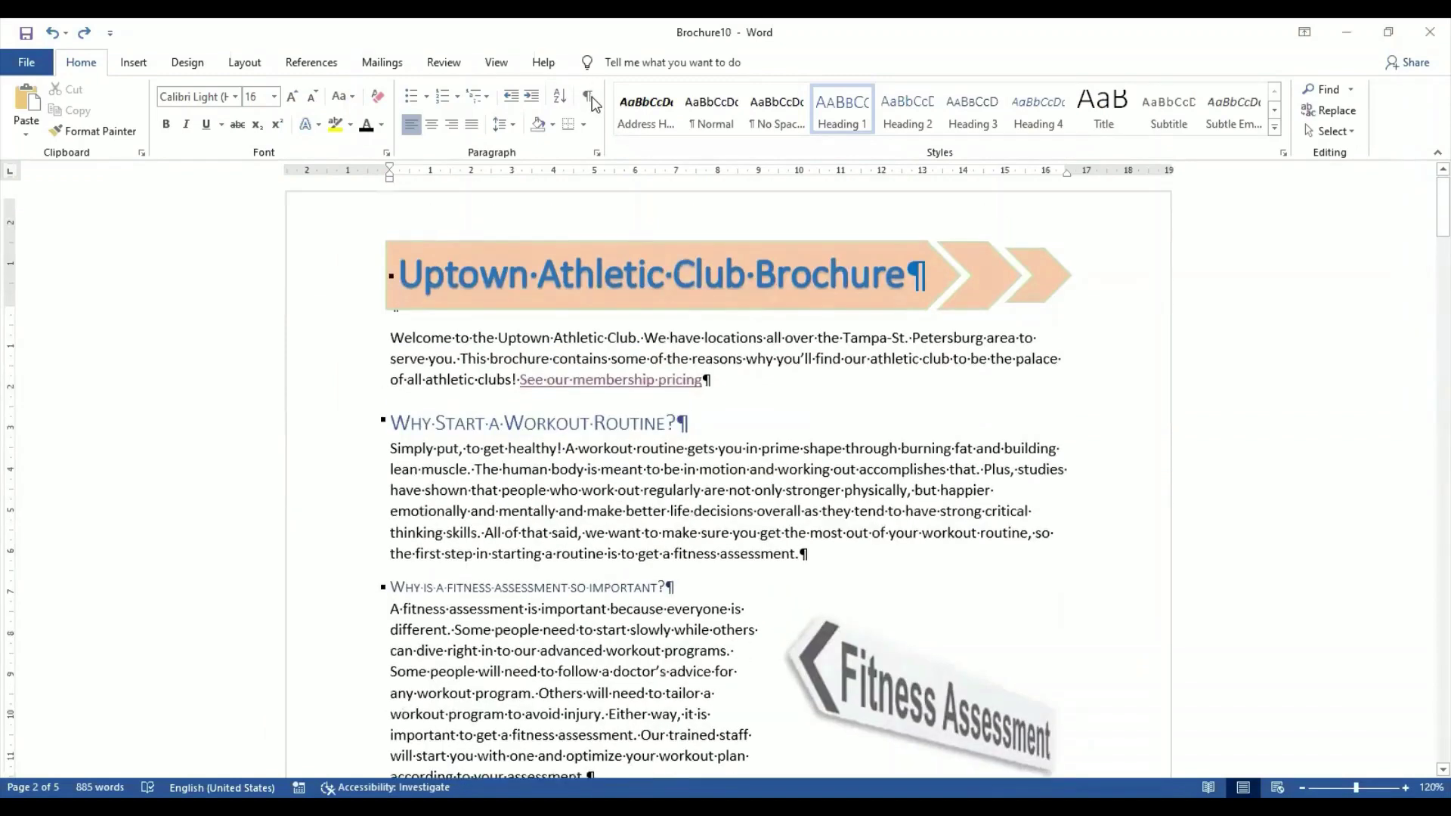
click(589, 97)
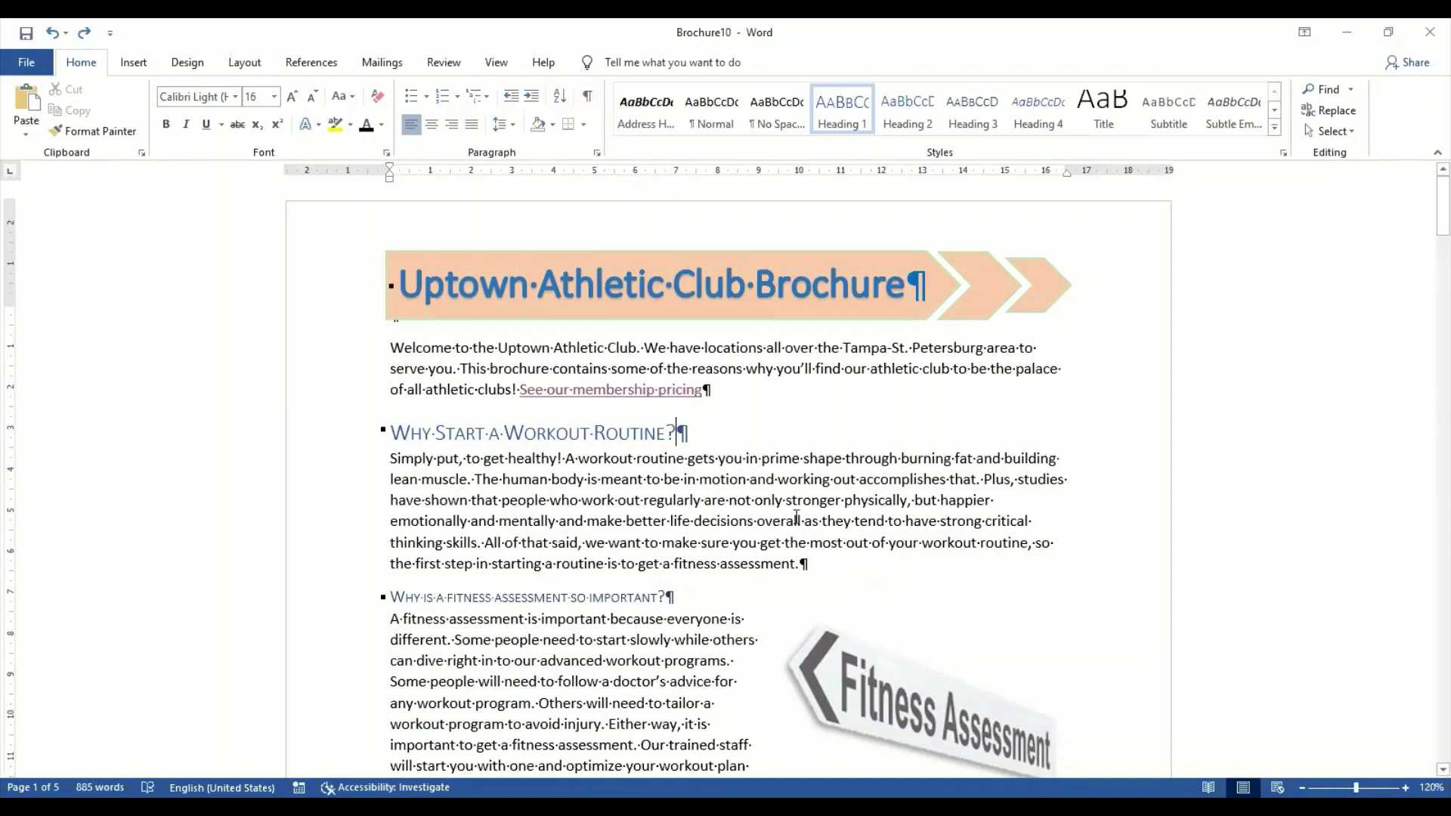
Switch to the Word2019Assignments PDF and read the Watermarks assignment for Brochure11.
click(749, 397)
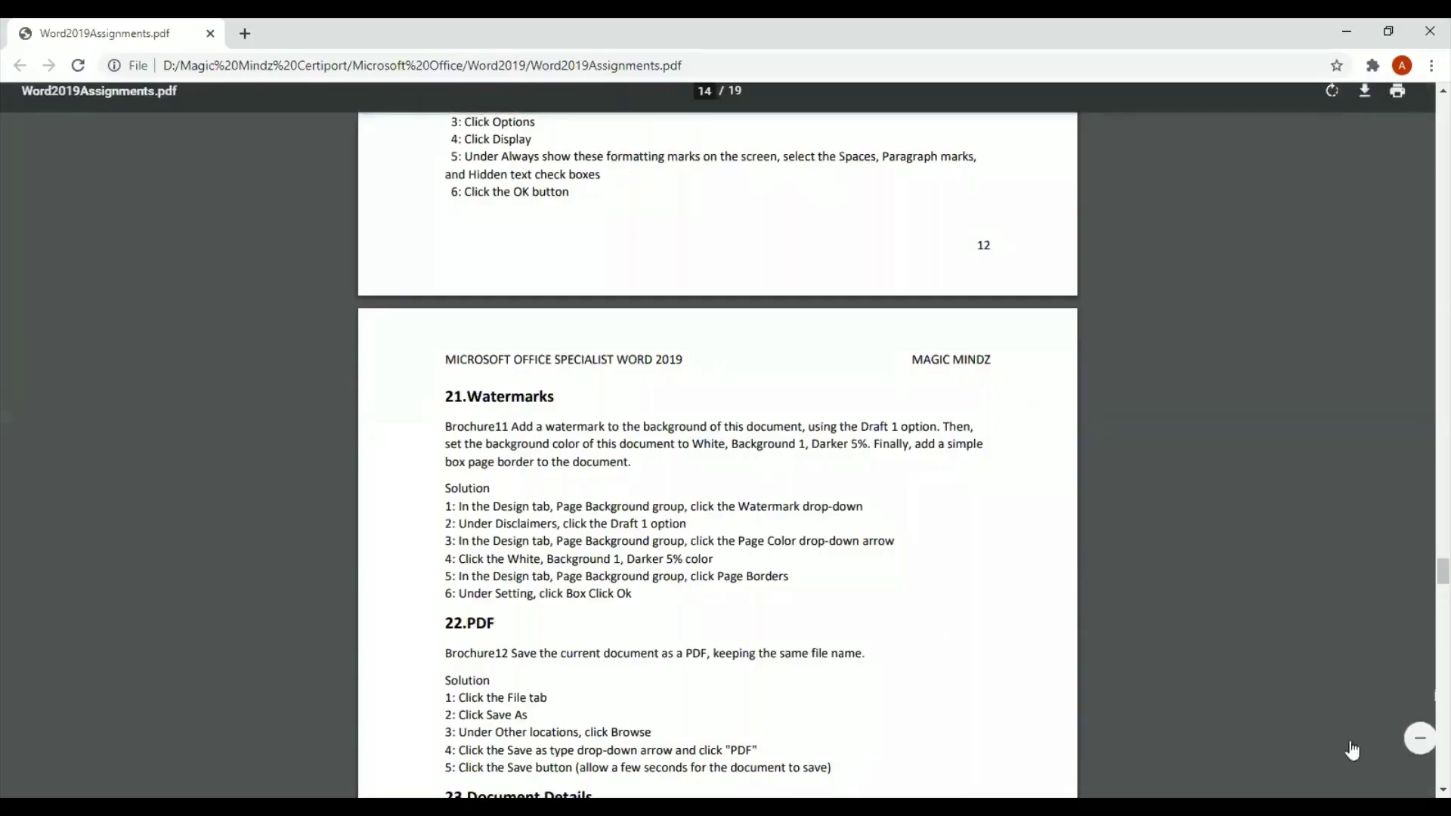
scroll(1253, 684, down, 1)
scroll(717, 461, down, 2)
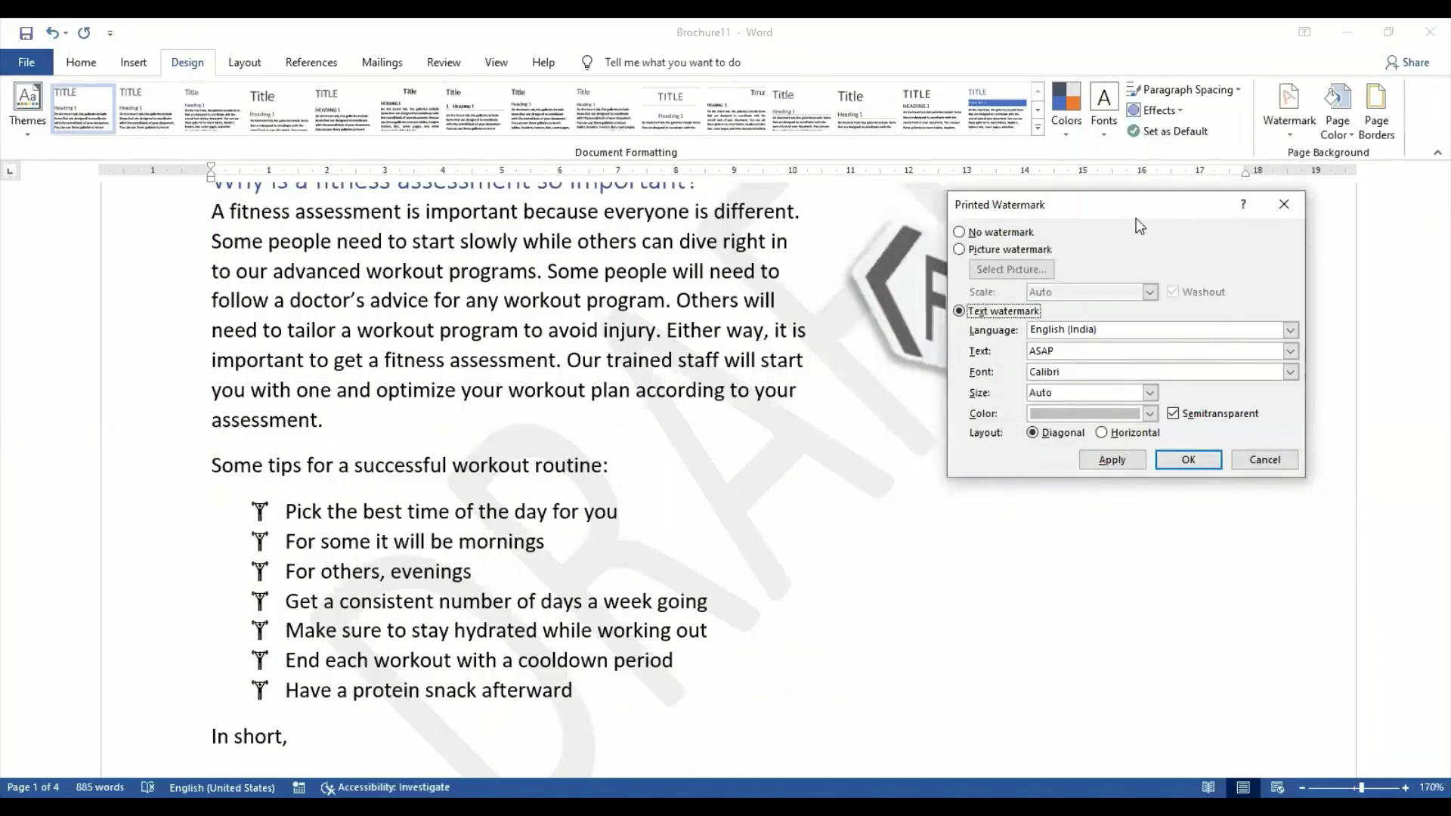
Apply a custom diagonal text watermark reading ASAP in Calibri, with Auto size and a semitransparent dark blue color.
click(1112, 459)
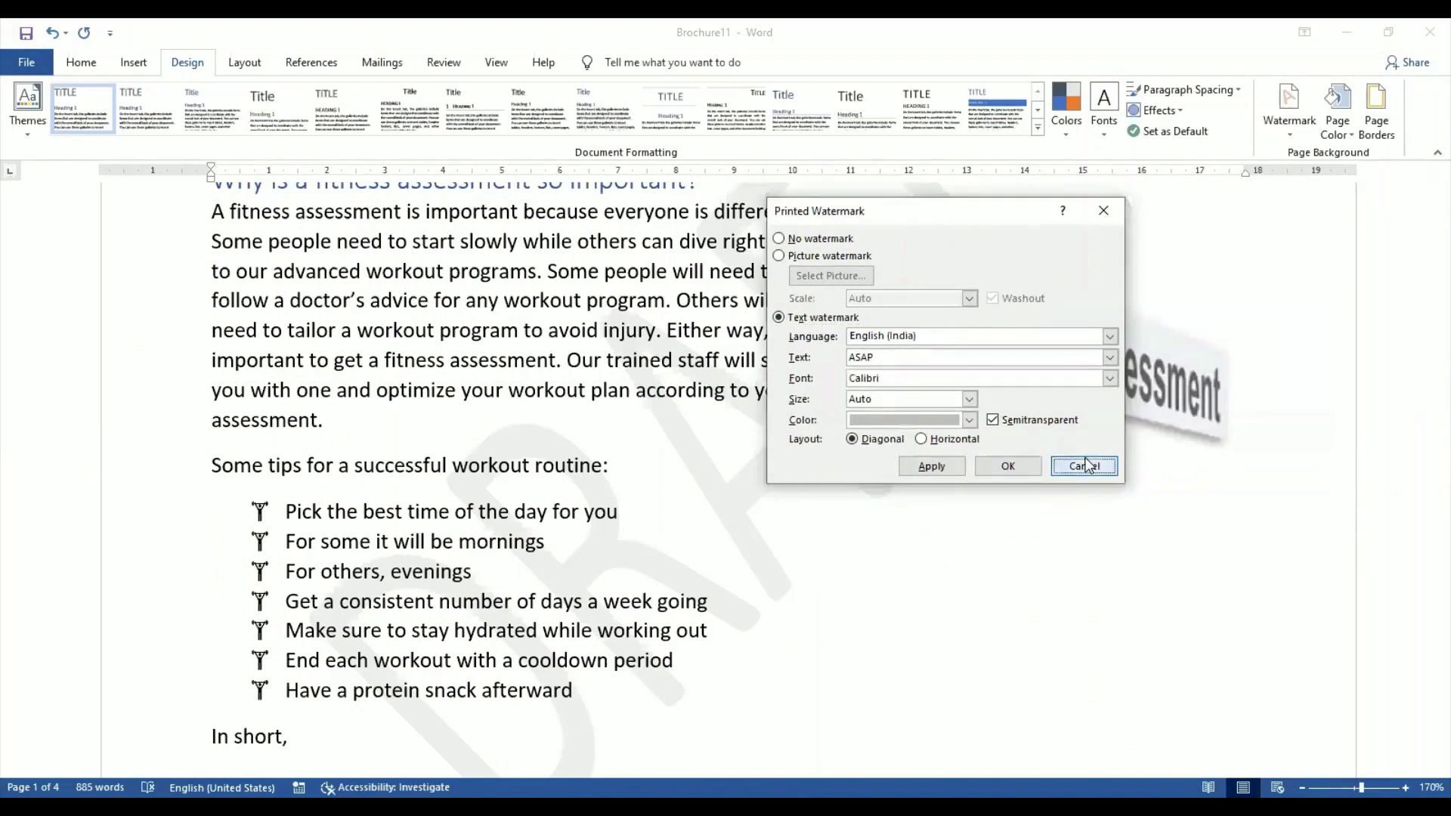
key(Escape)
click(1295, 141)
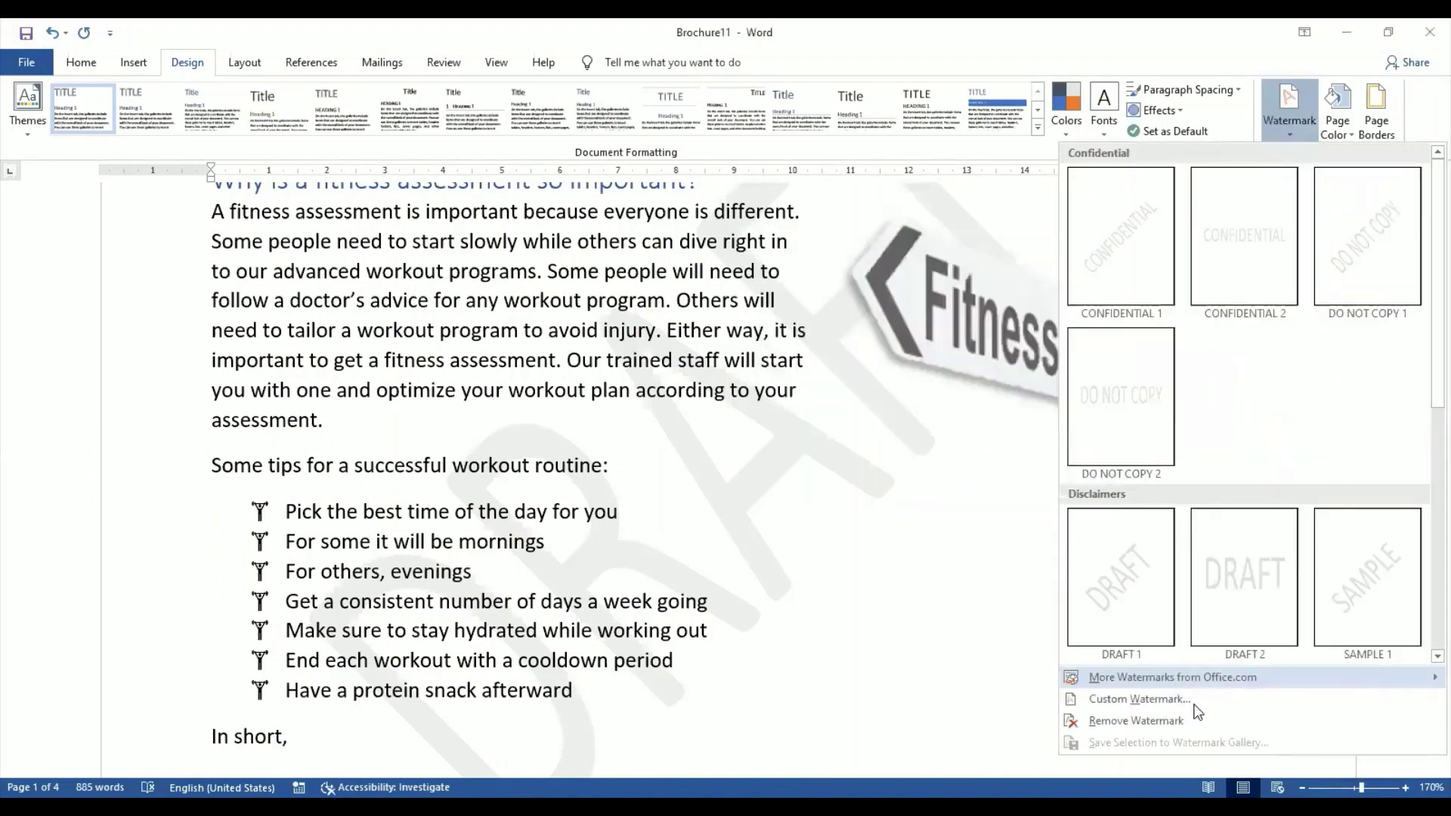
click(1179, 700)
click(820, 318)
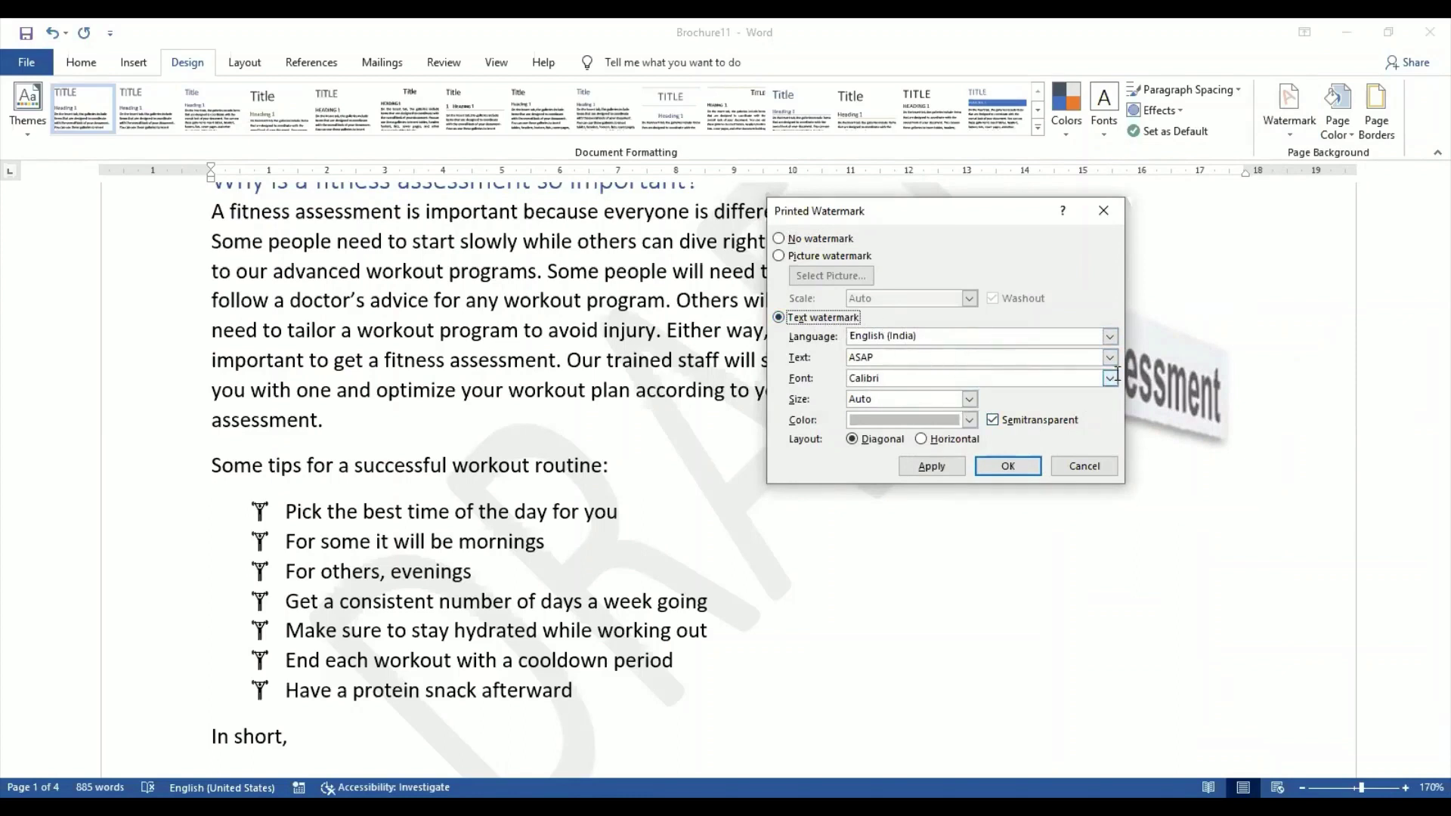
click(969, 399)
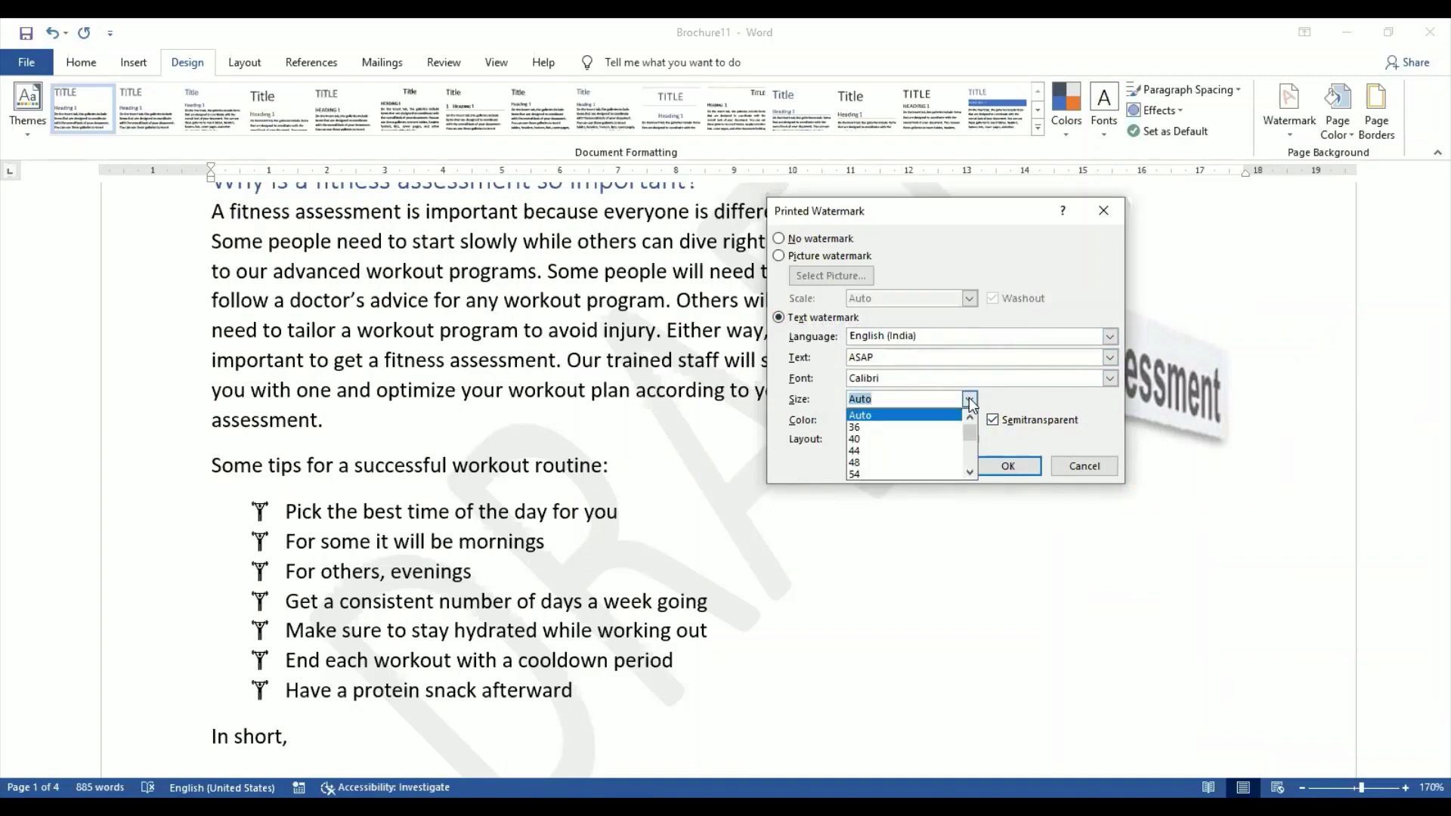
click(970, 400)
click(970, 421)
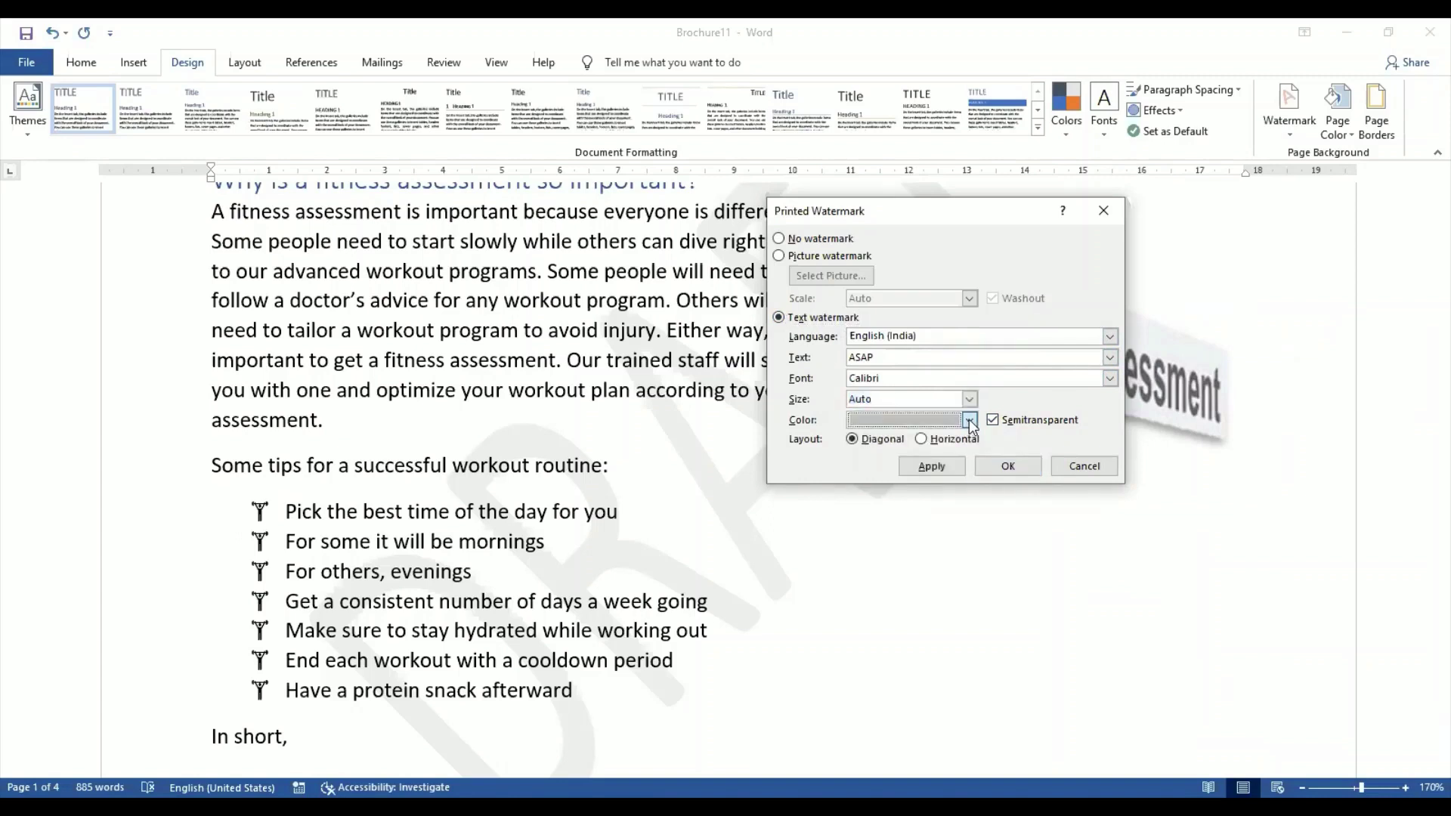
click(970, 421)
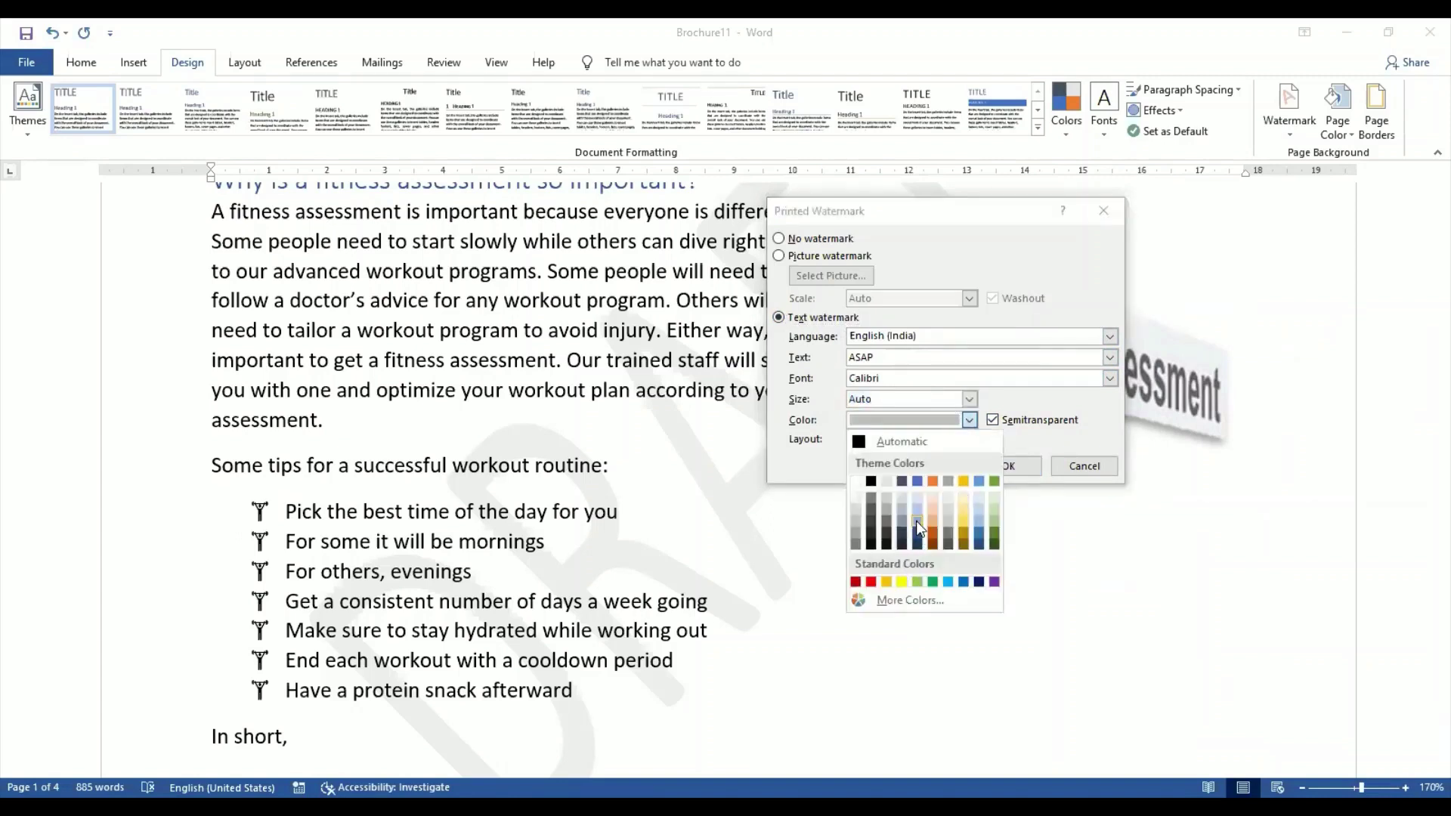
click(918, 536)
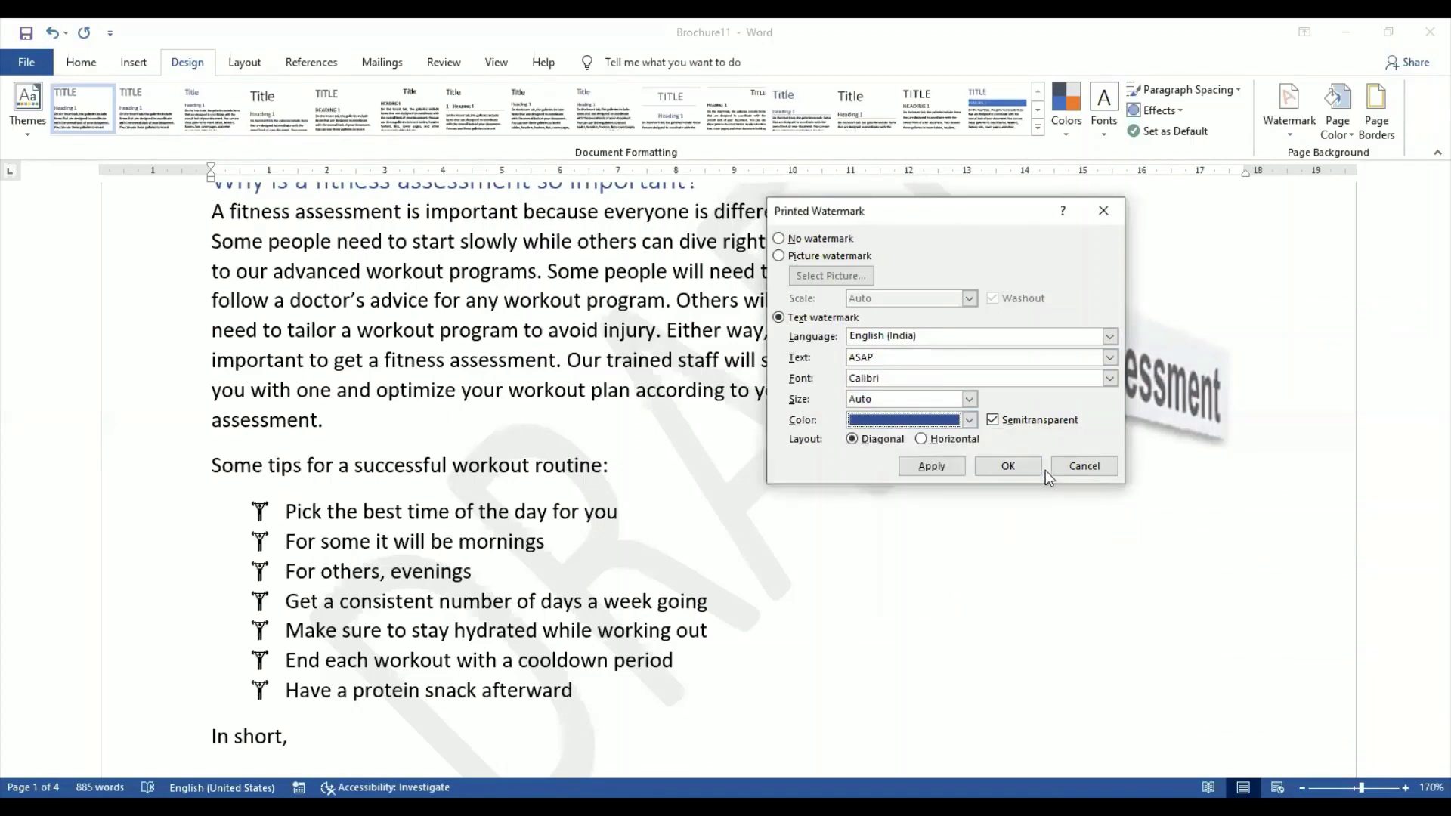
click(938, 466)
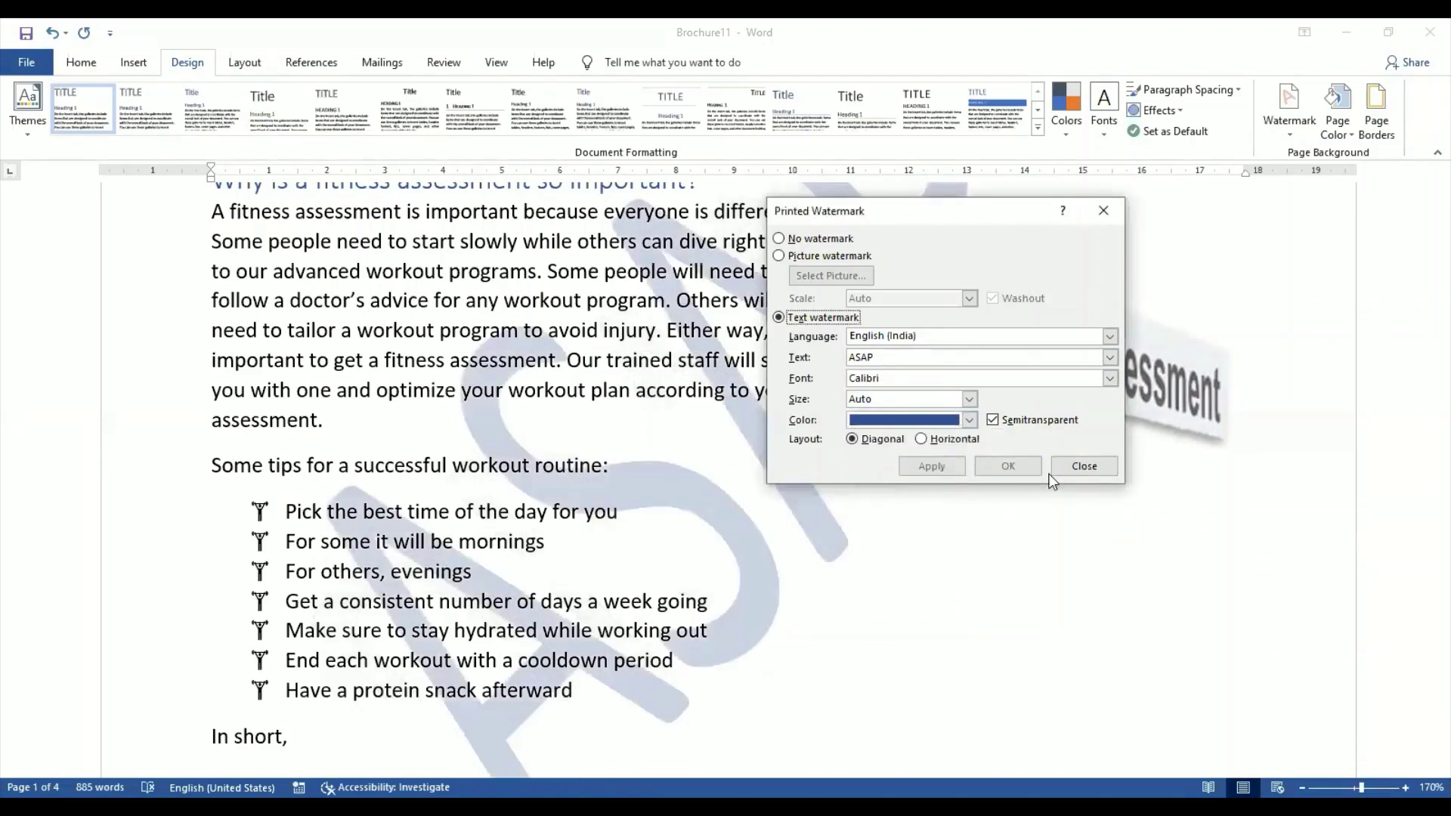
click(1082, 466)
Change the custom text watermark's wording to ABC LTD. COPYRIGHT.
scroll(978, 616, down, 2)
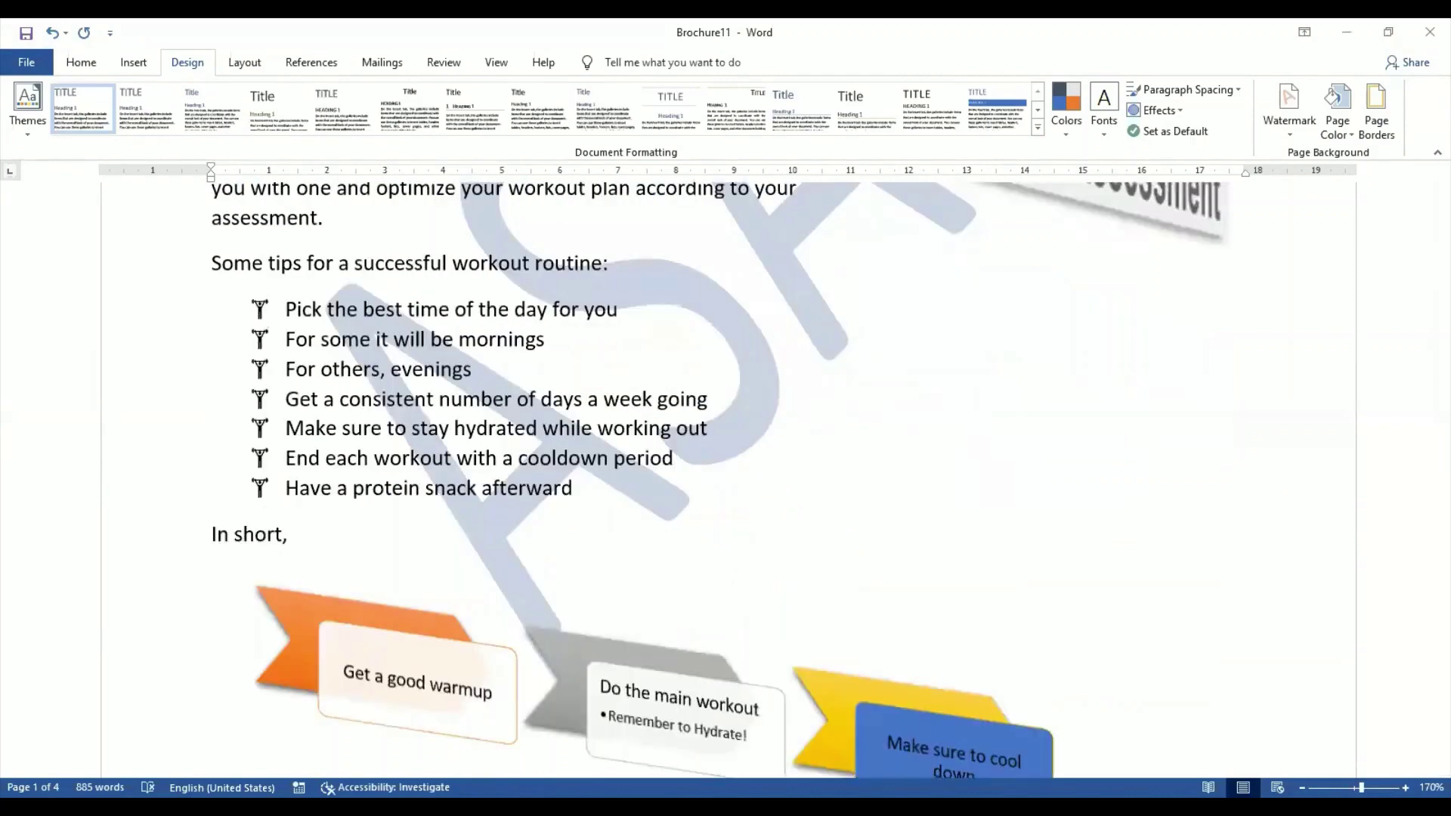
scroll(978, 615, up, 3)
scroll(726, 481, up, 2)
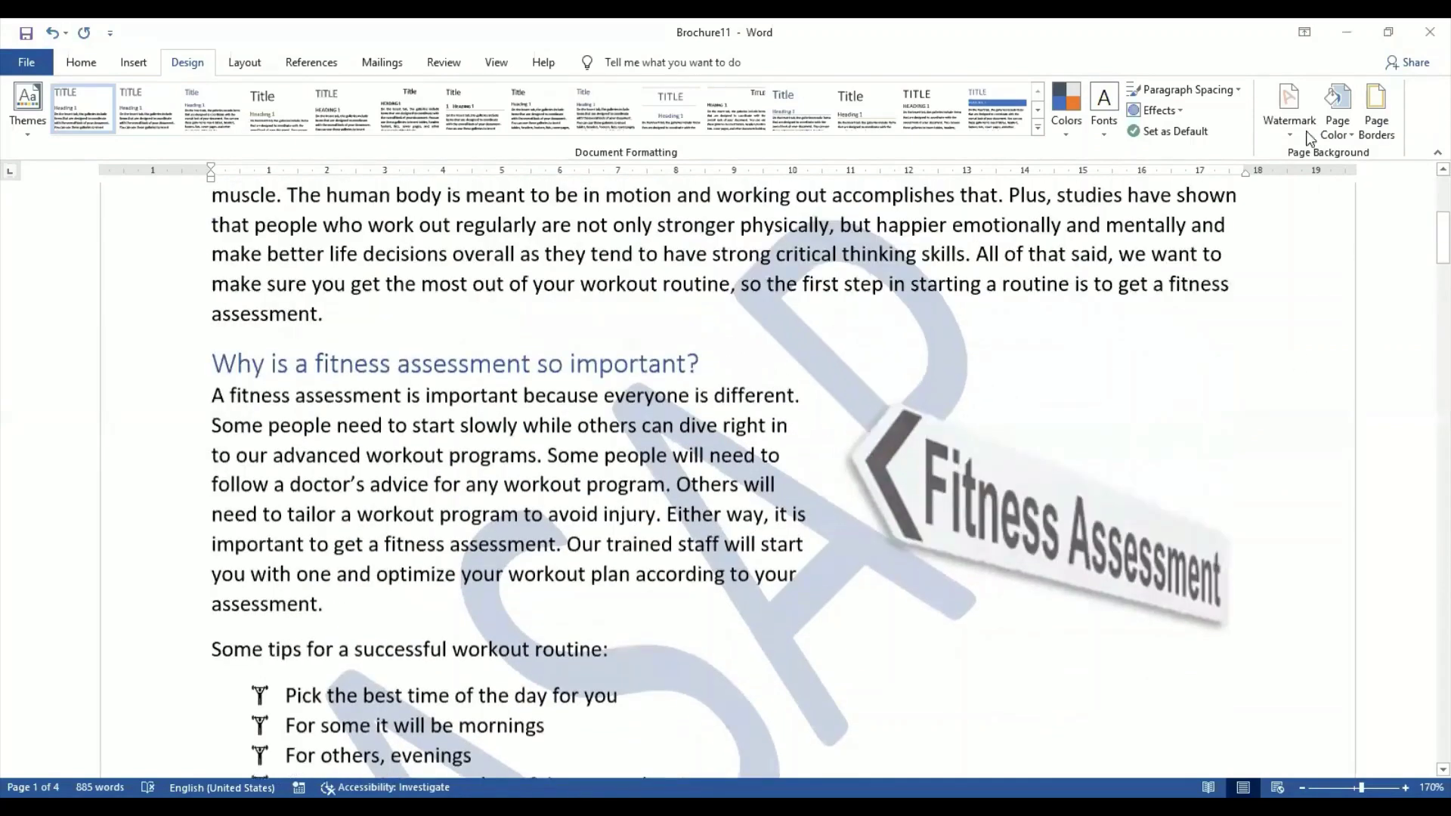
click(1290, 125)
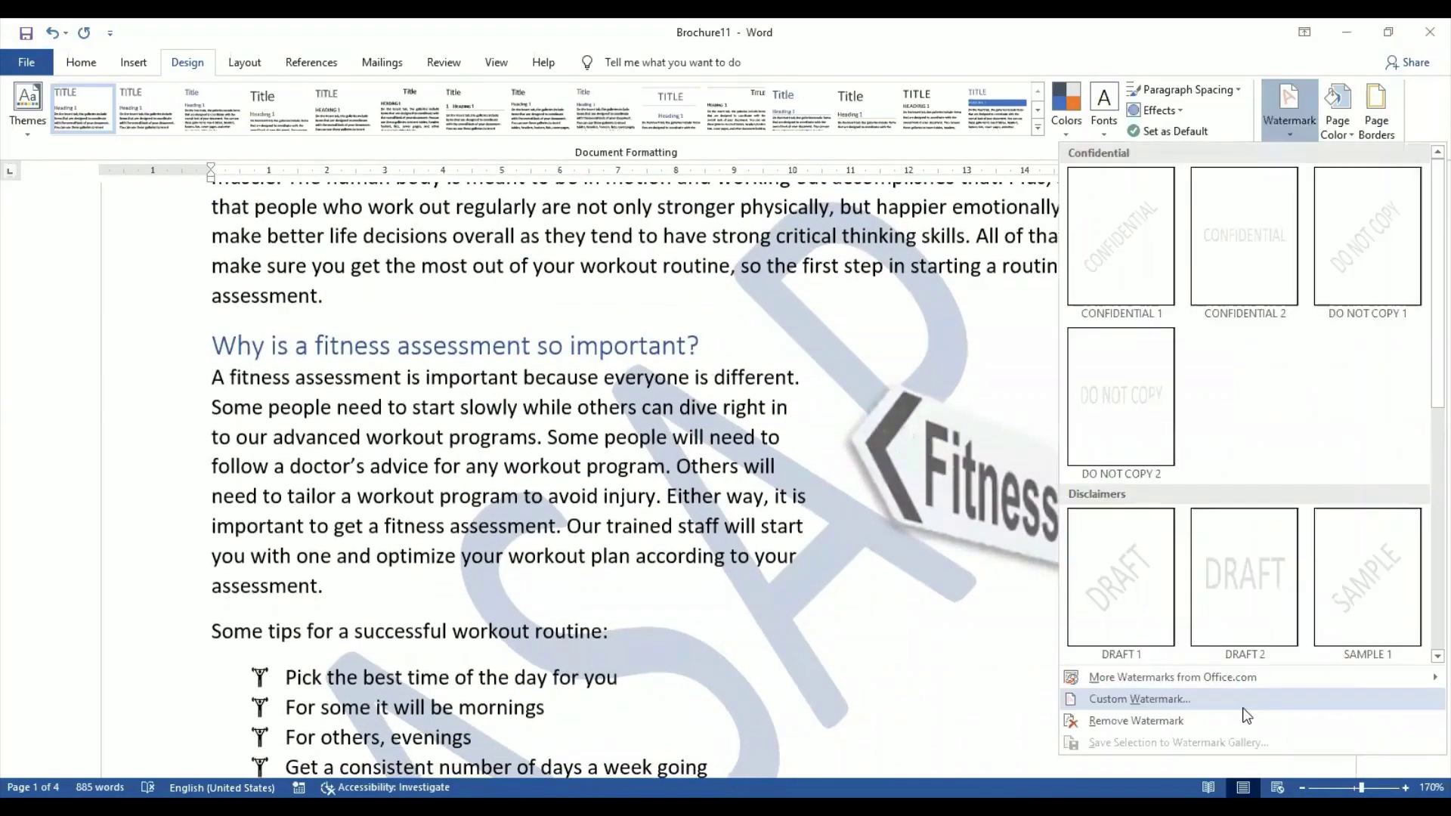
click(1139, 699)
click(779, 318)
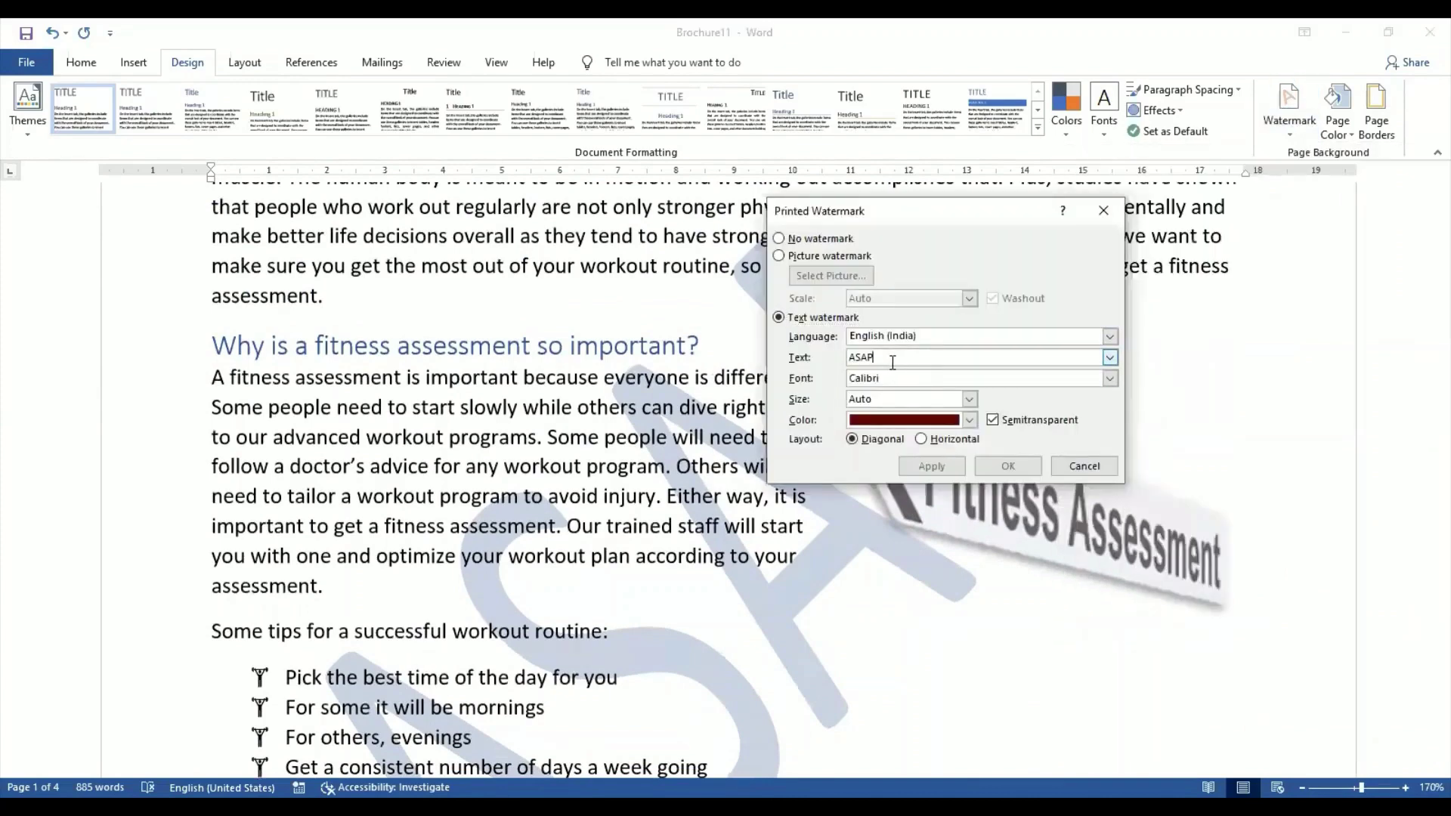
click(975, 357)
text(COPYRIGHT)
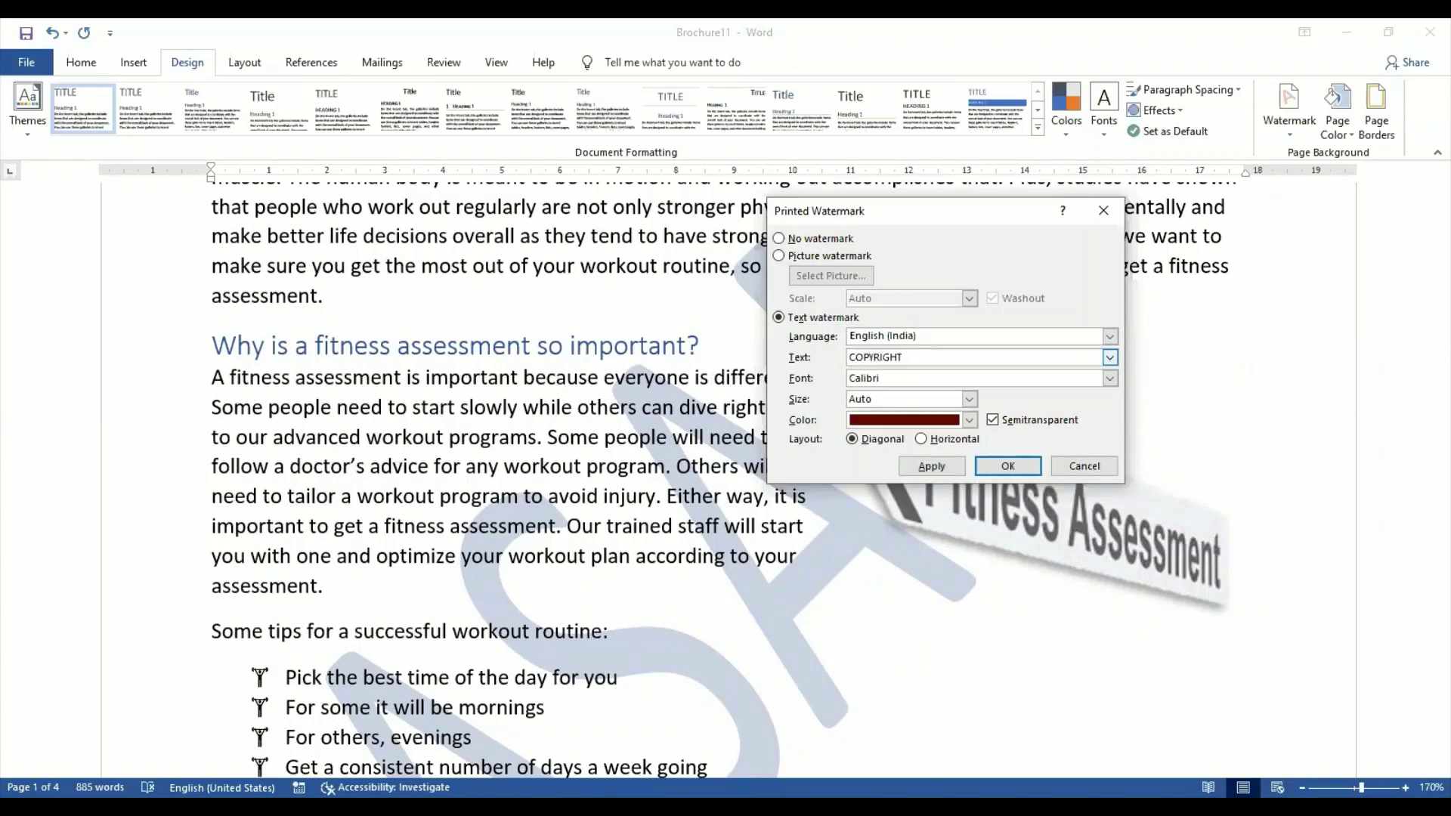
click(851, 358)
text(ABC LTD.)
Color the custom text watermark with the standard blue and apply it to Brochure11.
click(970, 420)
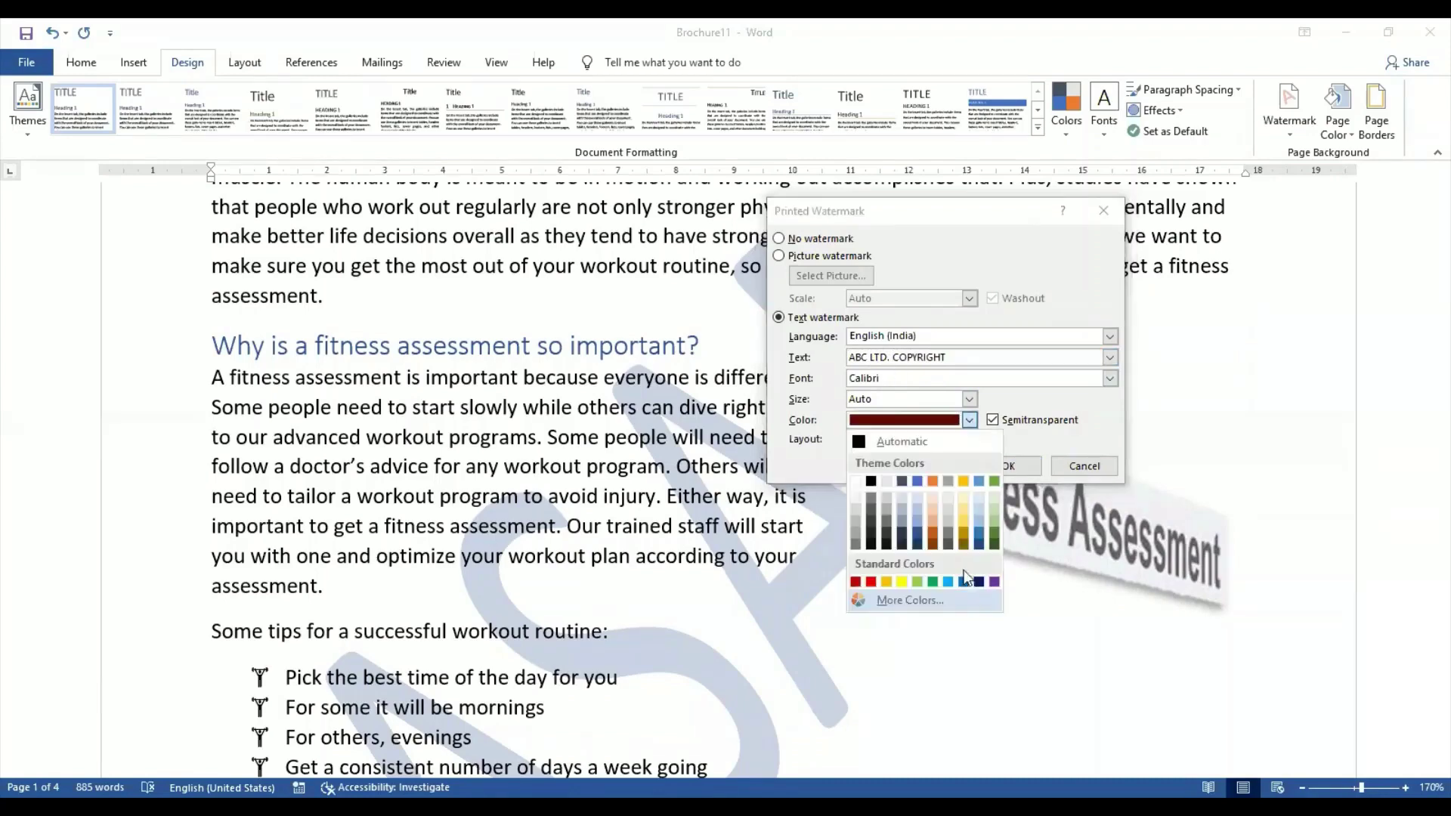
click(964, 582)
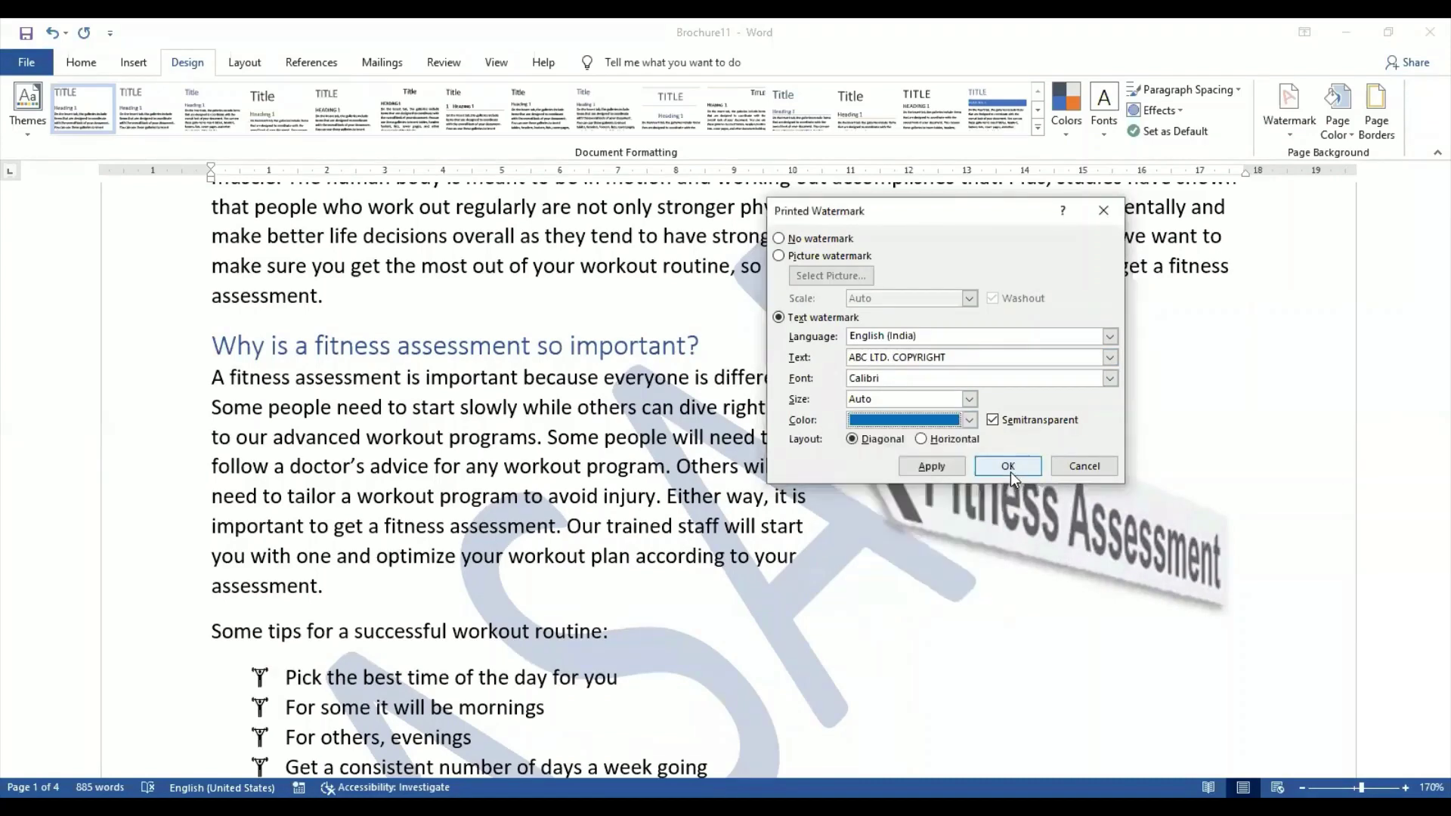
click(1010, 466)
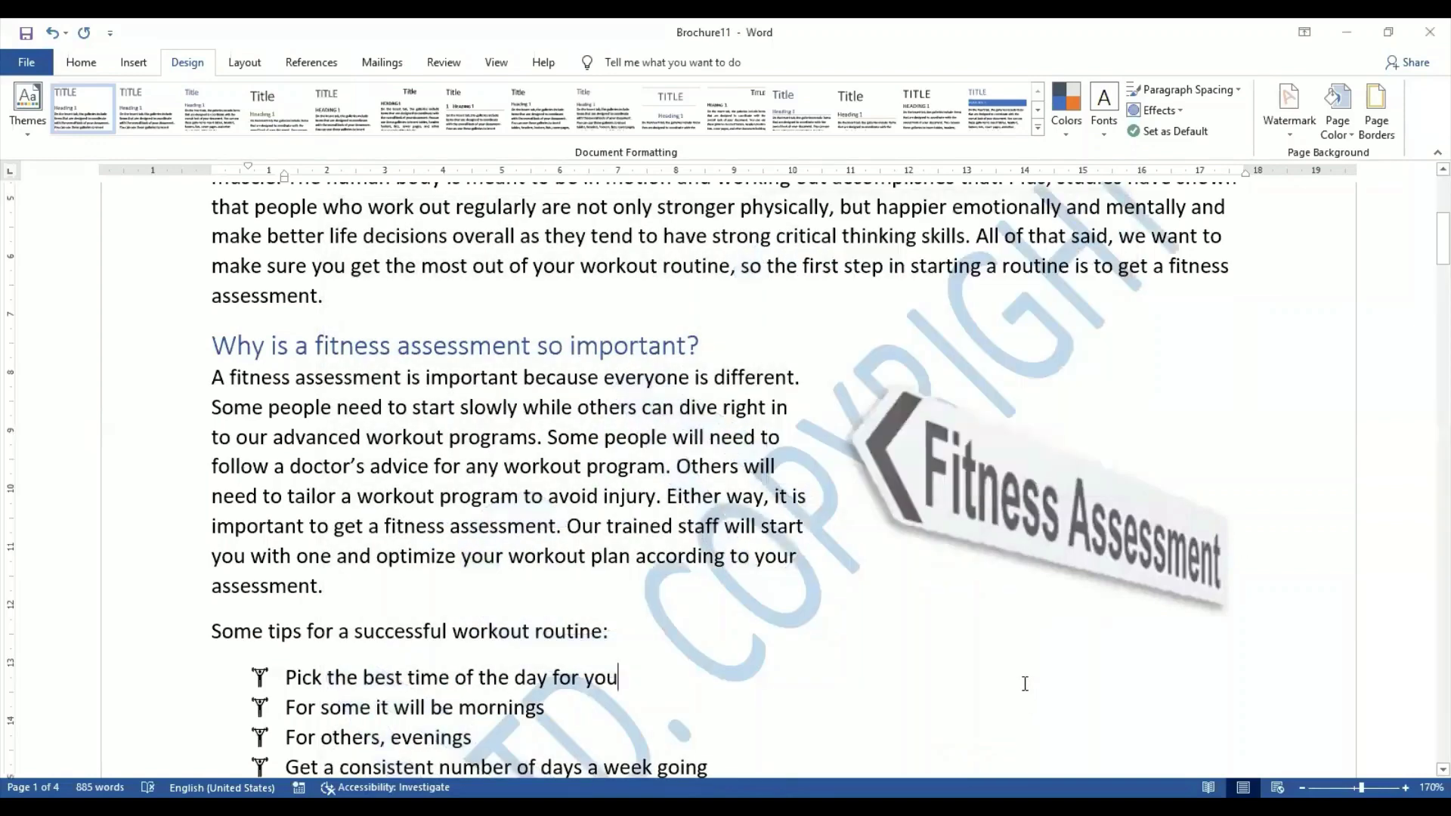
Examine the ABC LTD. COPYRIGHT watermark across all pages of Brochure11, zoomed out to 80%.
scroll(1025, 683, down, 2)
scroll(1024, 685, up, 5)
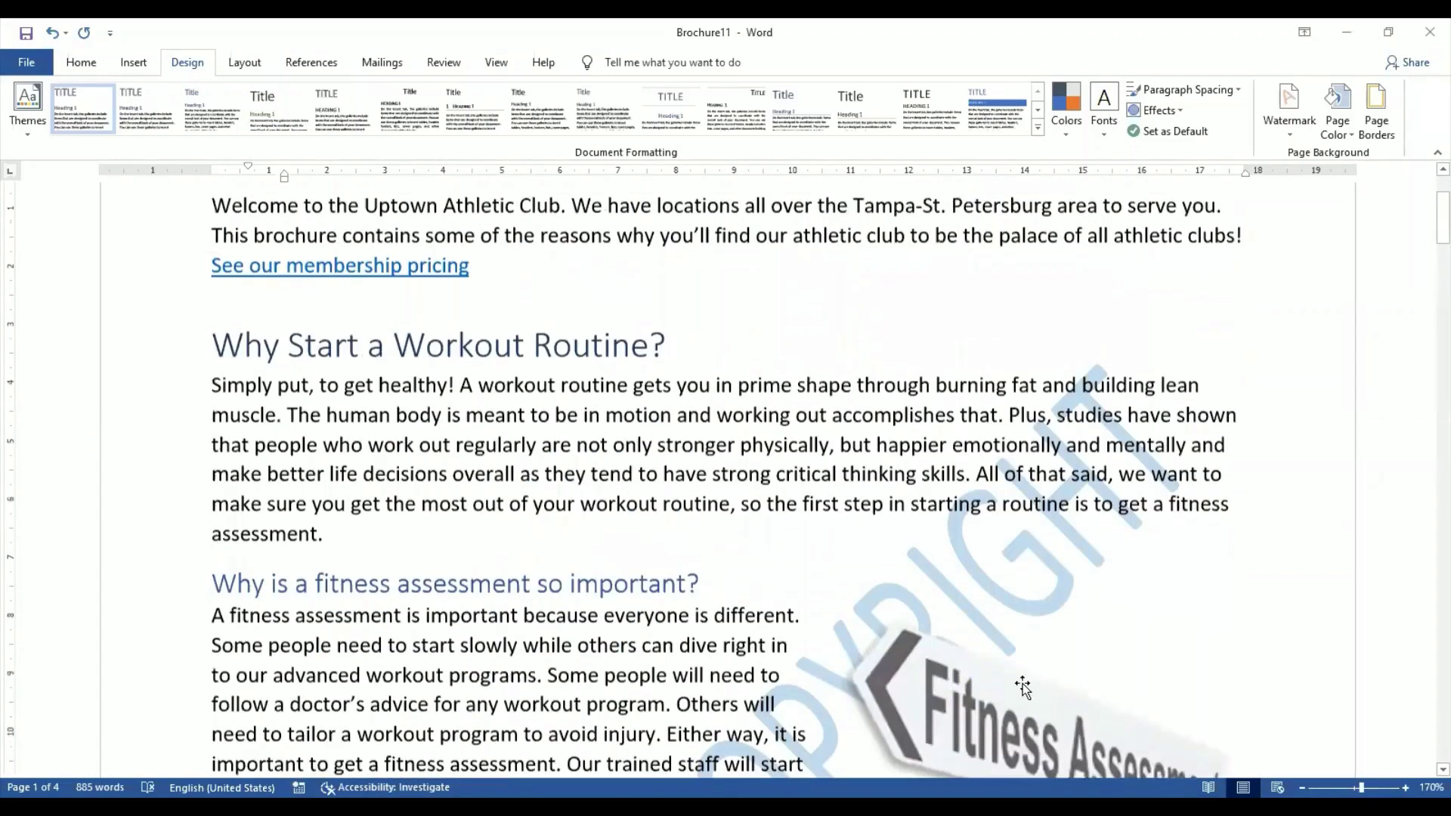
scroll(1024, 687, up, 2)
scroll(1024, 687, down, 4)
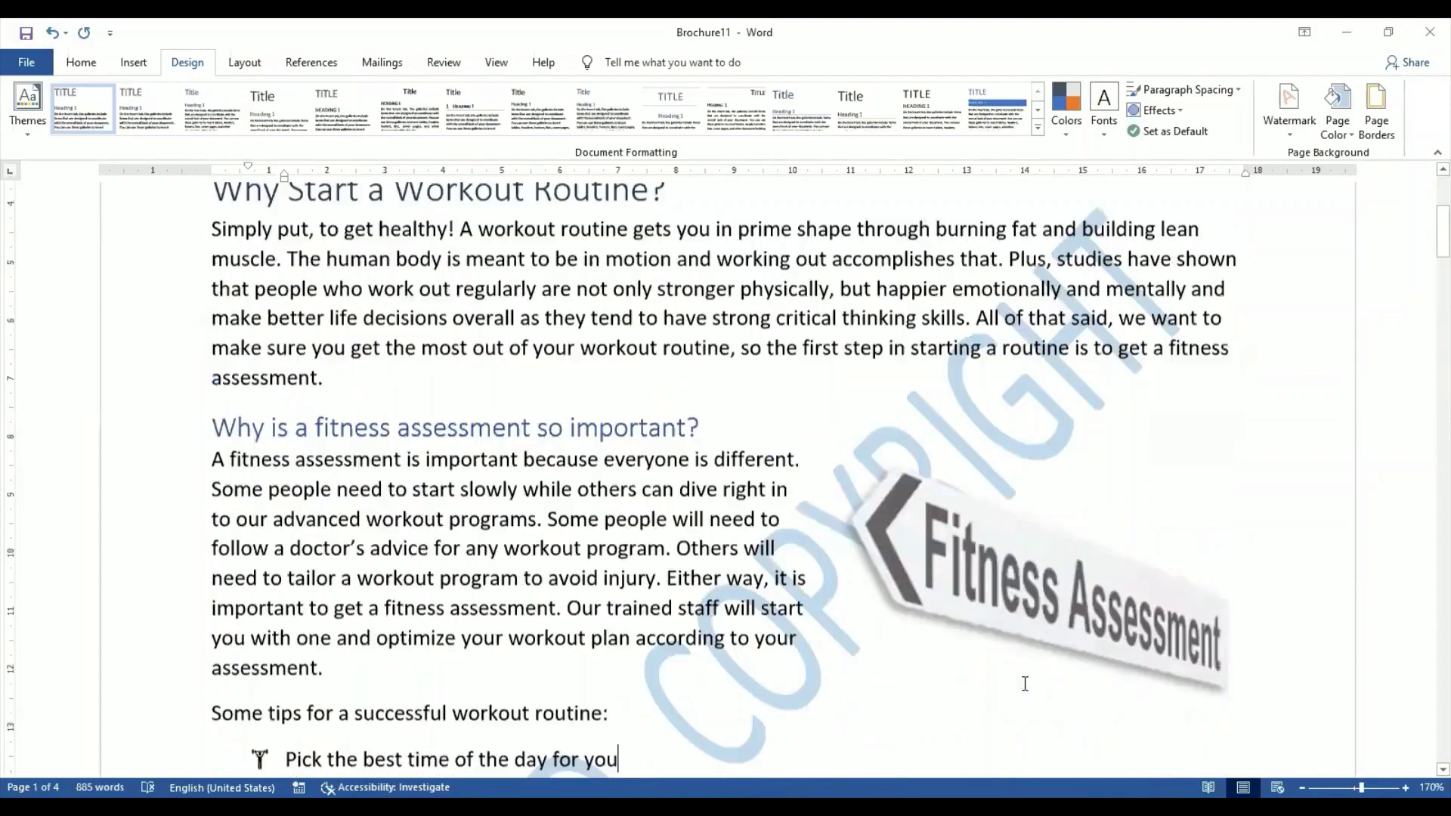
scroll(1192, 745, down, 3)
click(1301, 788)
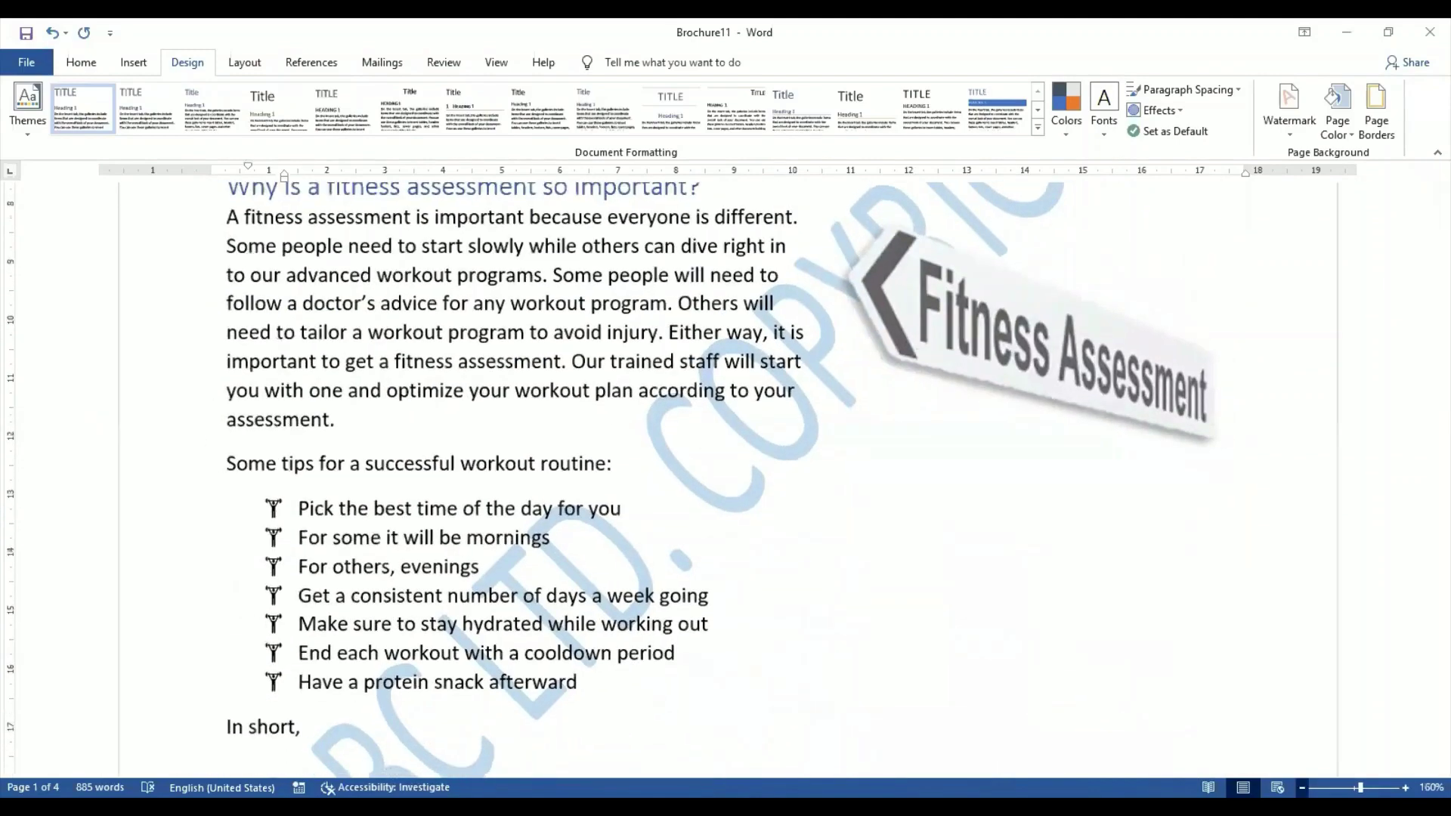
click(1301, 788)
click(1301, 788)
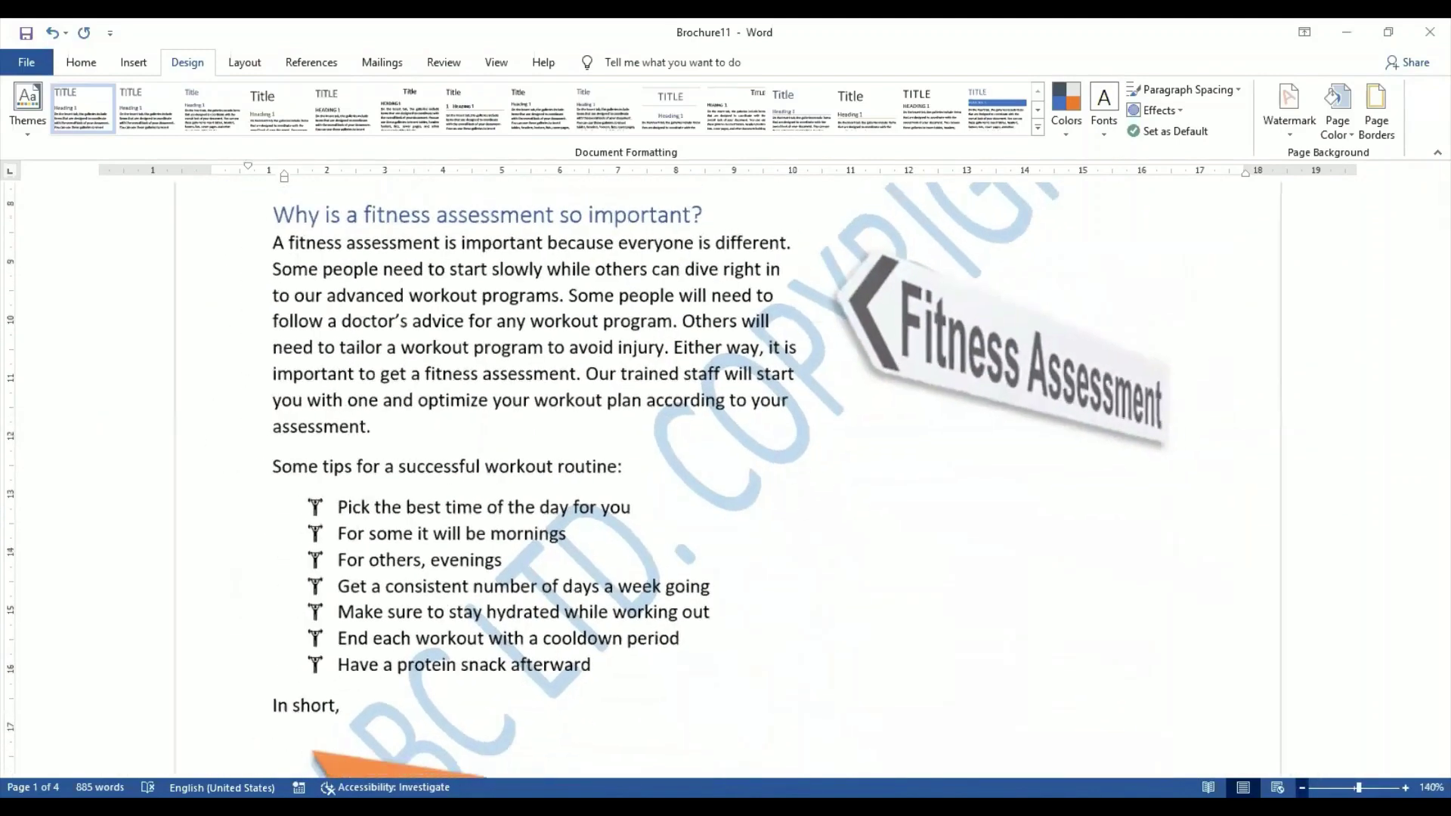
click(1302, 787)
click(1302, 788)
click(1301, 788)
click(1301, 788)
click(1301, 787)
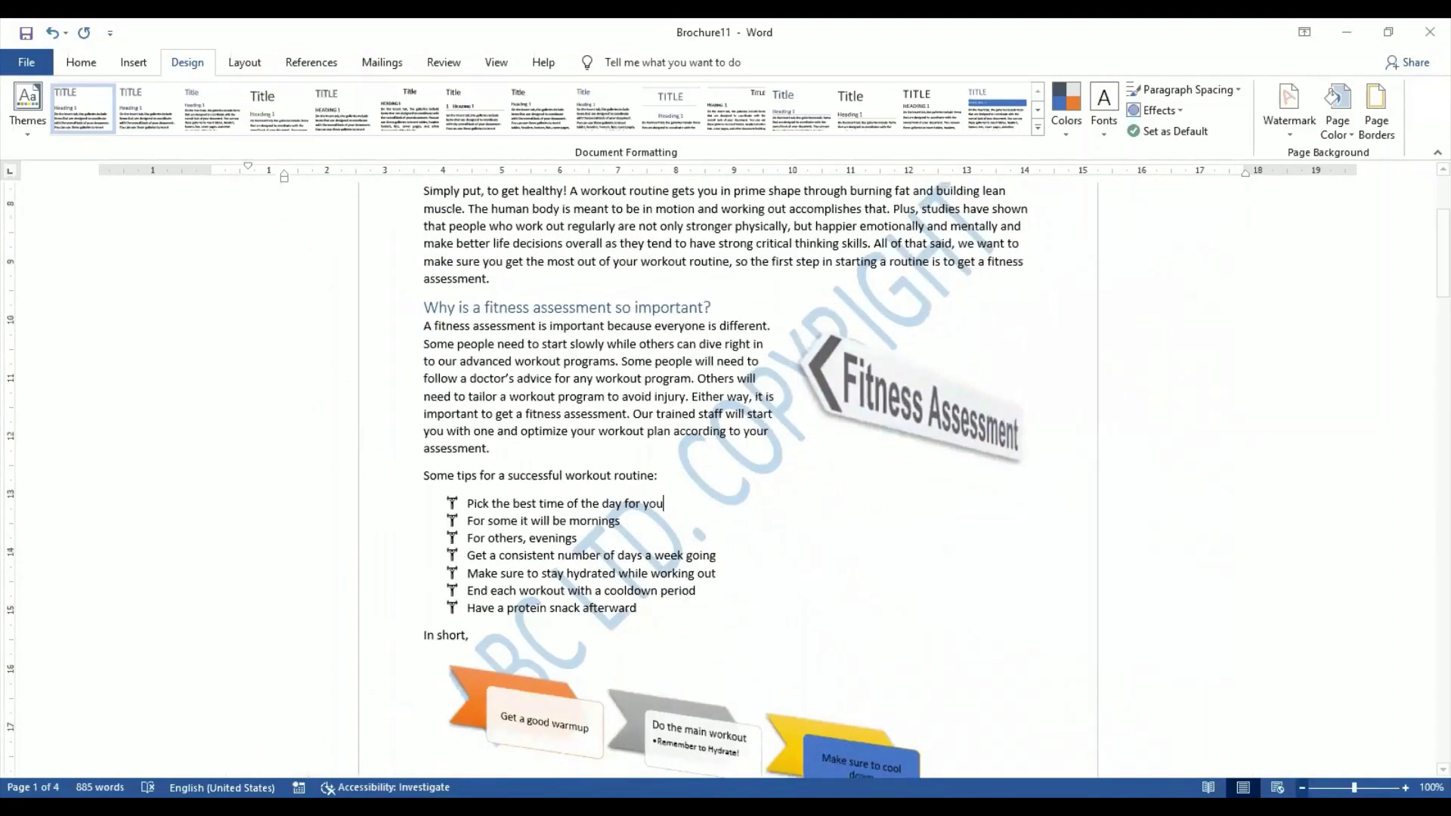
click(1301, 788)
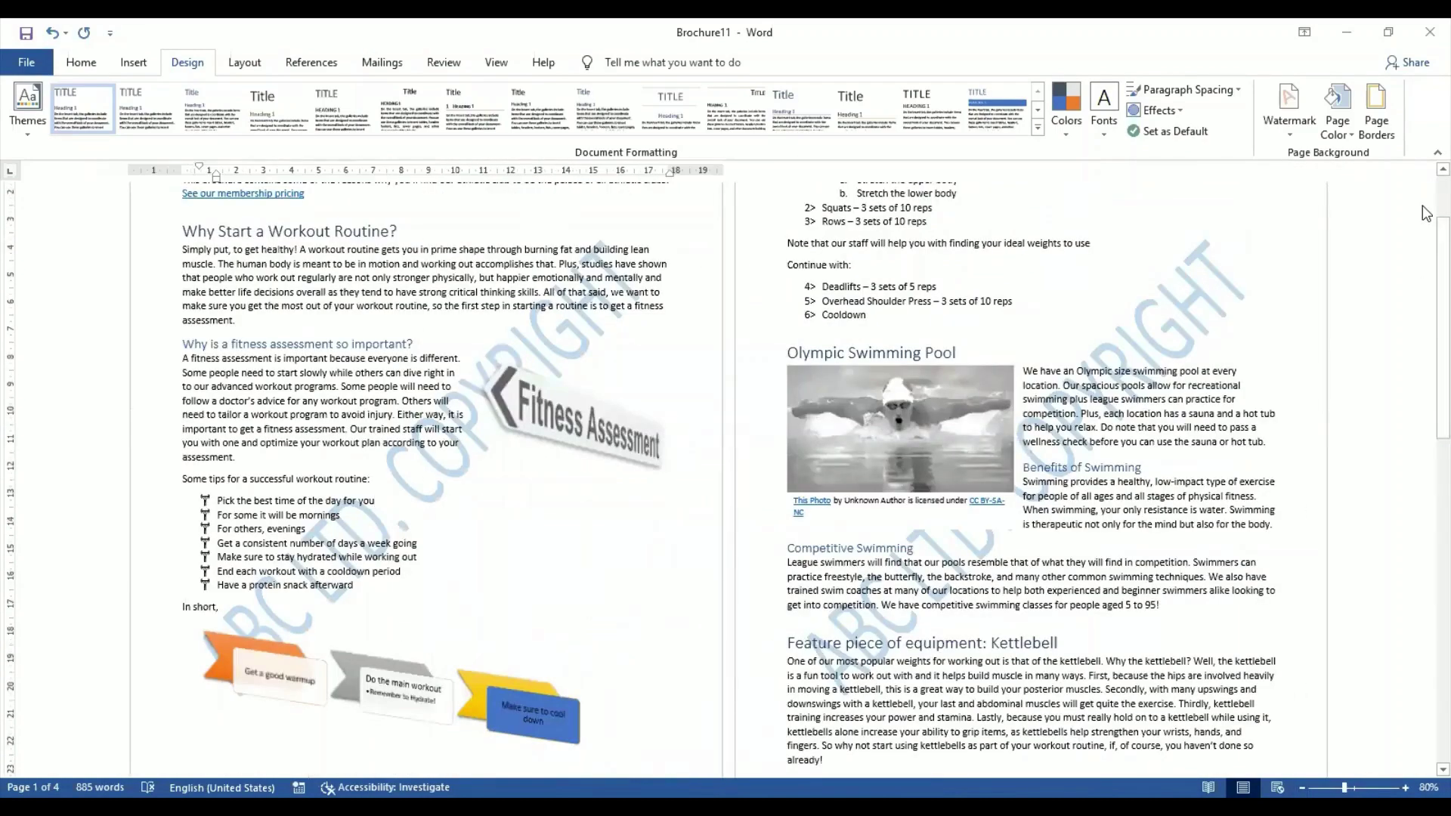
scroll(1427, 211, up, 3)
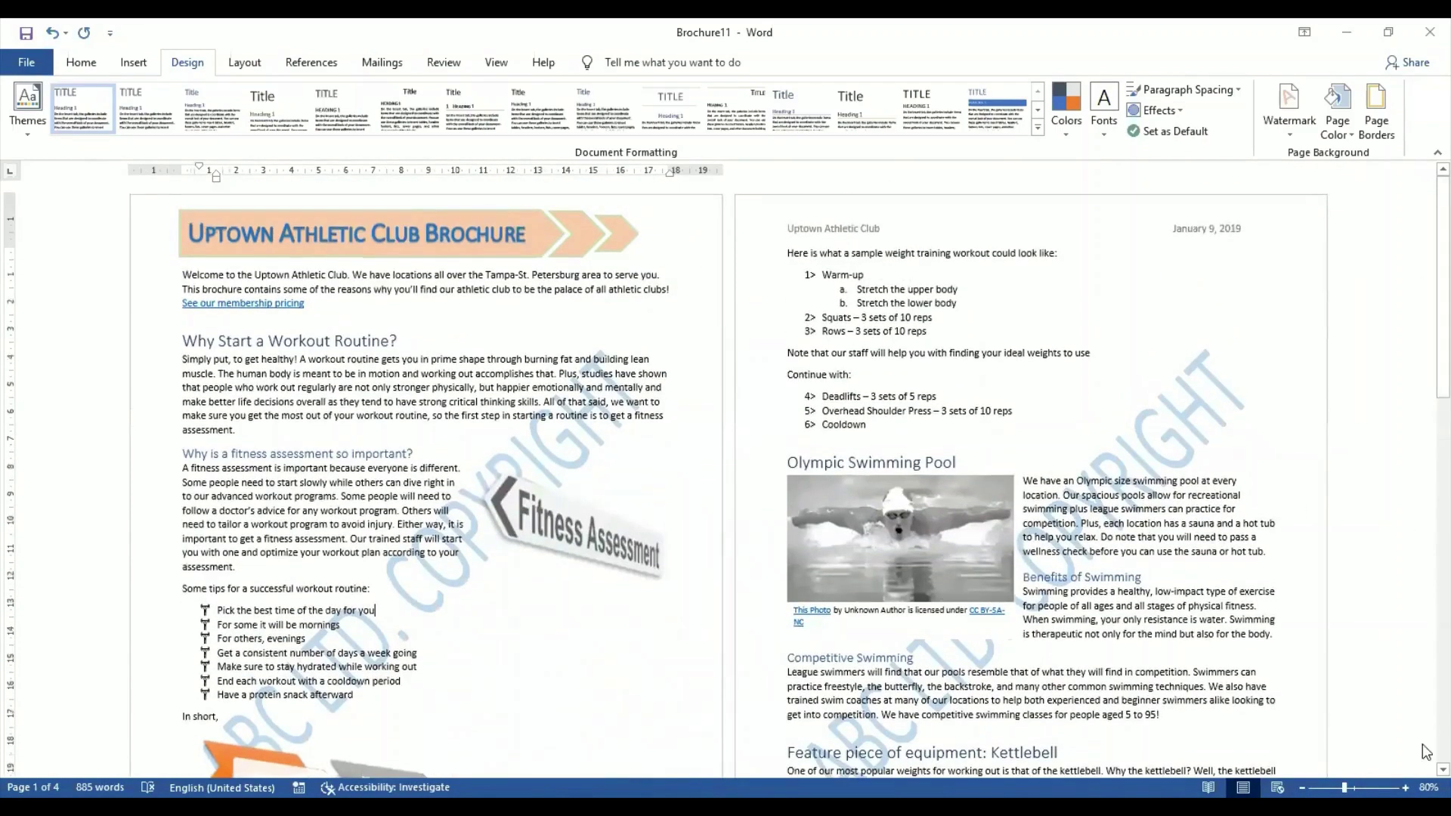
scroll(1427, 756, down, 5)
scroll(1427, 759, down, 6)
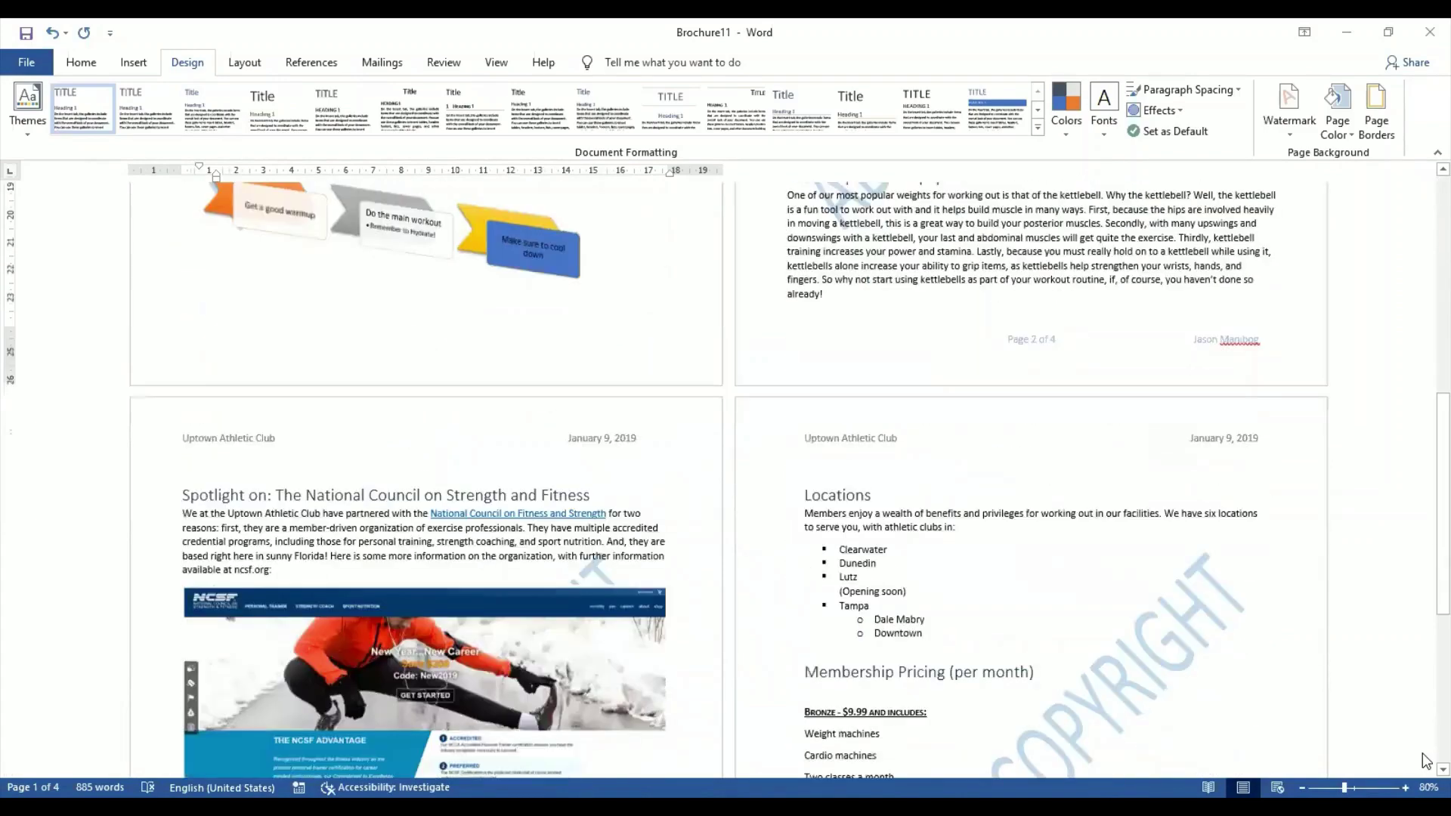
scroll(1425, 222, up, 7)
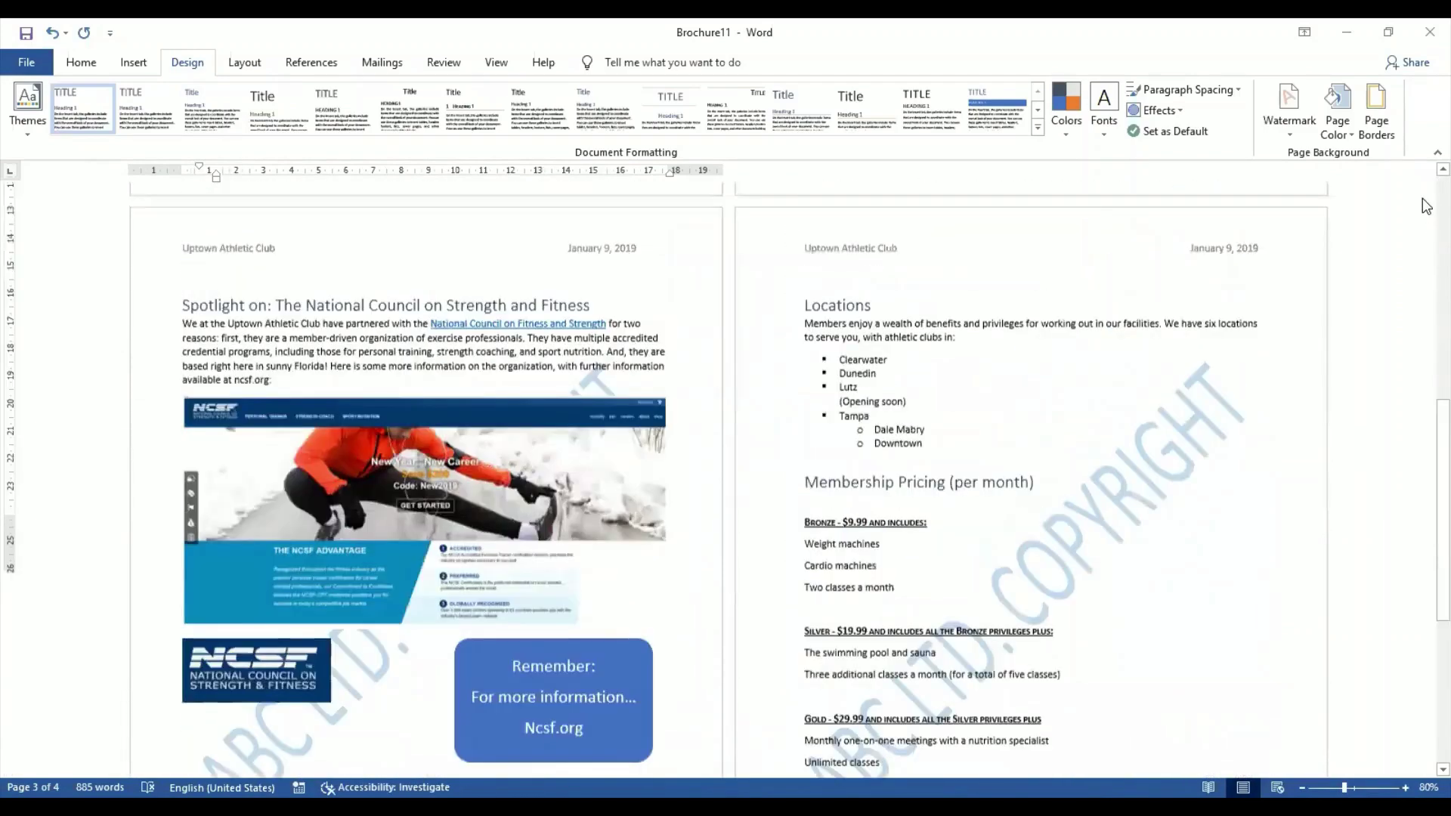
scroll(1106, 461, up, 5)
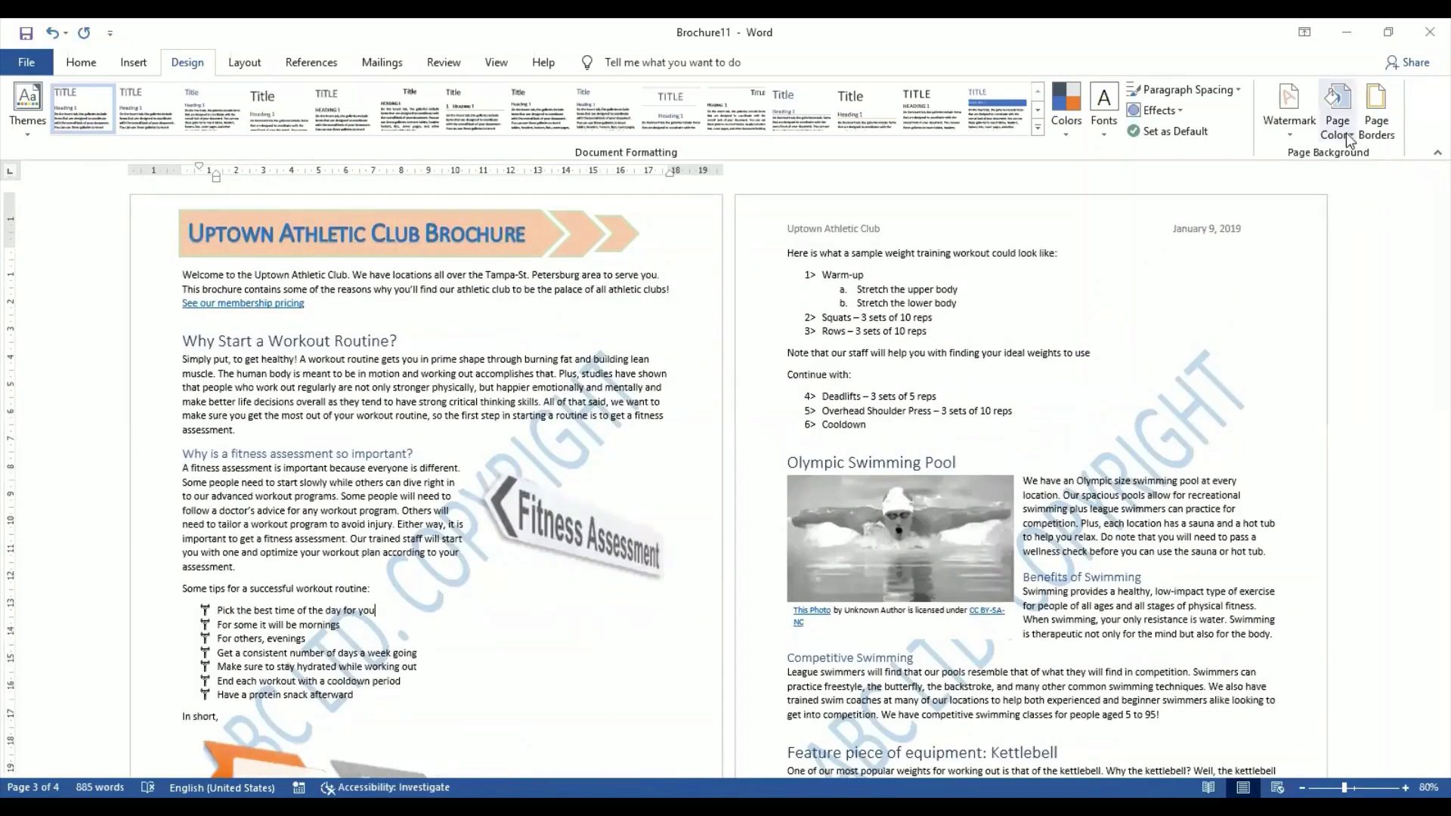
Open the page color choices for Brochure11.
click(1345, 133)
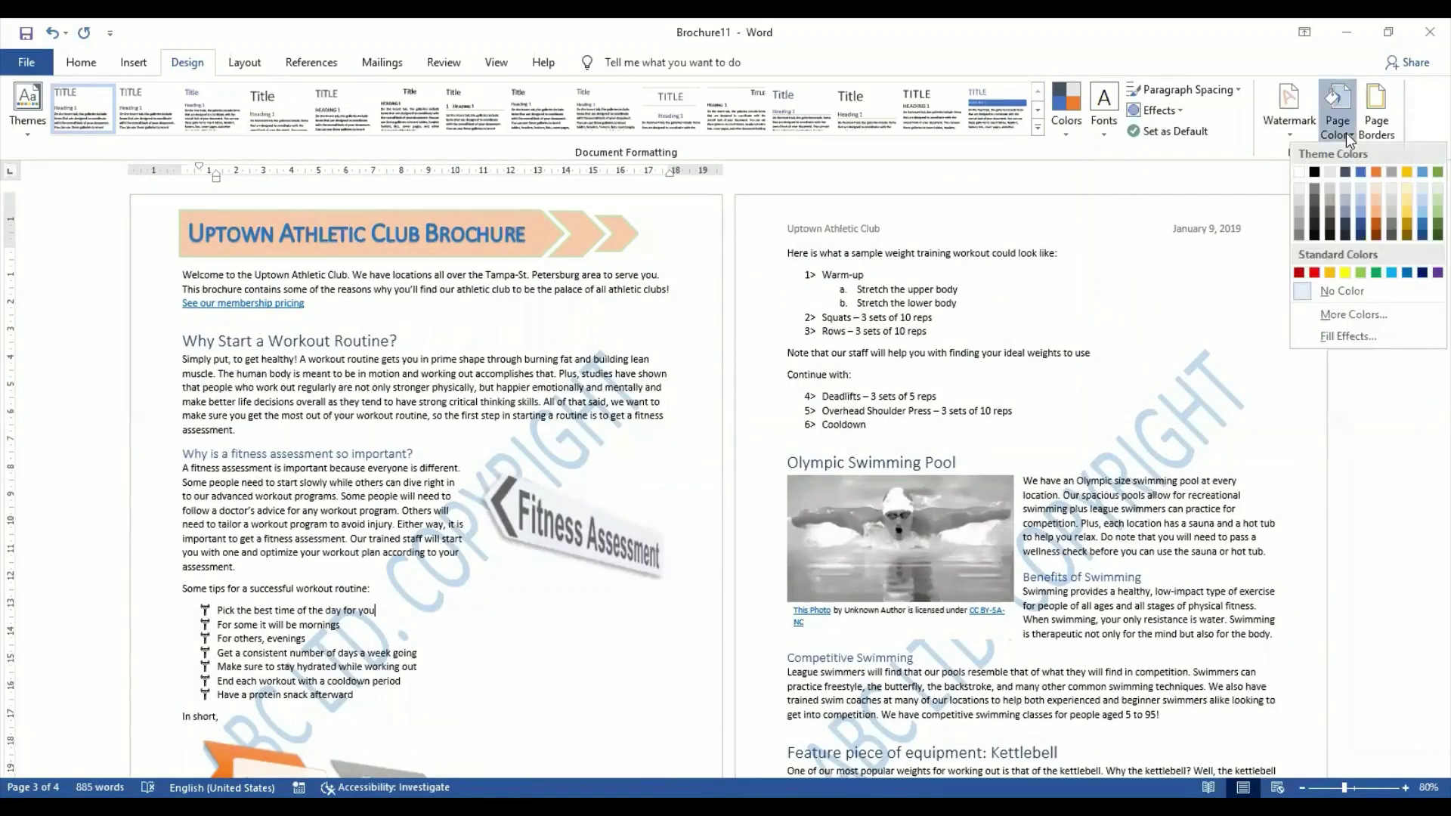